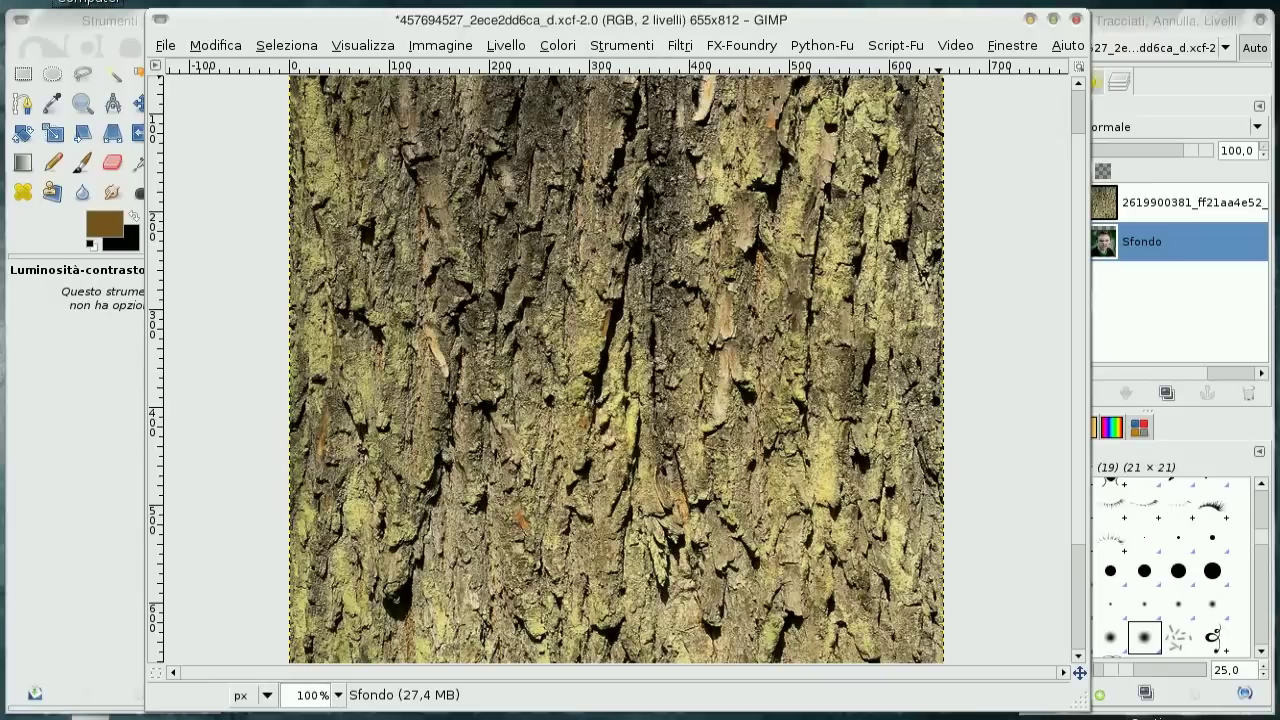
- Hide the bark texture layer so the portrait on the Sfondo layer shows
{"action": "left_click", "coordinate": [1148, 24]}
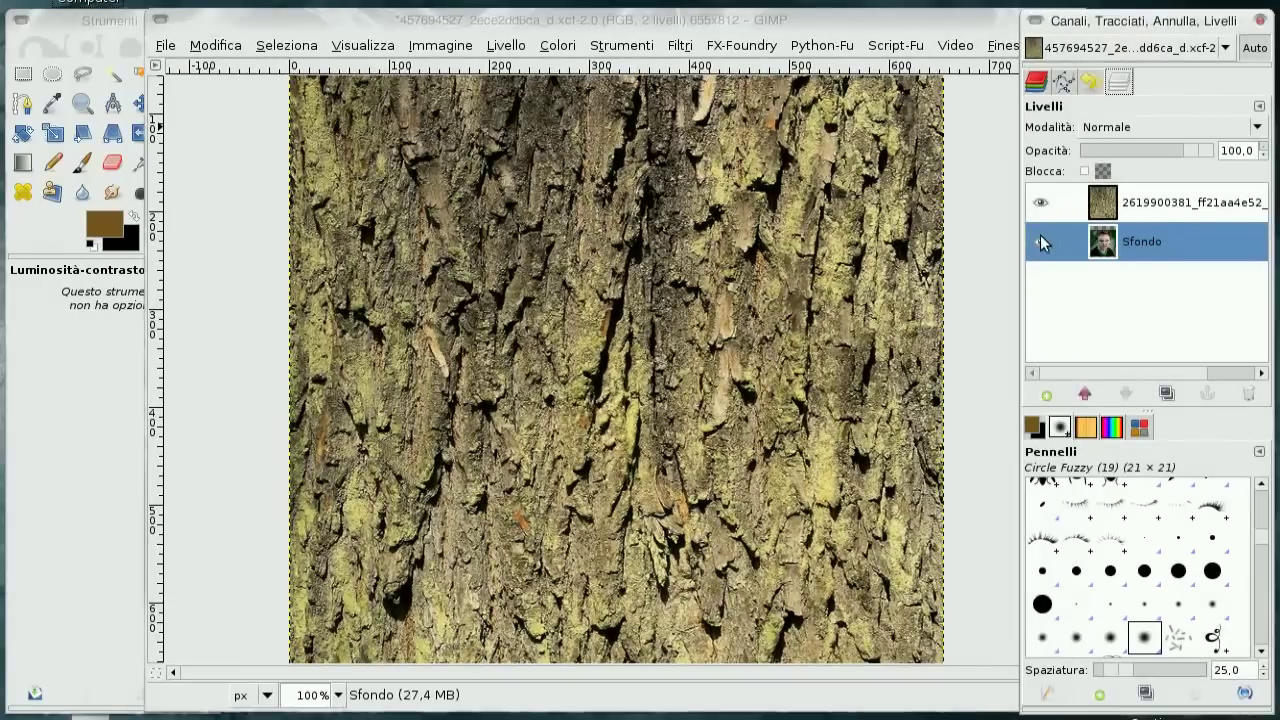
{"action": "left_click", "coordinate": [1041, 203]}
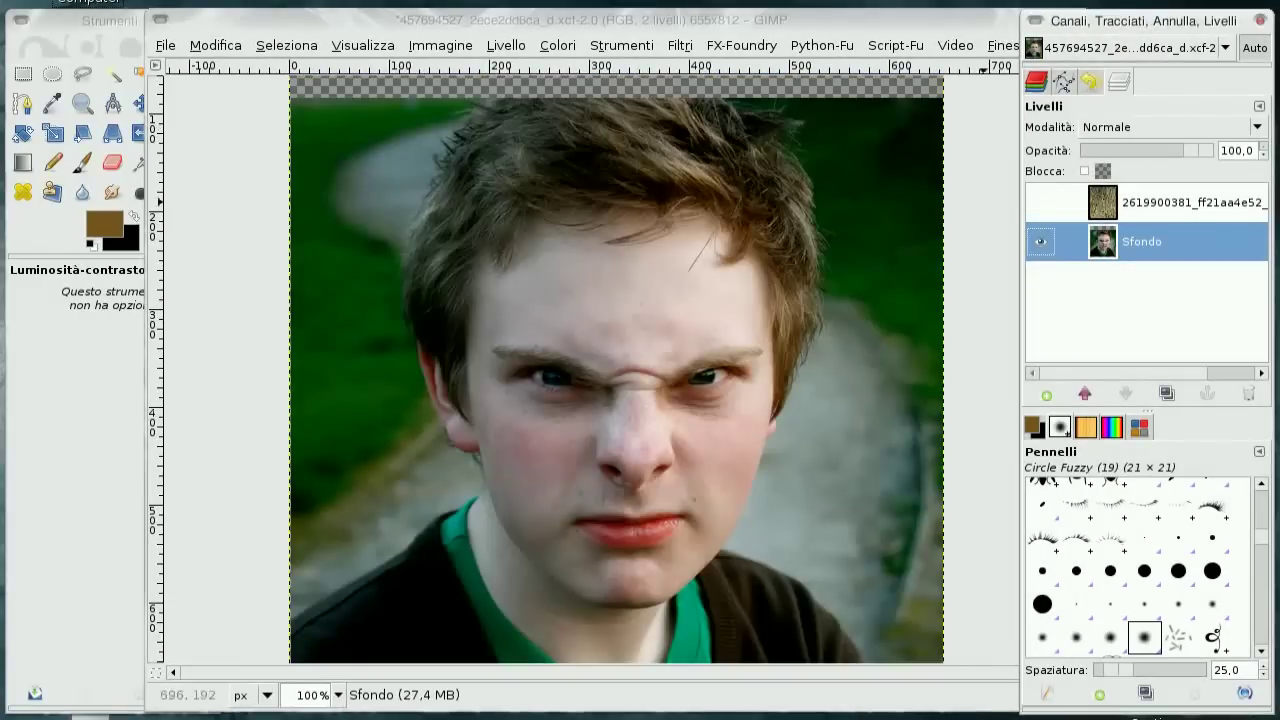
{"action": "left_click", "coordinate": [44, 44]}
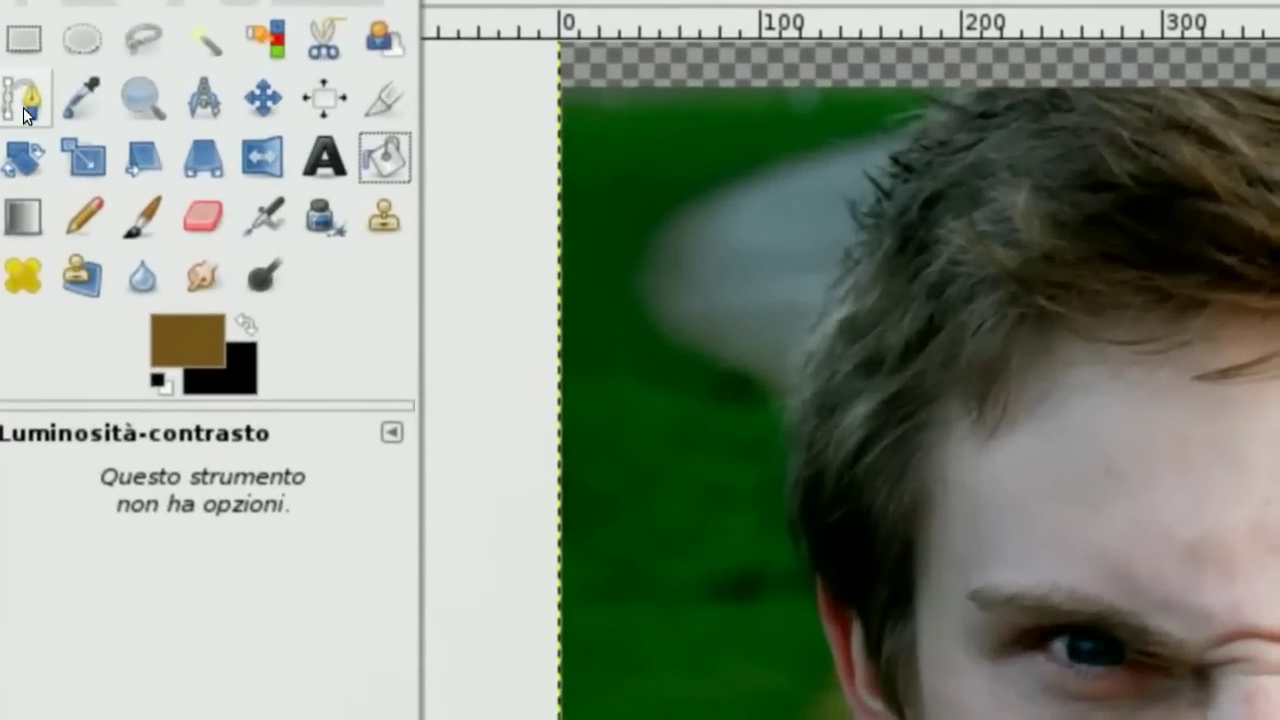
- At 200% zoom, trace a path around the face and hair and convert it to a selection
{"action": "left_click", "coordinate": [23, 107]}
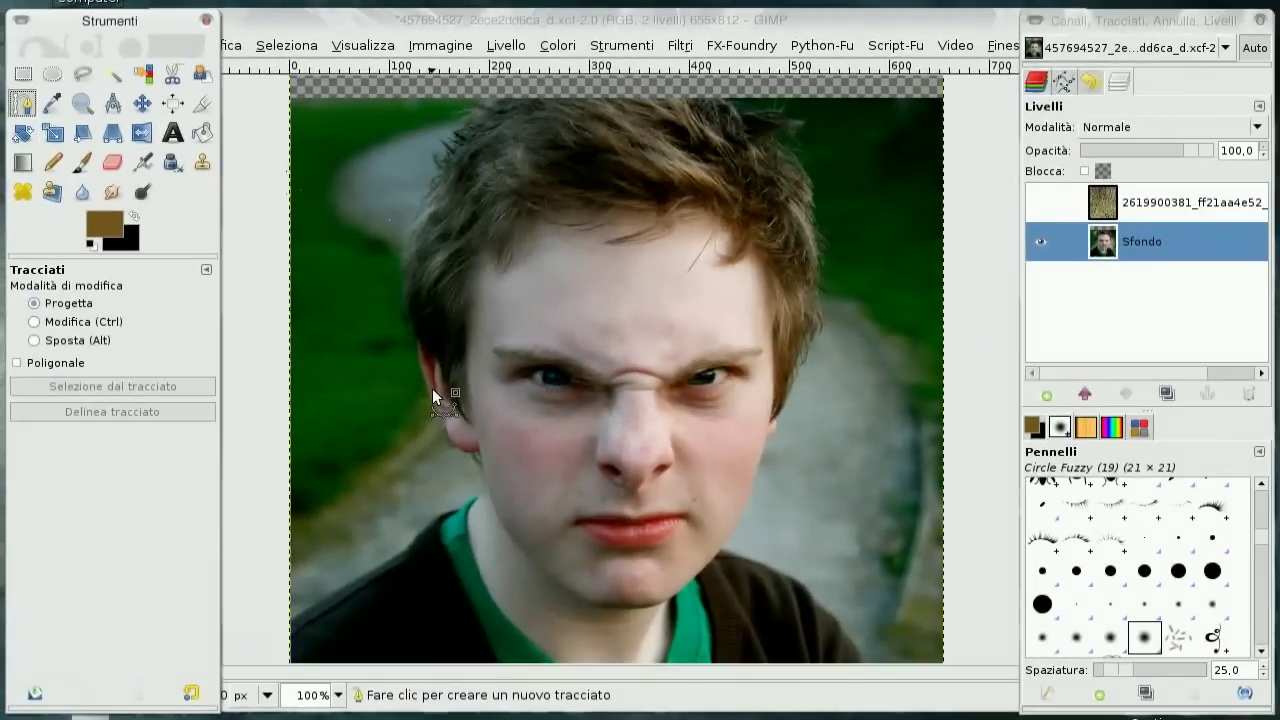
{"action": "key", "text": "2"}
{"action": "left_click", "coordinate": [528, 510]}
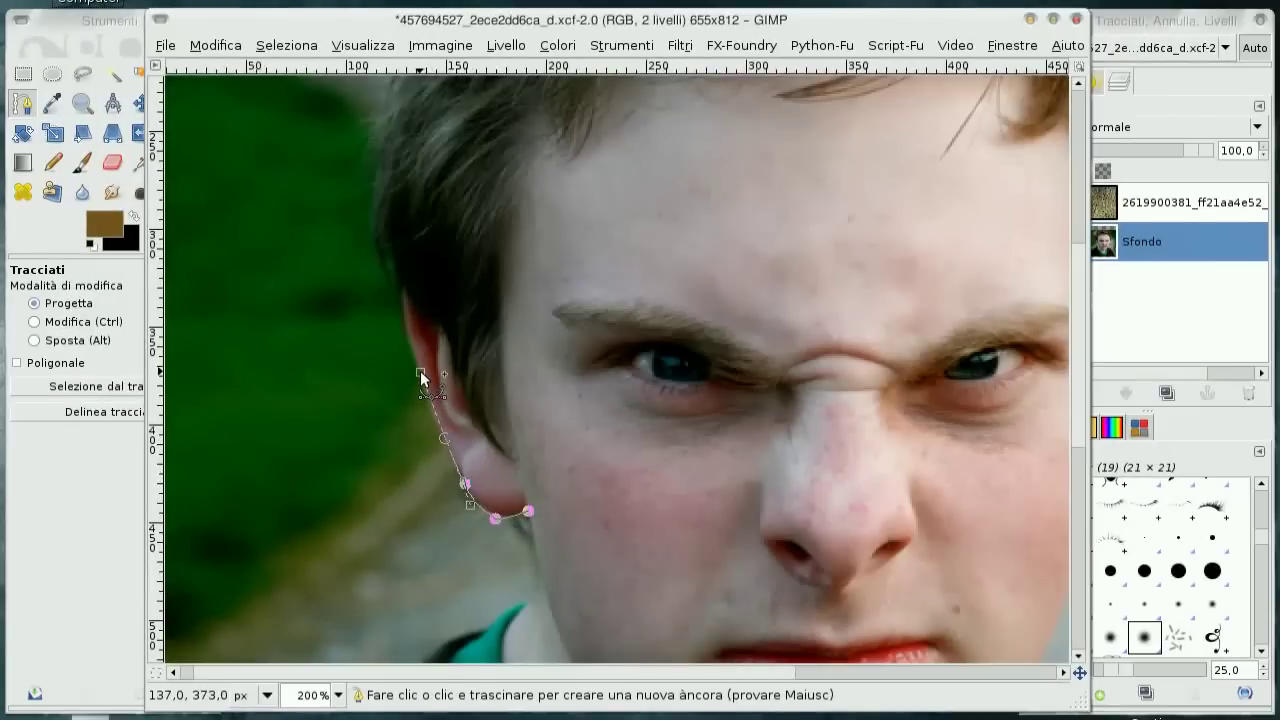
{"action": "left_click_drag", "start_coordinate": [401, 290], "coordinate": [406, 262]}
{"action": "scroll", "coordinate": [385, 646], "scroll_direction": "up", "scroll_amount": 10}
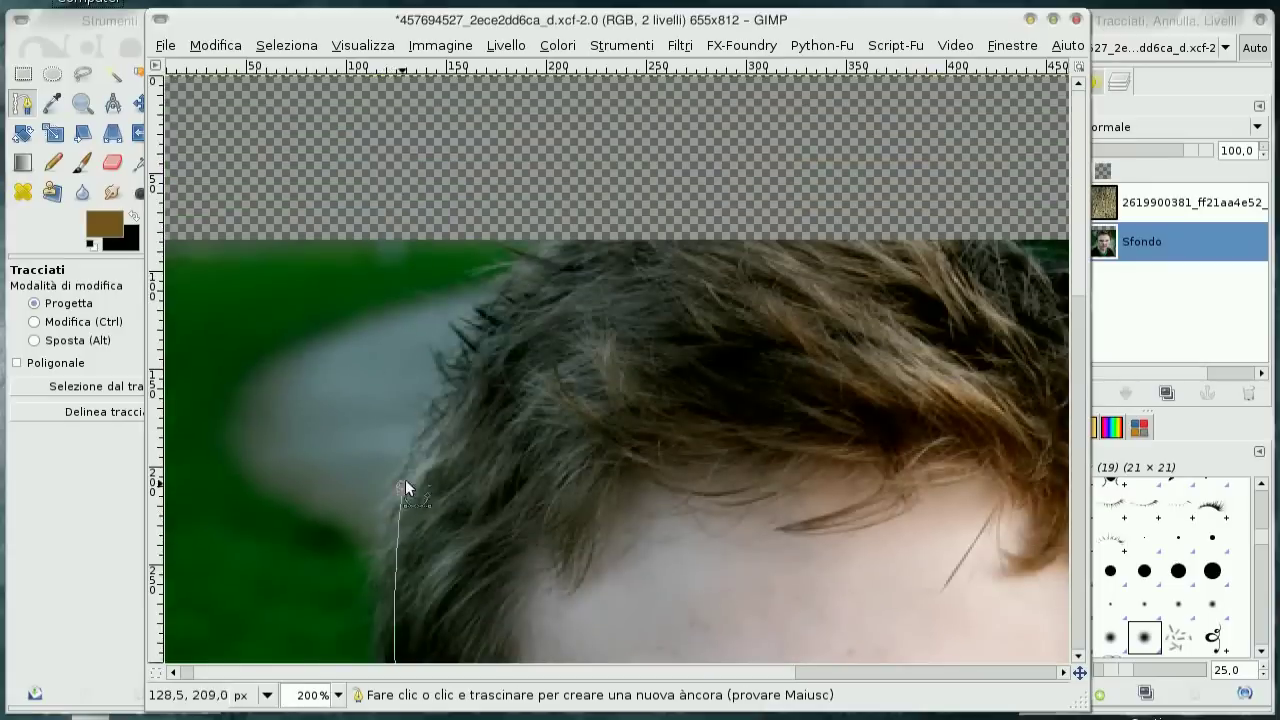
{"action": "left_click", "coordinate": [487, 313]}
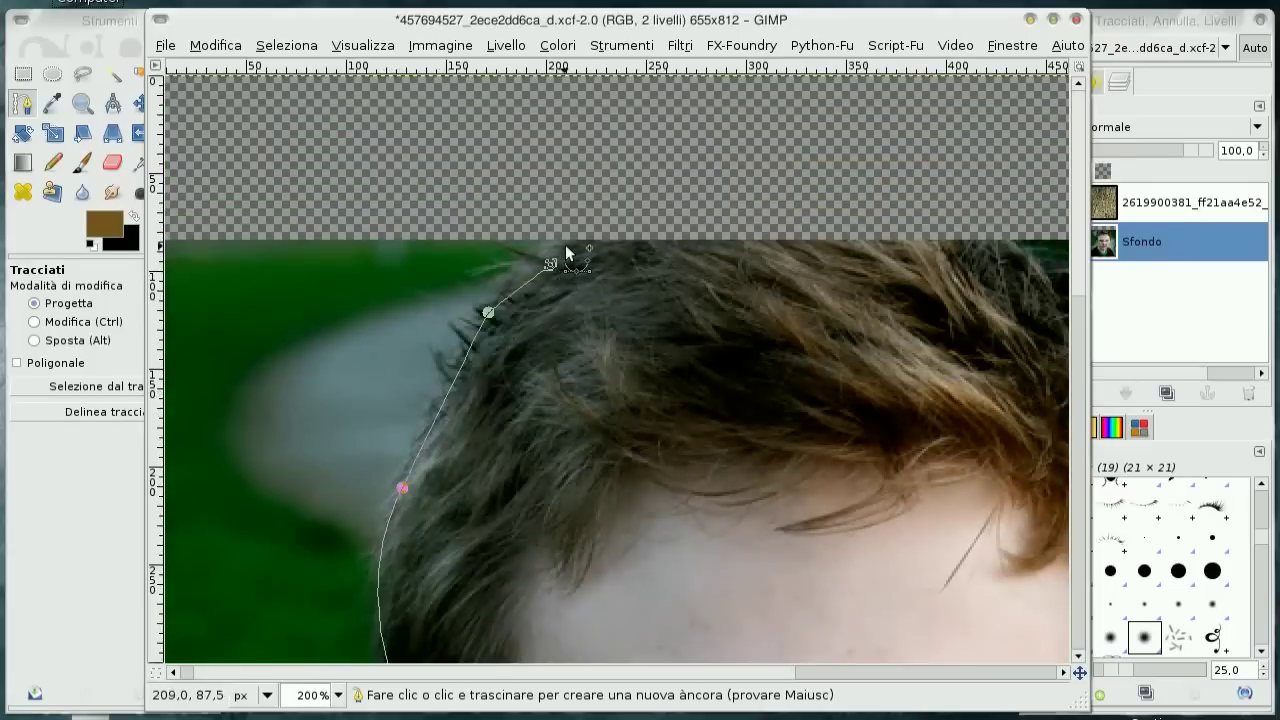
{"action": "scroll", "coordinate": [693, 155], "scroll_direction": "down", "scroll_amount": 2}
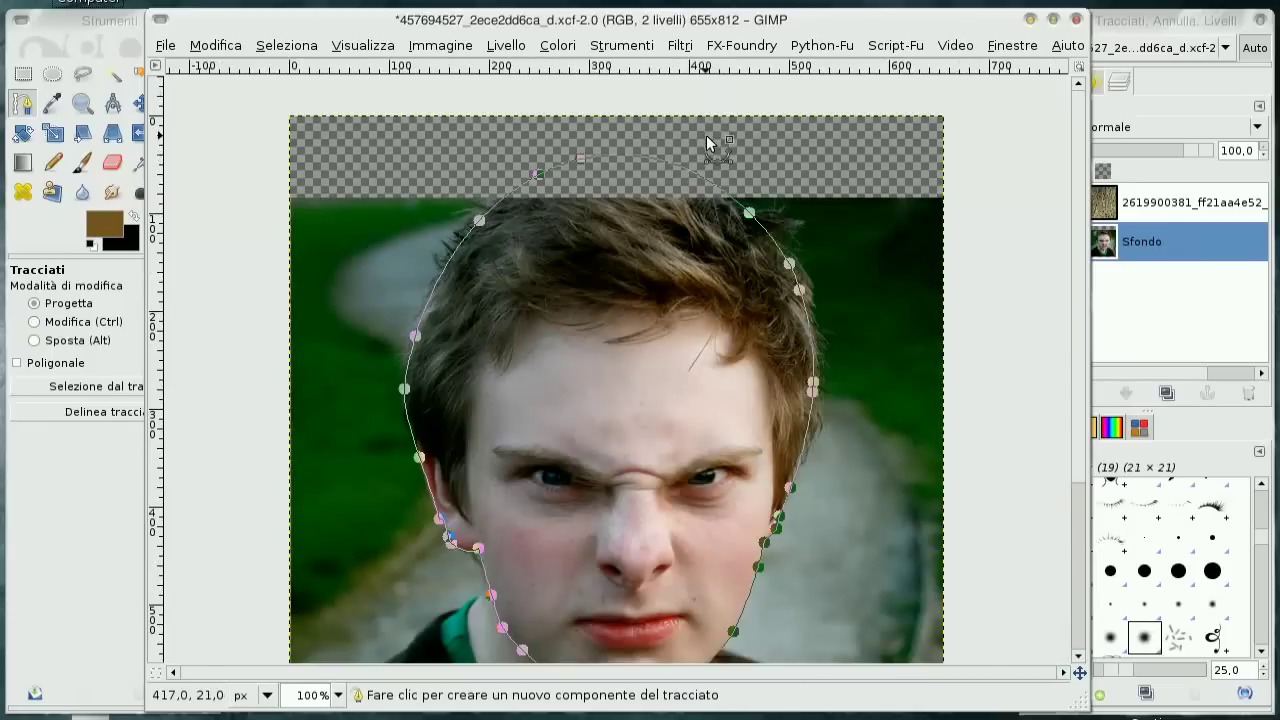
{"action": "scroll", "coordinate": [703, 153], "scroll_direction": "down", "scroll_amount": 2}
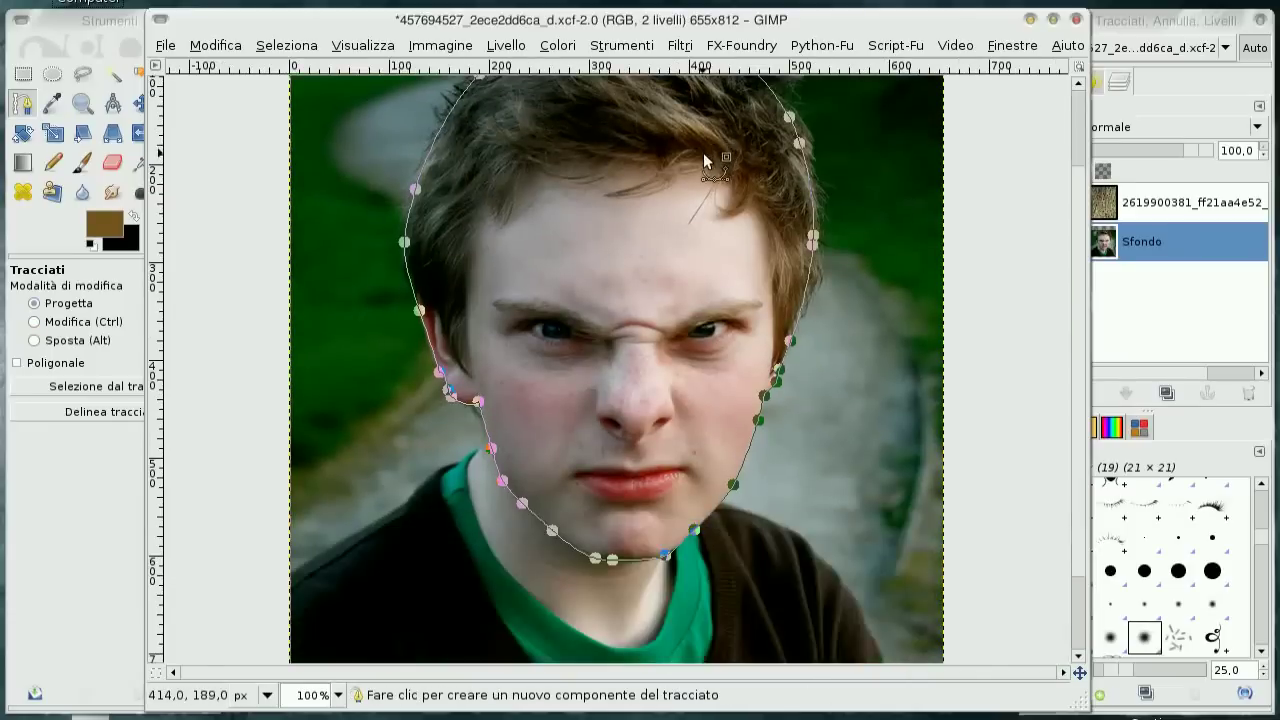
{"action": "left_click", "coordinate": [85, 392]}
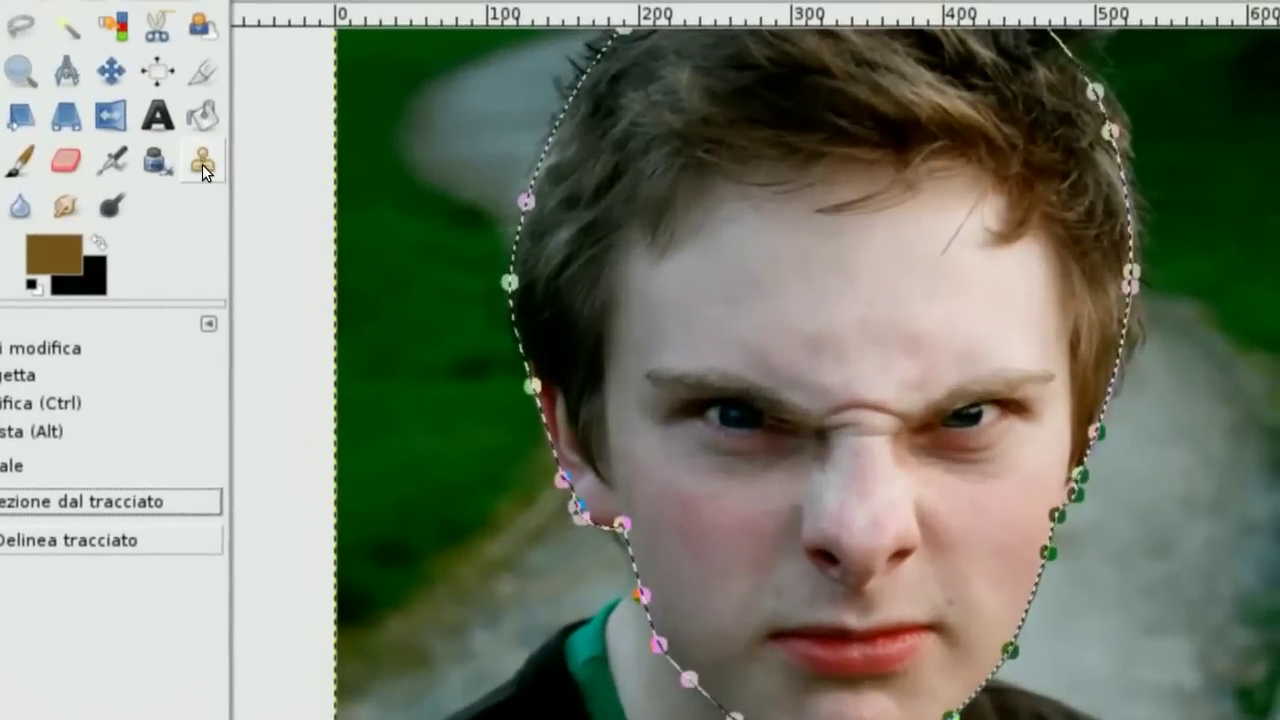
- Clone hair at scale 3,05 into the transparent strip above the head
{"action": "left_click", "coordinate": [202, 162]}
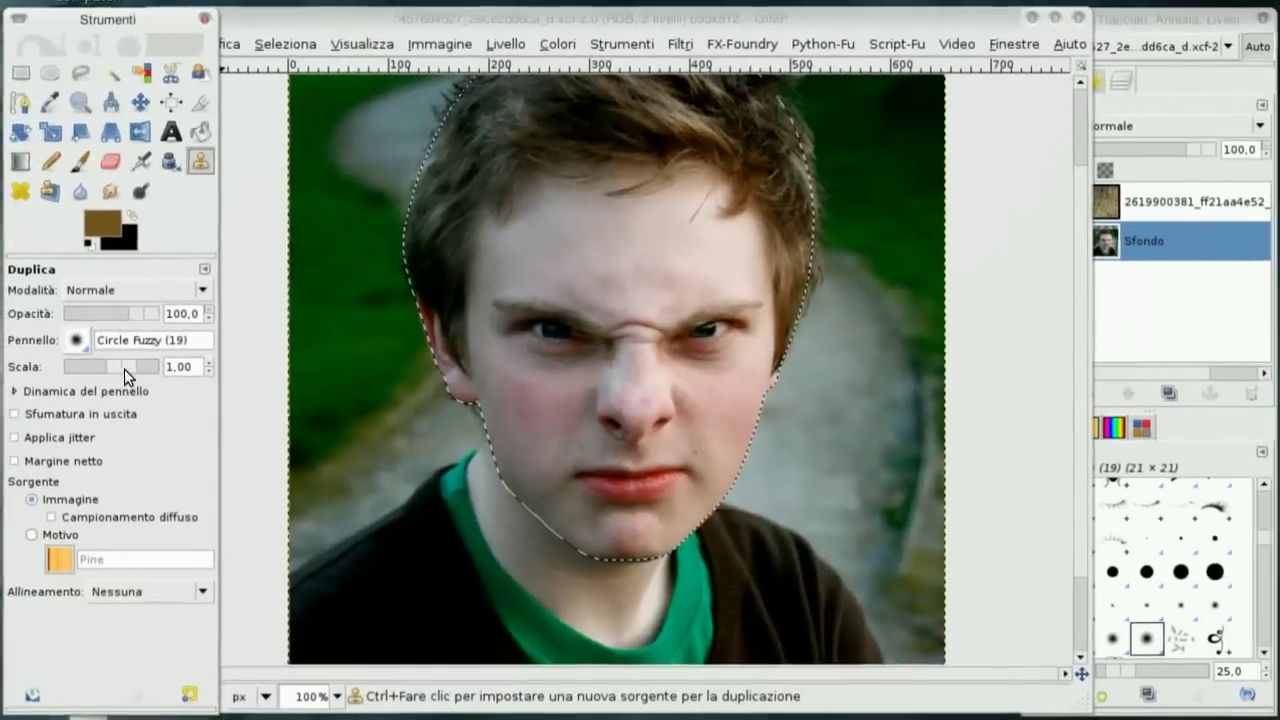
{"action": "left_click_drag", "start_coordinate": [124, 369], "coordinate": [137, 368]}
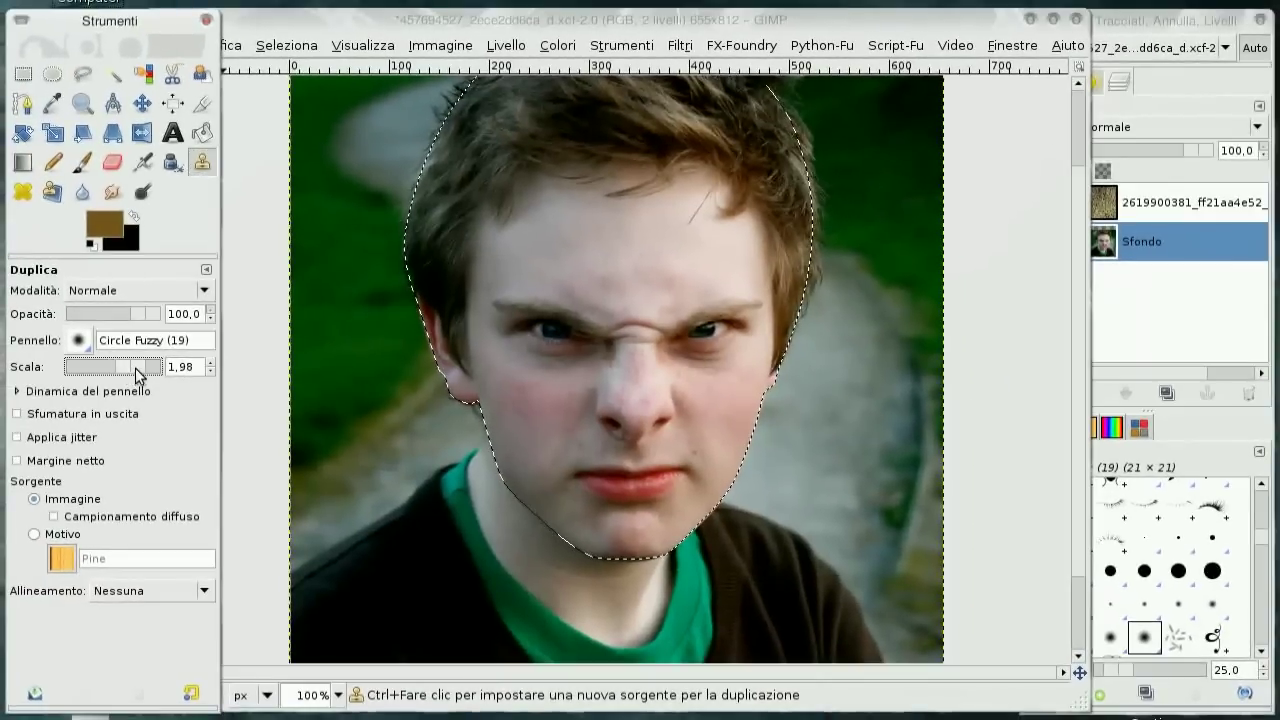
{"action": "scroll", "coordinate": [407, 292], "scroll_direction": "up", "scroll_amount": 3}
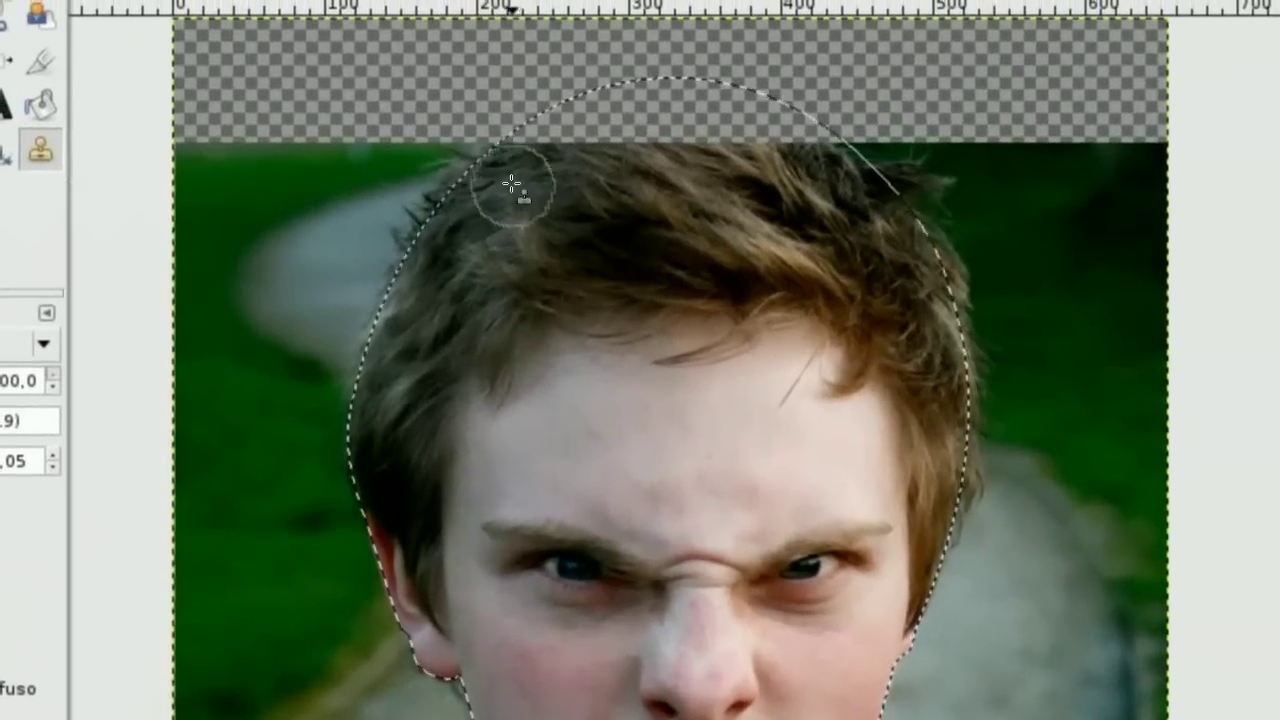
{"action": "left_click", "coordinate": [512, 183], "text": "ctrl"}
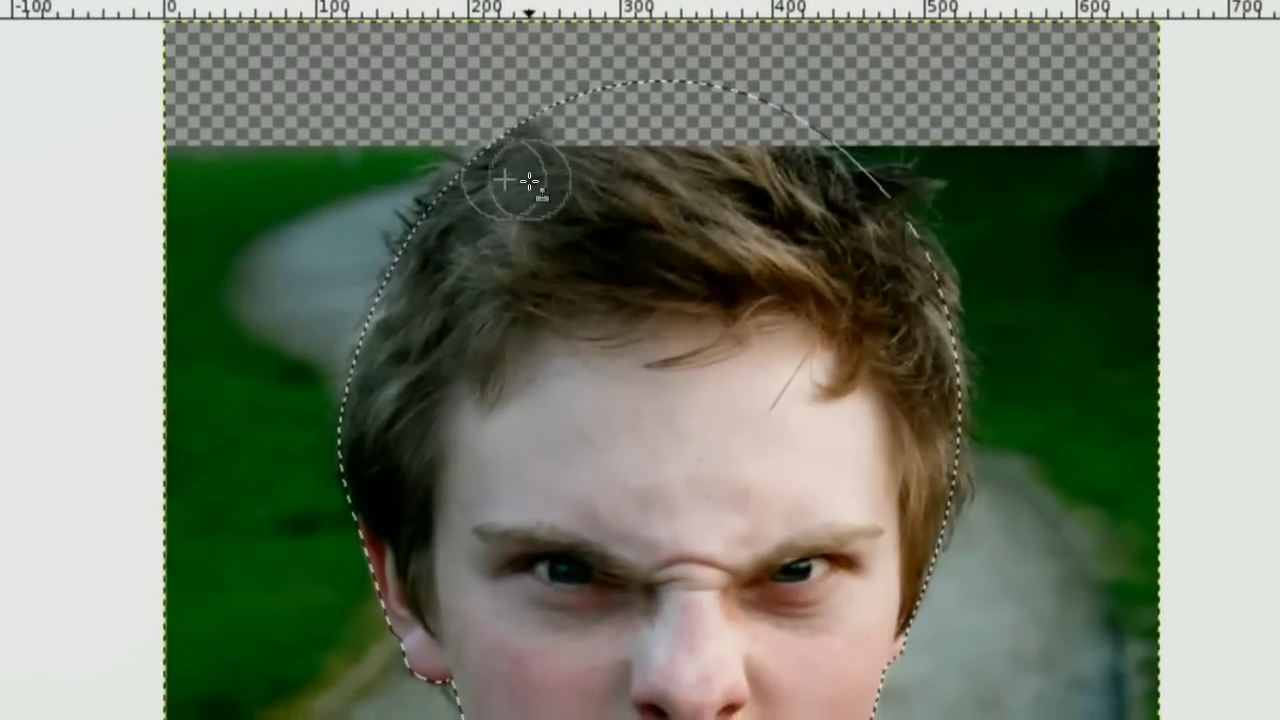
{"action": "mouse_move", "coordinate": [514, 177]}
{"action": "left_mouse_down"}
{"action": "mouse_move", "coordinate": [549, 155]}
{"action": "mouse_move", "coordinate": [648, 165]}
{"action": "left_mouse_up"}
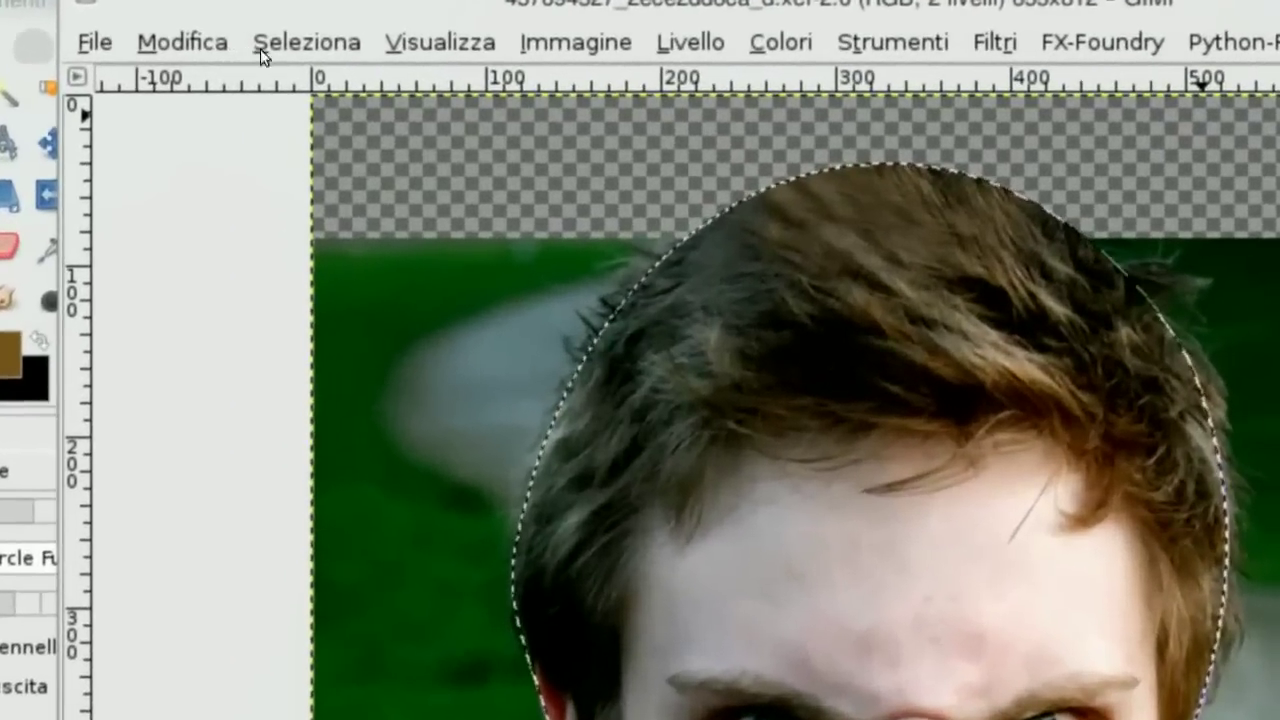
- Invert the selection, clear the background around the head, and deselect everything
{"action": "left_click", "coordinate": [281, 47]}
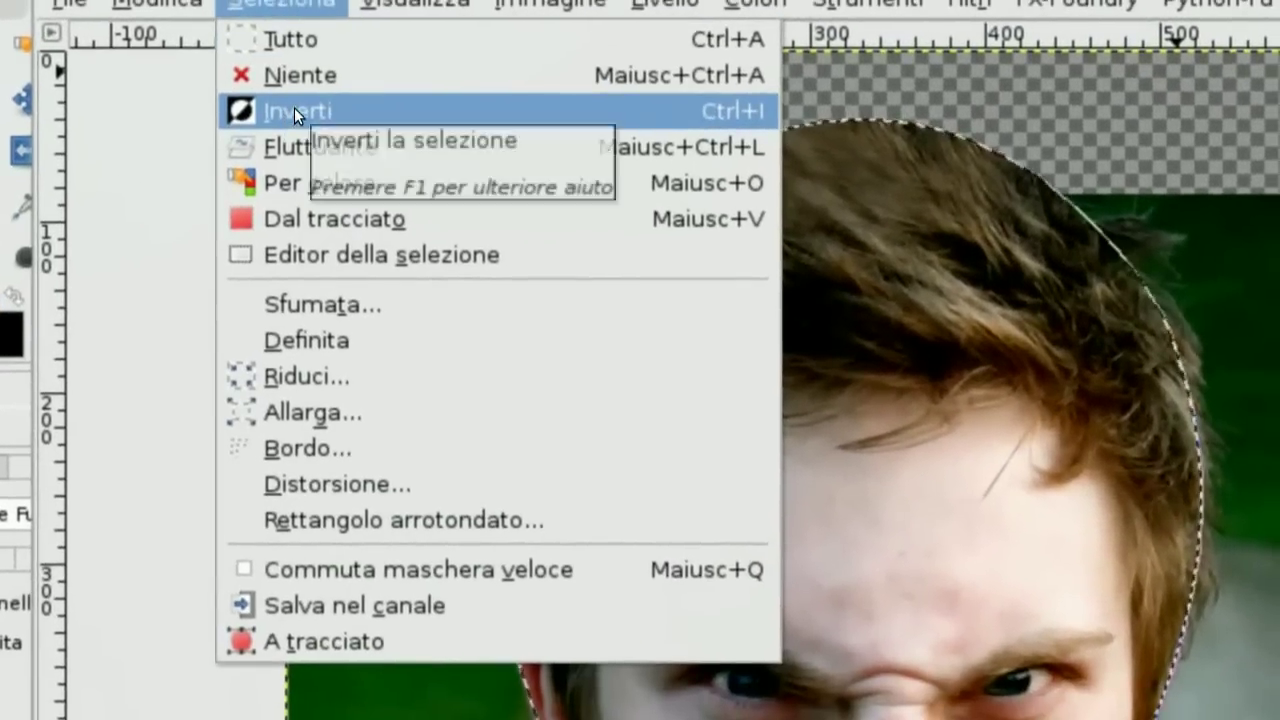
{"action": "left_click", "coordinate": [294, 155]}
{"action": "left_click", "coordinate": [166, 42]}
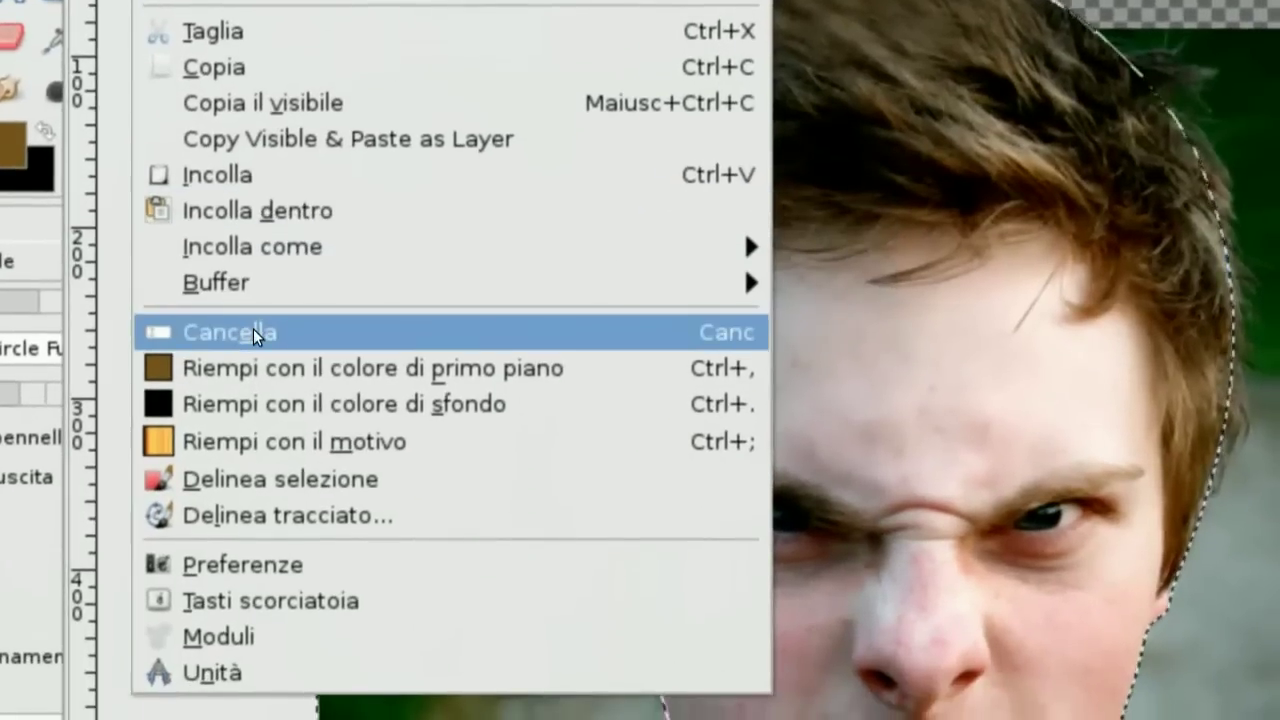
{"action": "left_click", "coordinate": [253, 331]}
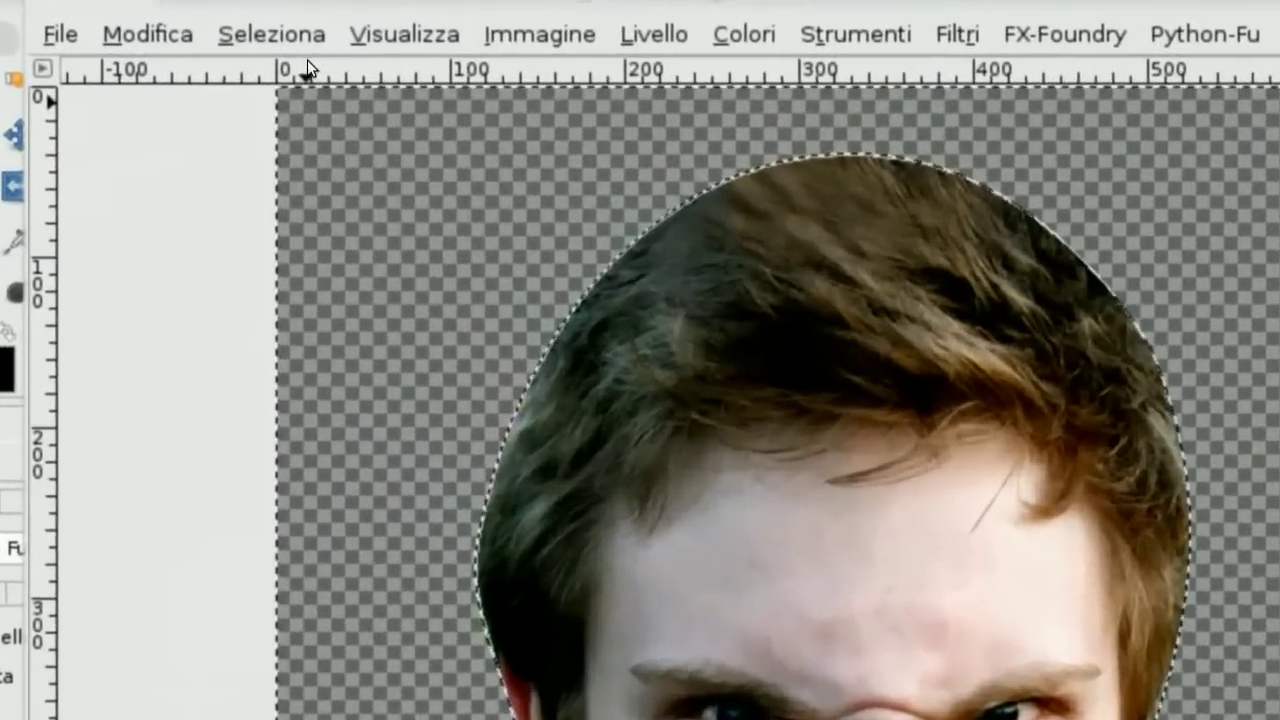
{"action": "left_click", "coordinate": [297, 45]}
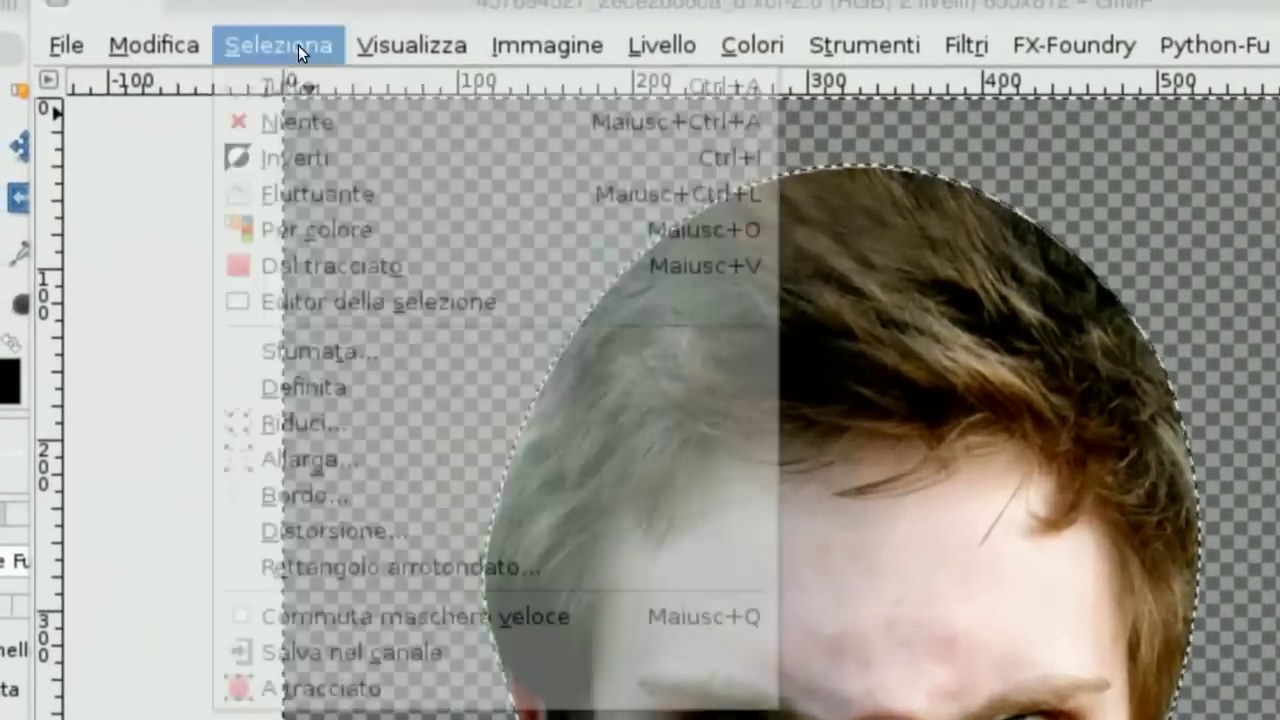
{"action": "left_click", "coordinate": [288, 122]}
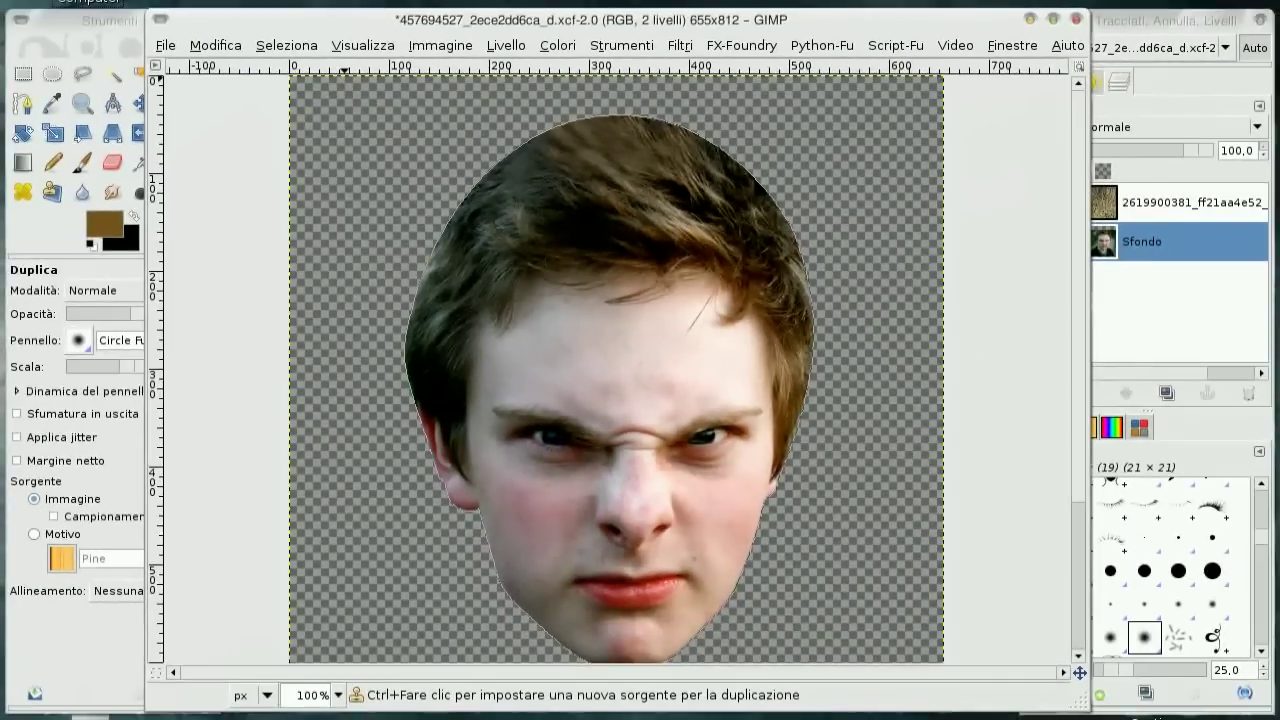
{"action": "left_click", "coordinate": [1117, 26]}
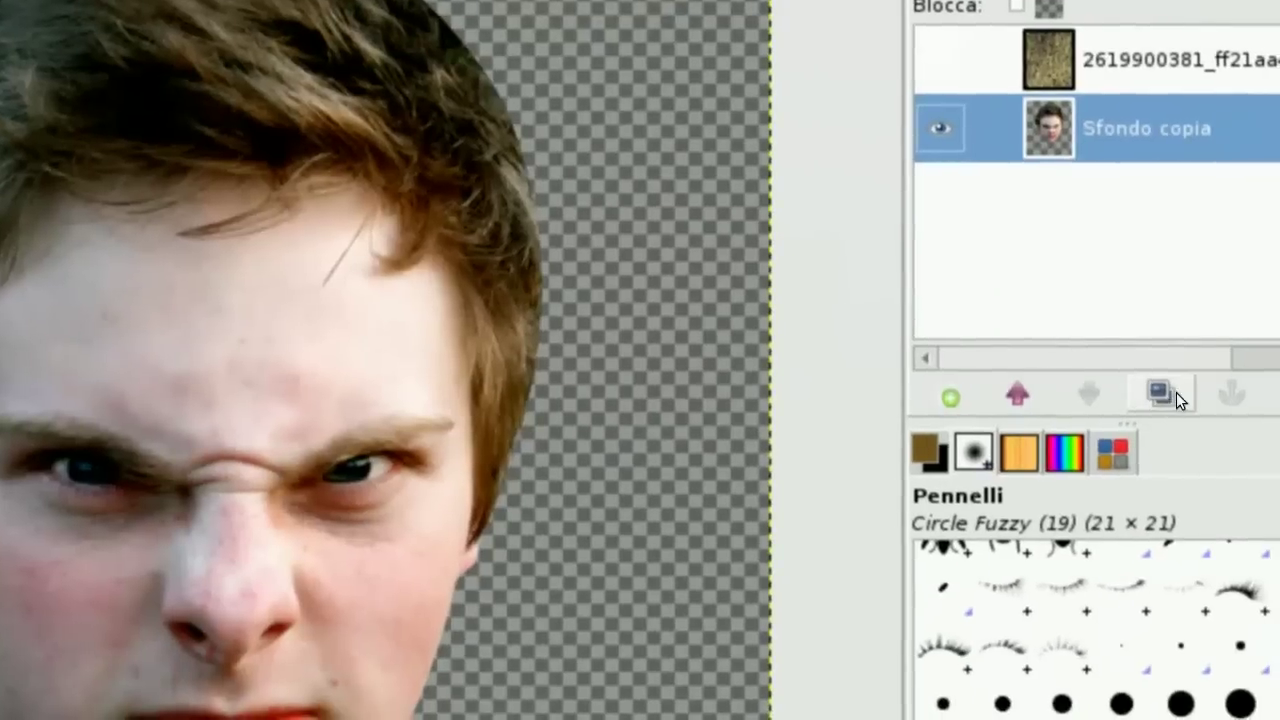
- Duplicate the face layer, desaturate the copy to greyscale, then duplicate the grey copy
{"action": "left_click", "coordinate": [1170, 391]}
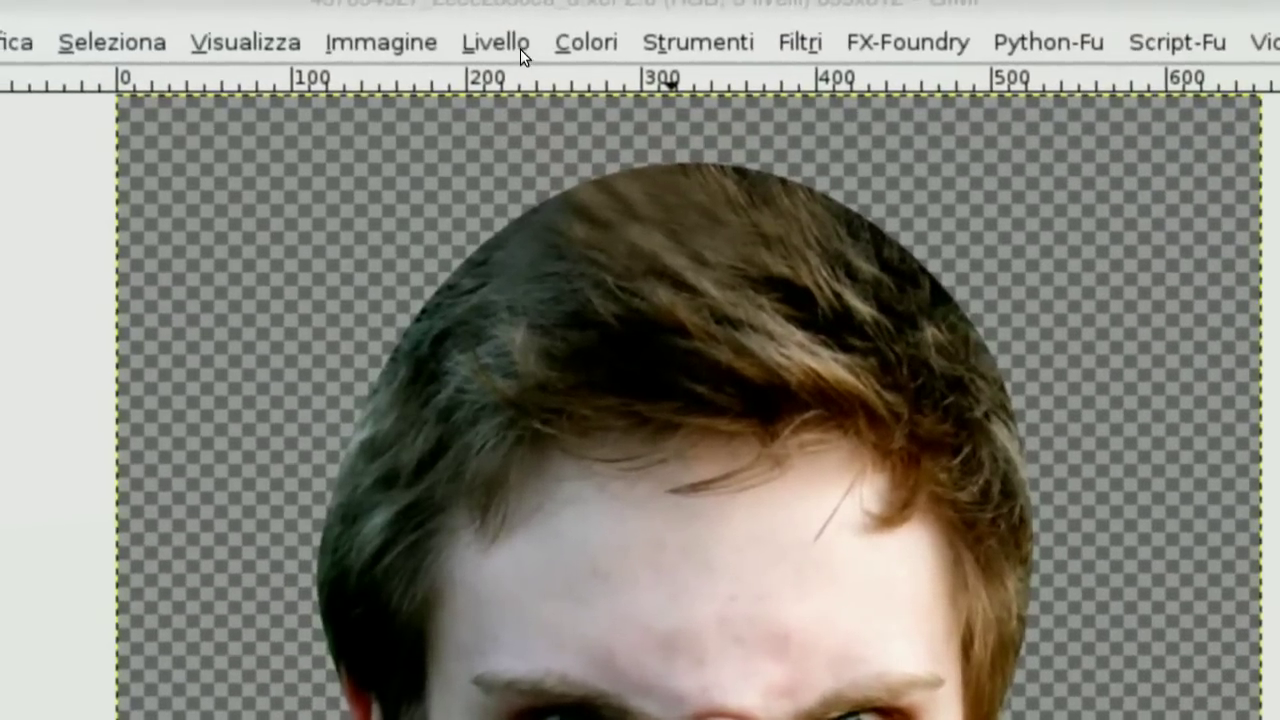
{"action": "left_click", "coordinate": [548, 46]}
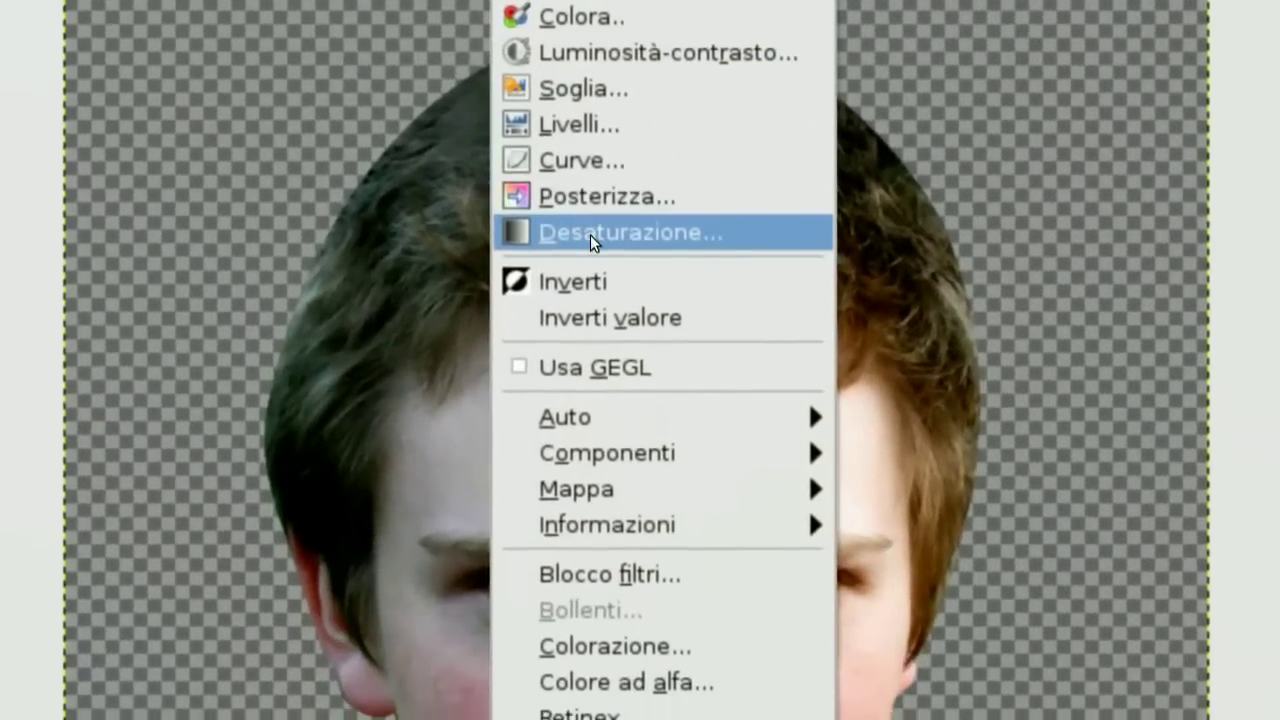
{"action": "left_click", "coordinate": [590, 235]}
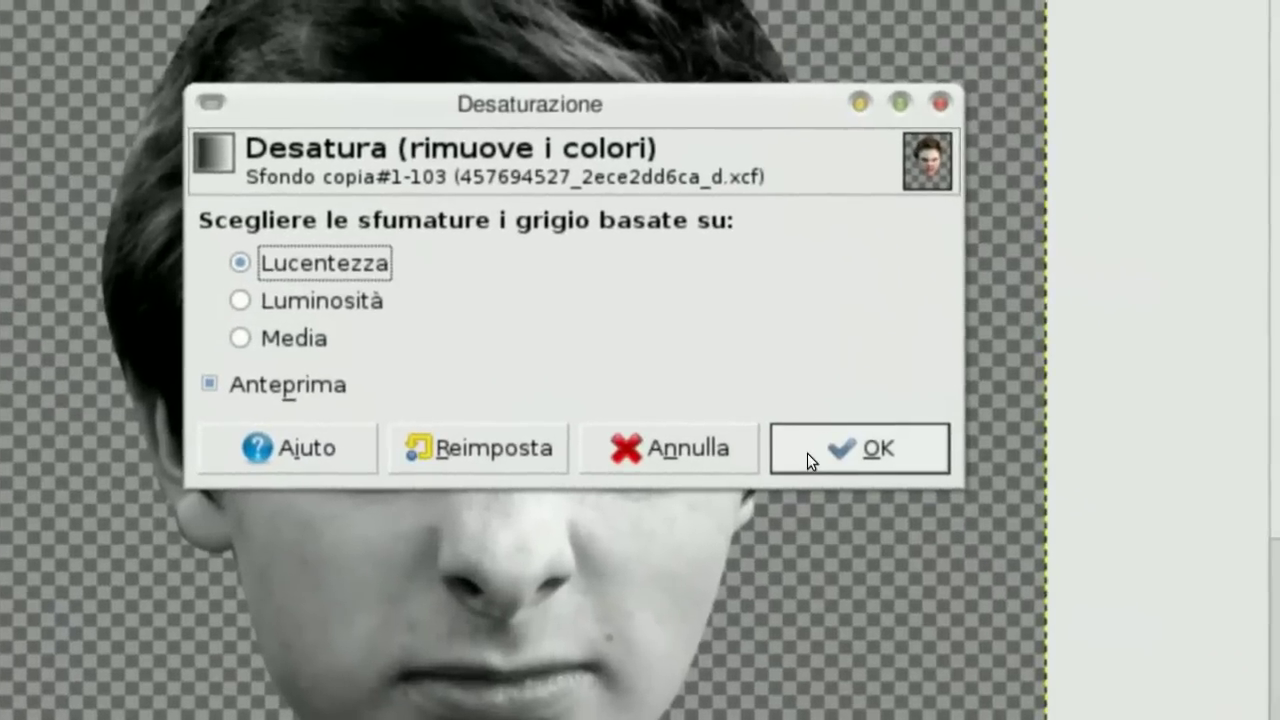
{"action": "left_click", "coordinate": [807, 453]}
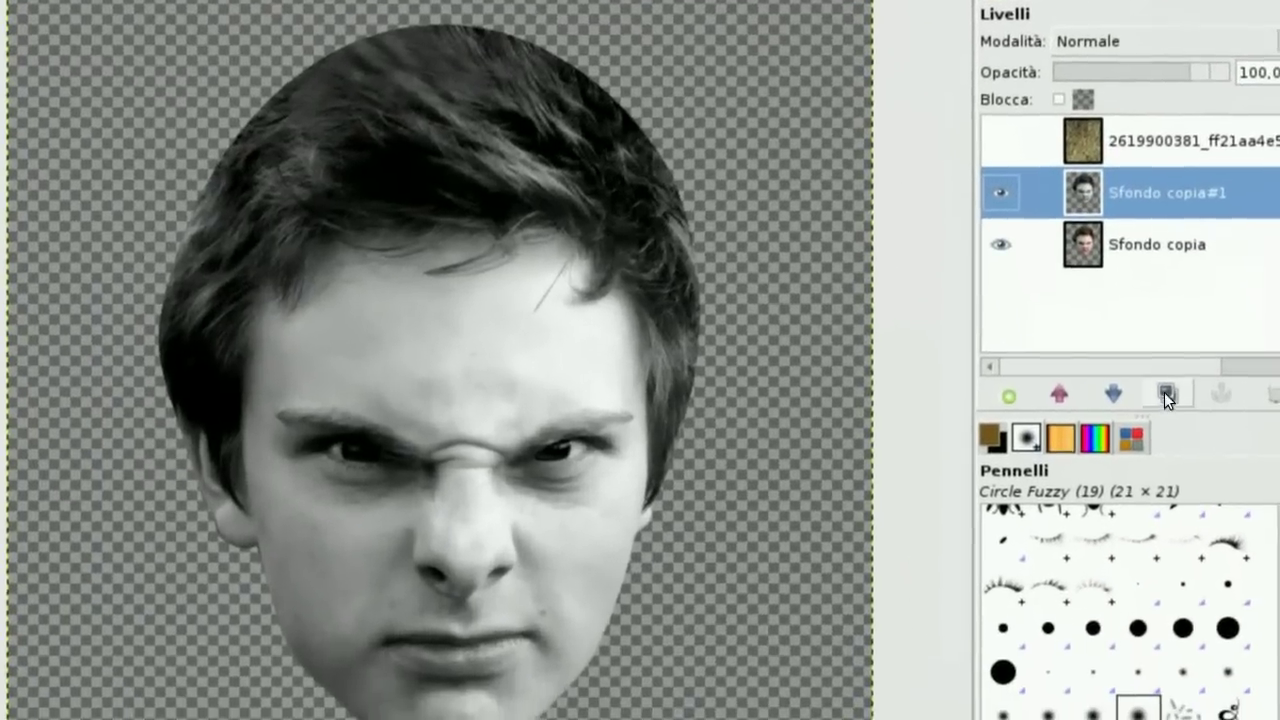
{"action": "left_click", "coordinate": [1166, 393]}
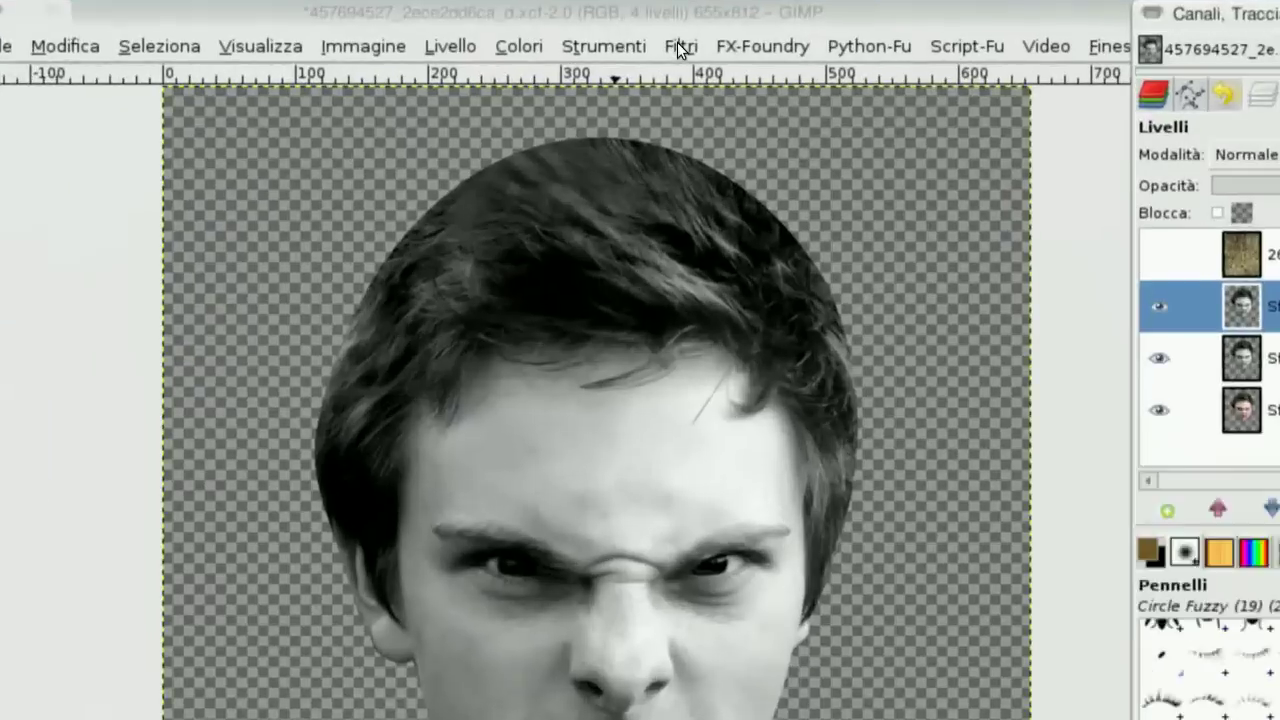
- Blur the Sfondo copia#2 layer with a 5,0 px Gaussian blur
{"action": "left_click", "coordinate": [679, 45]}
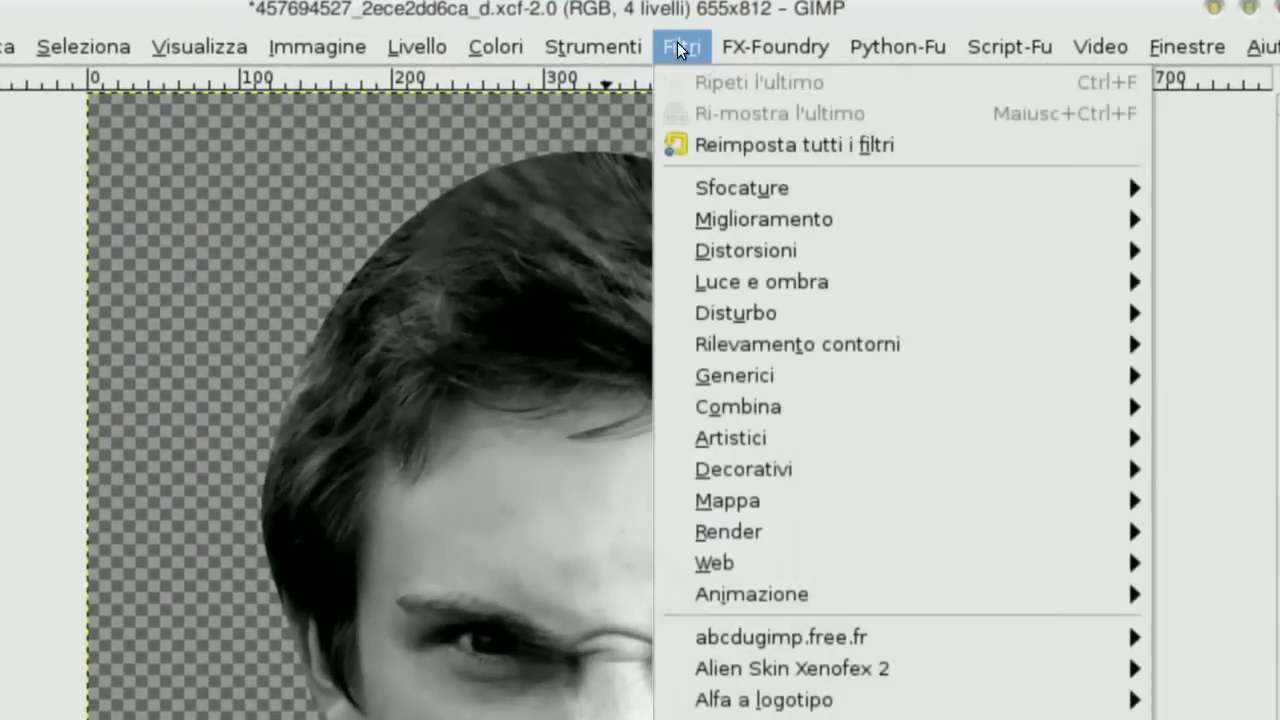
{"action": "mouse_move", "coordinate": [626, 141]}
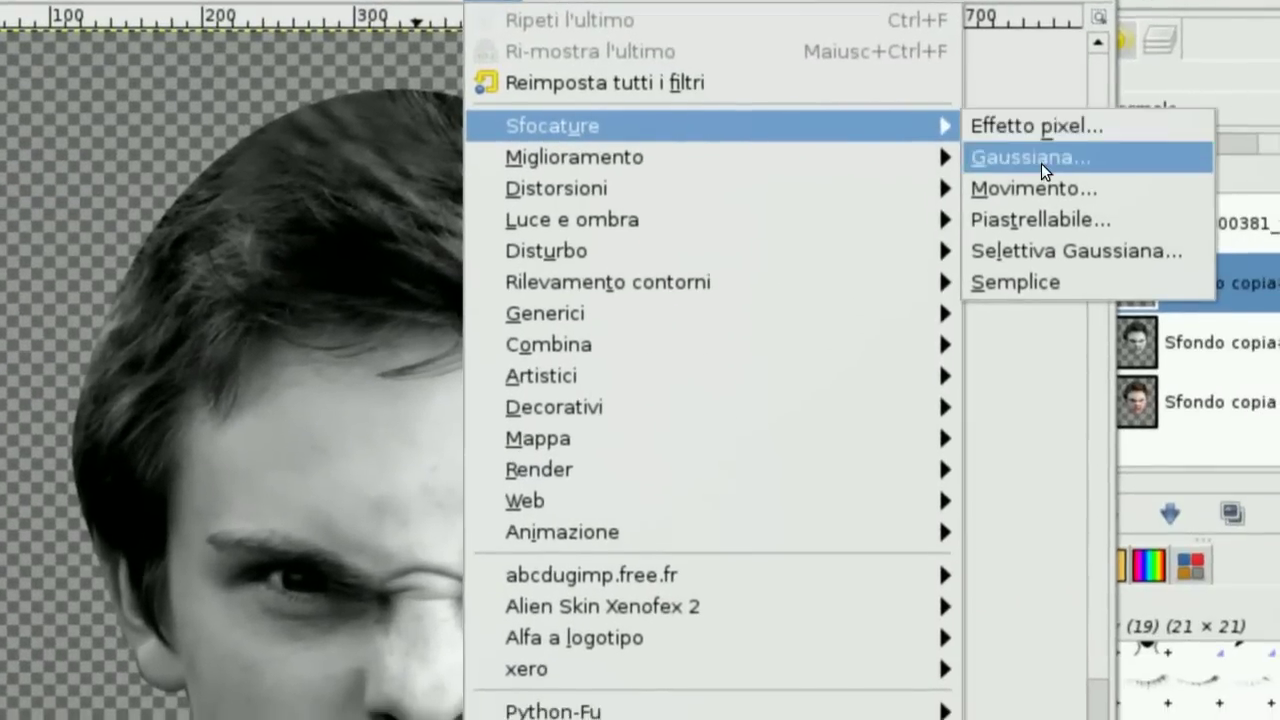
{"action": "left_click", "coordinate": [1034, 160]}
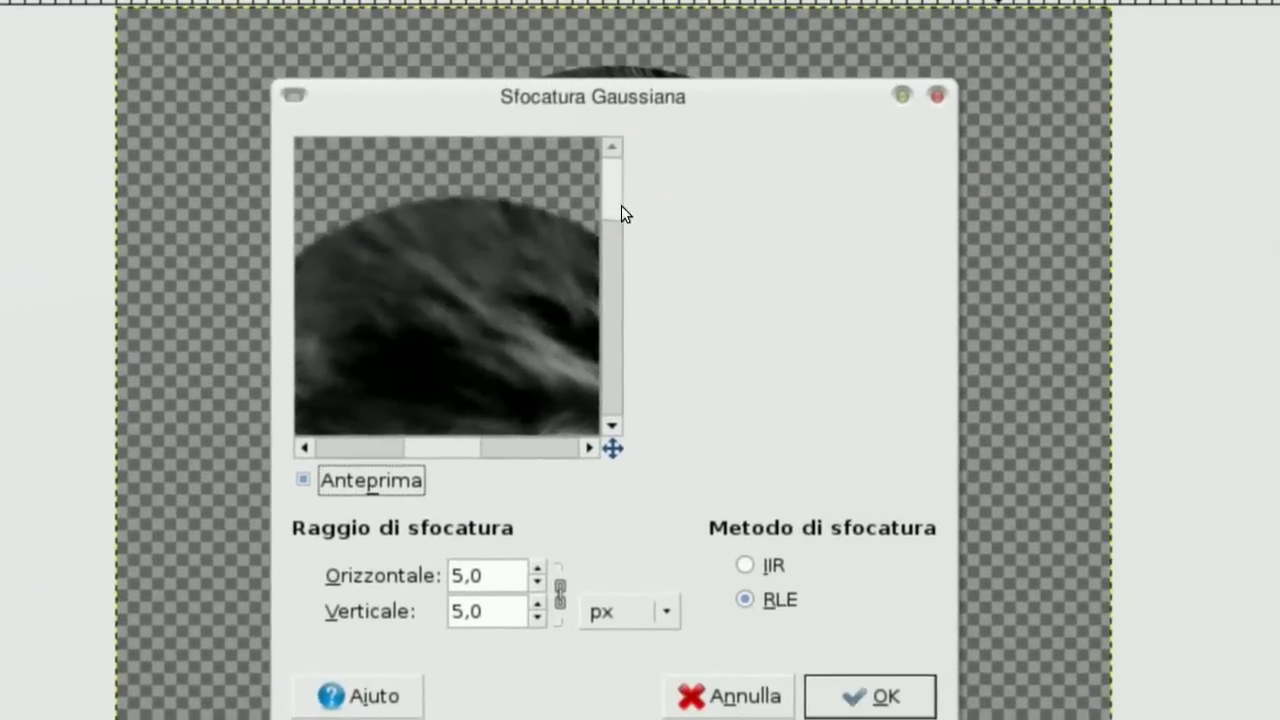
{"action": "left_click_drag", "start_coordinate": [666, 110], "coordinate": [642, 298]}
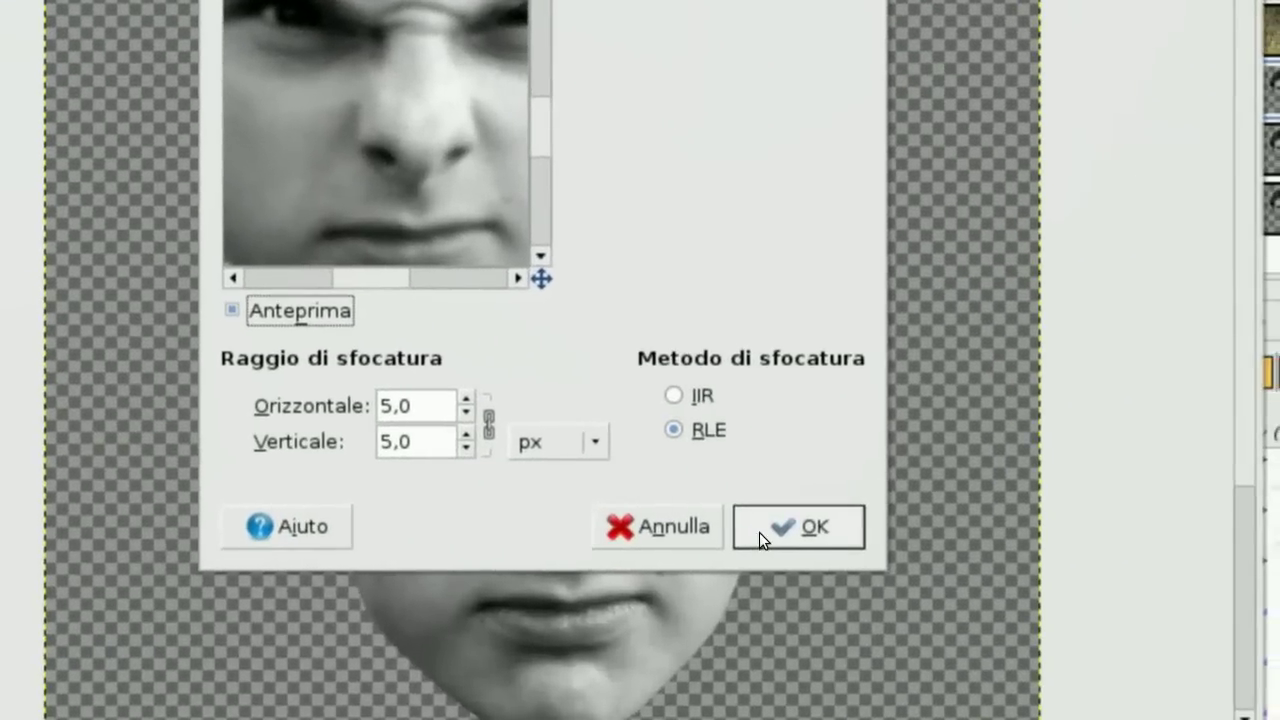
{"action": "left_click", "coordinate": [765, 529]}
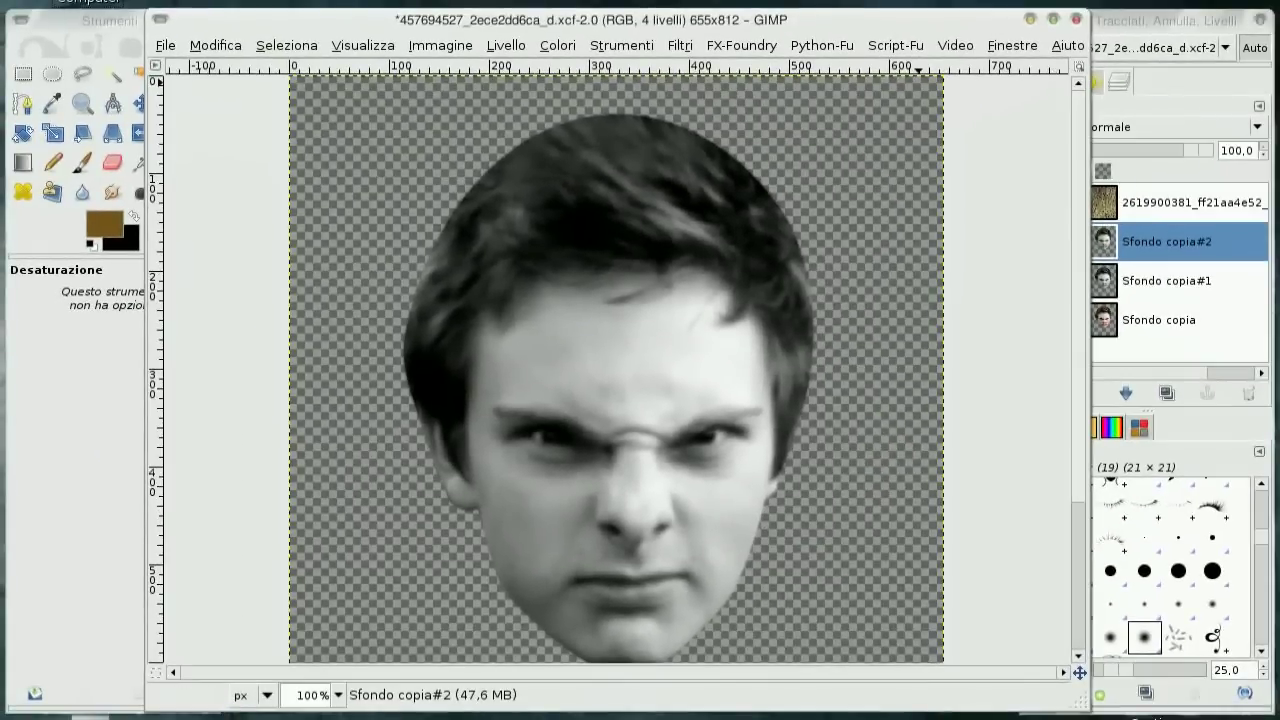
{"action": "left_click", "coordinate": [1127, 27]}
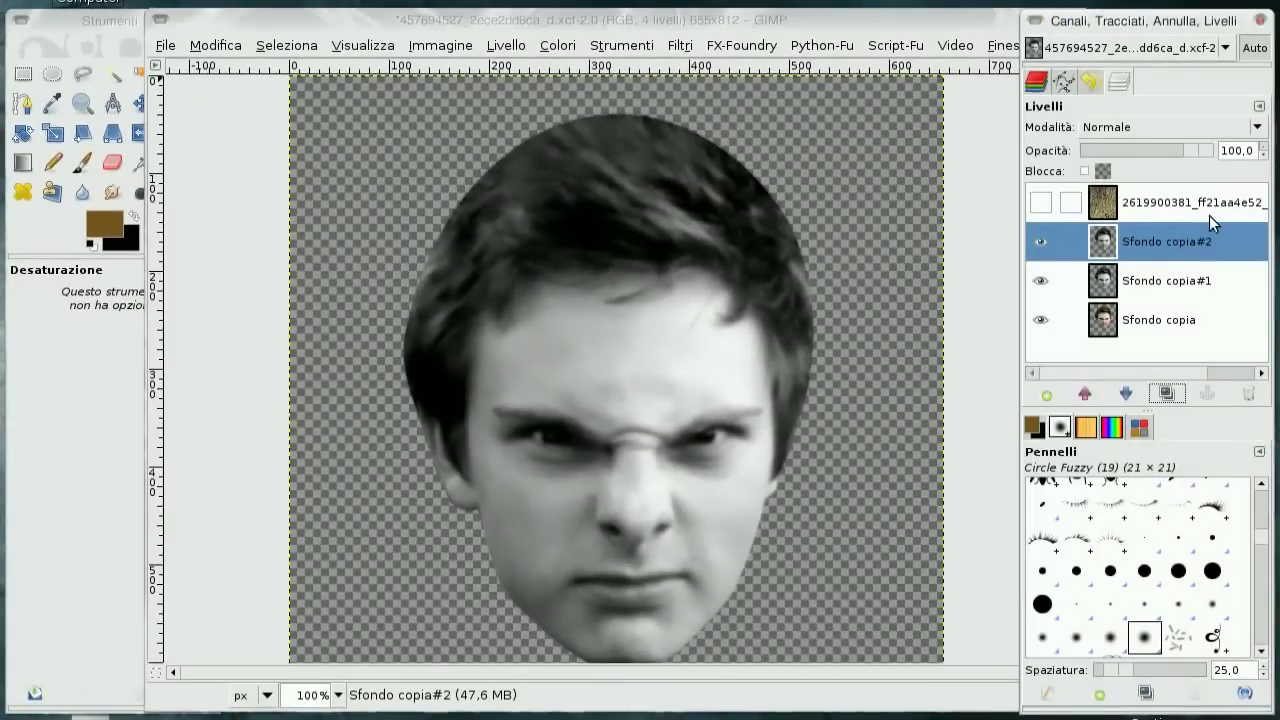
- Add a new white-filled layer and lower it beneath Sfondo copia#2
{"action": "left_click", "coordinate": [1187, 206]}
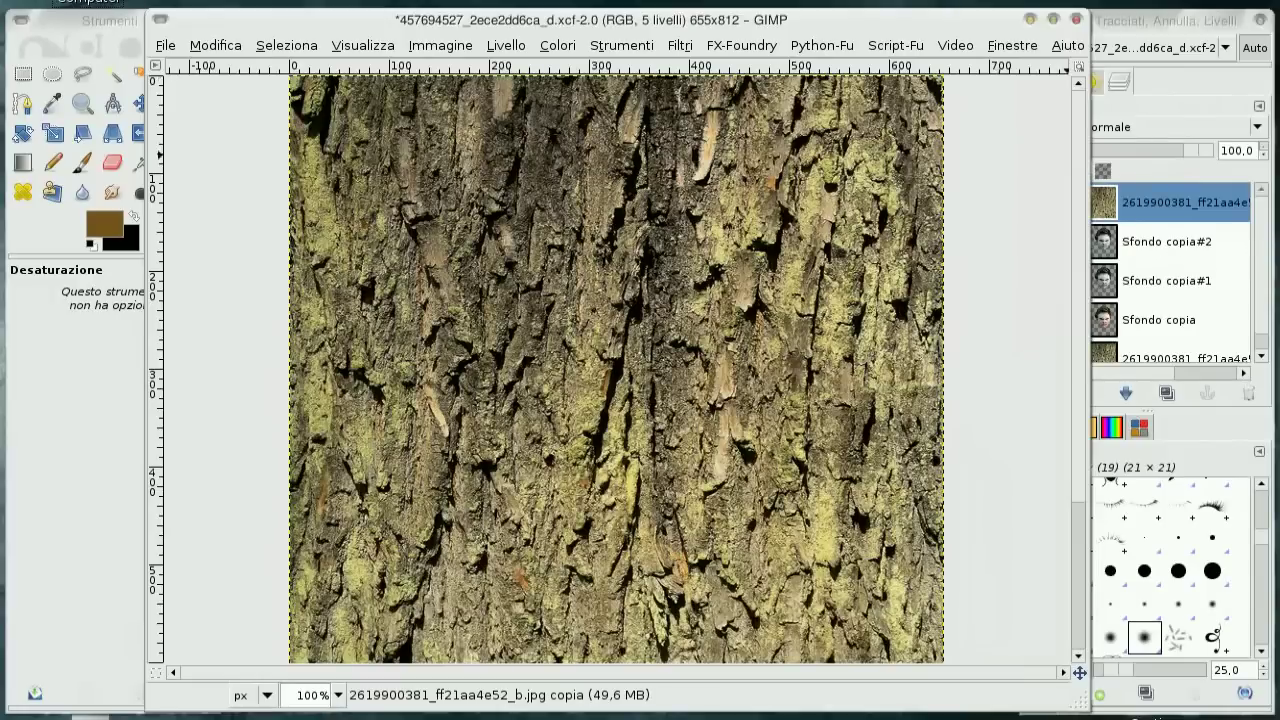
{"action": "left_click", "coordinate": [1144, 44]}
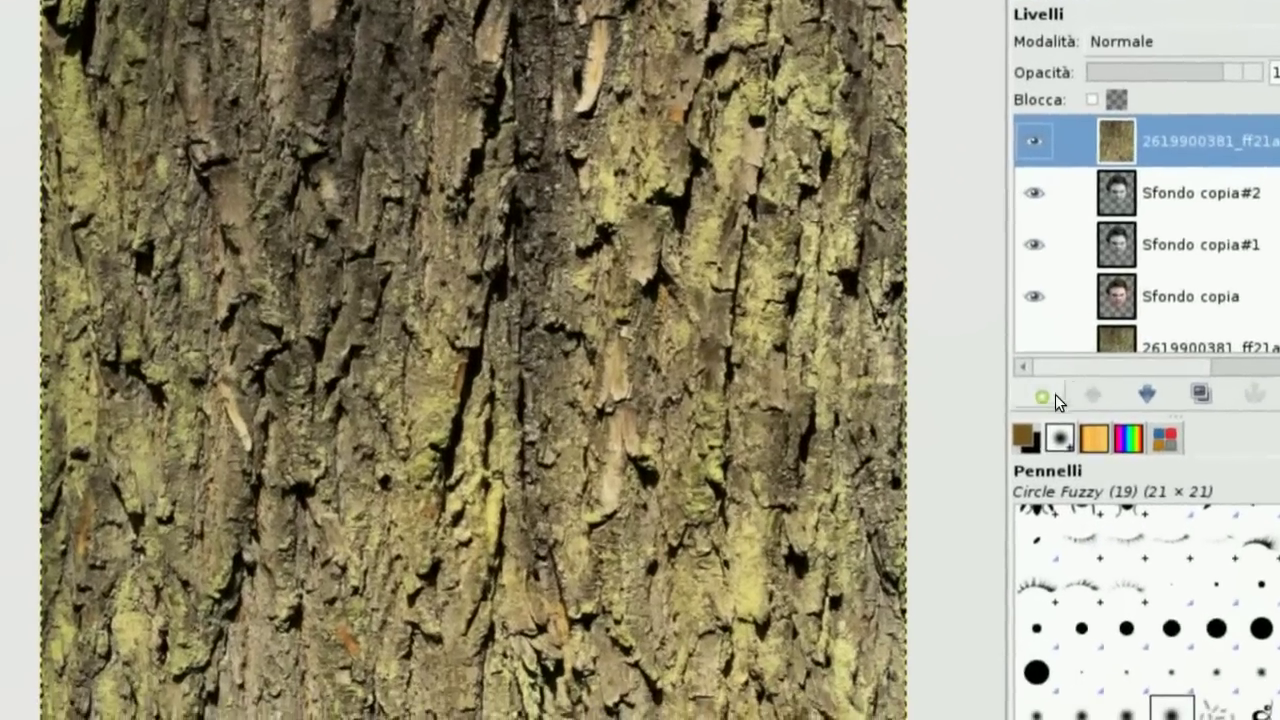
{"action": "left_click", "coordinate": [1049, 398]}
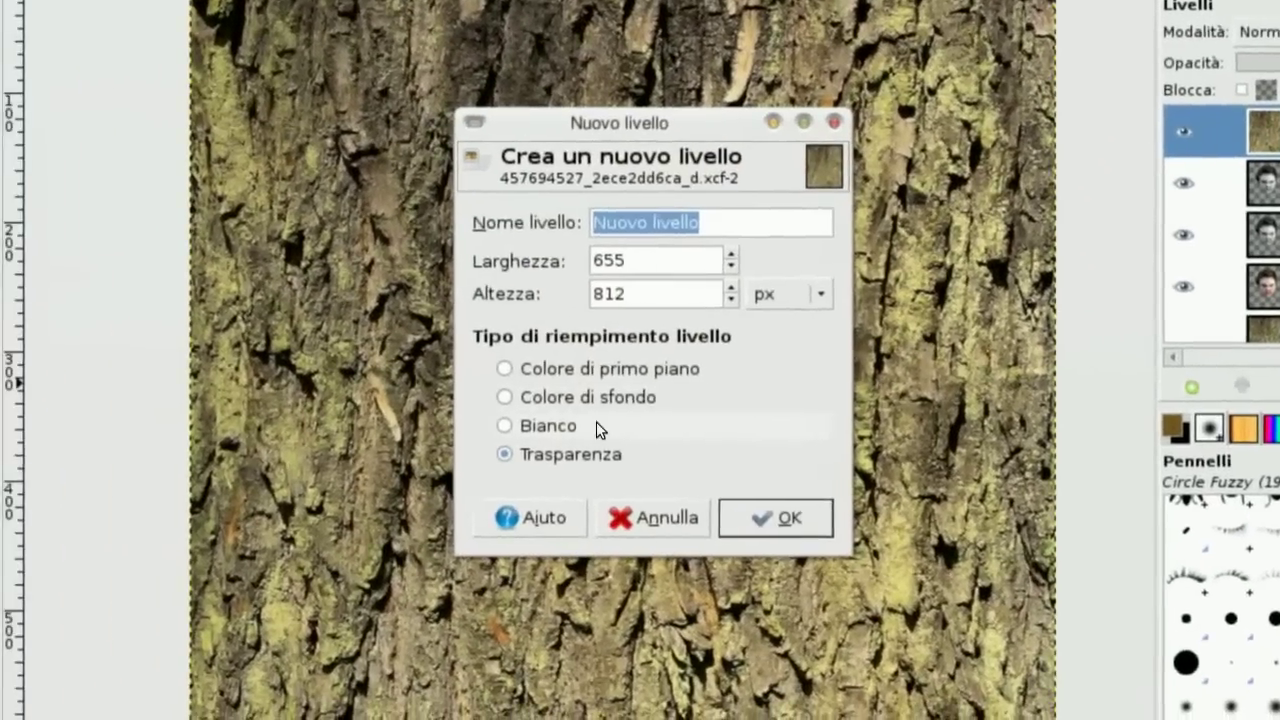
{"action": "left_click", "coordinate": [600, 430]}
{"action": "left_click", "coordinate": [770, 517]}
{"action": "left_click", "coordinate": [1128, 391]}
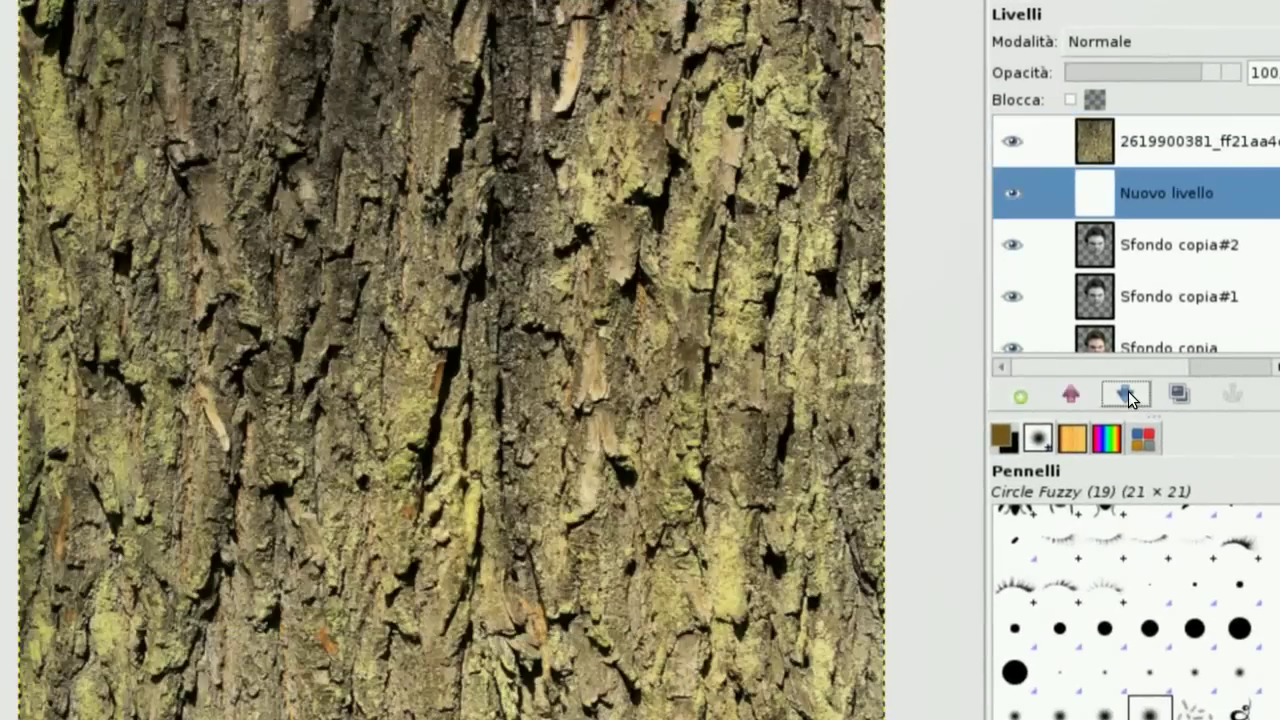
{"action": "left_click", "coordinate": [1128, 391]}
- Rename Sfondo copia#2 to 'gauss' and merge it down onto the white layer
{"action": "double_click", "coordinate": [1150, 244]}
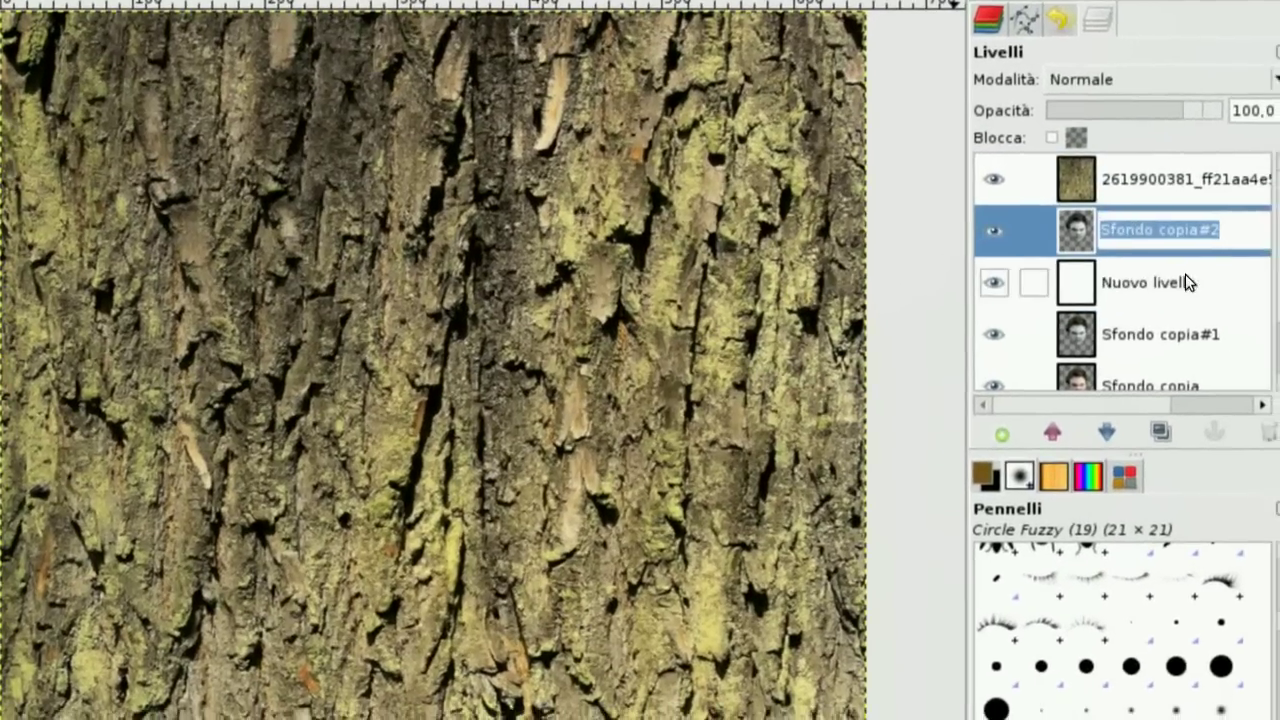
{"action": "type", "text": "gauss"}
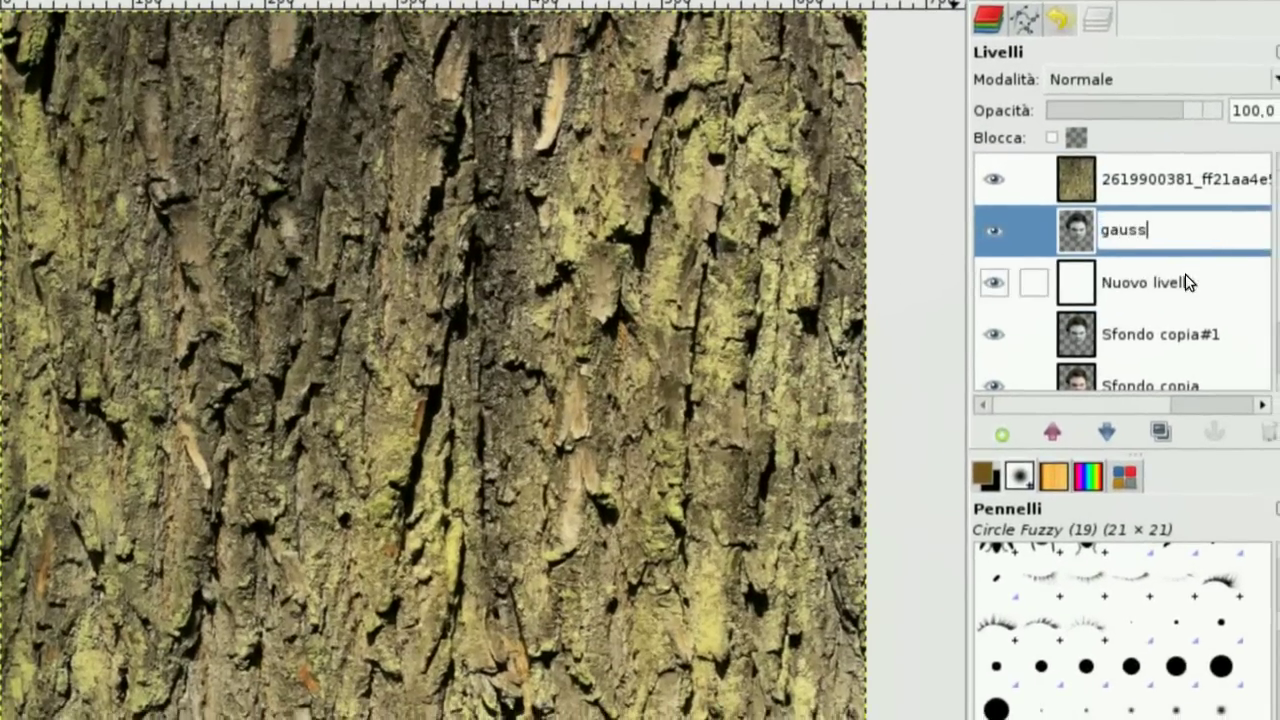
{"action": "key", "text": "Return"}
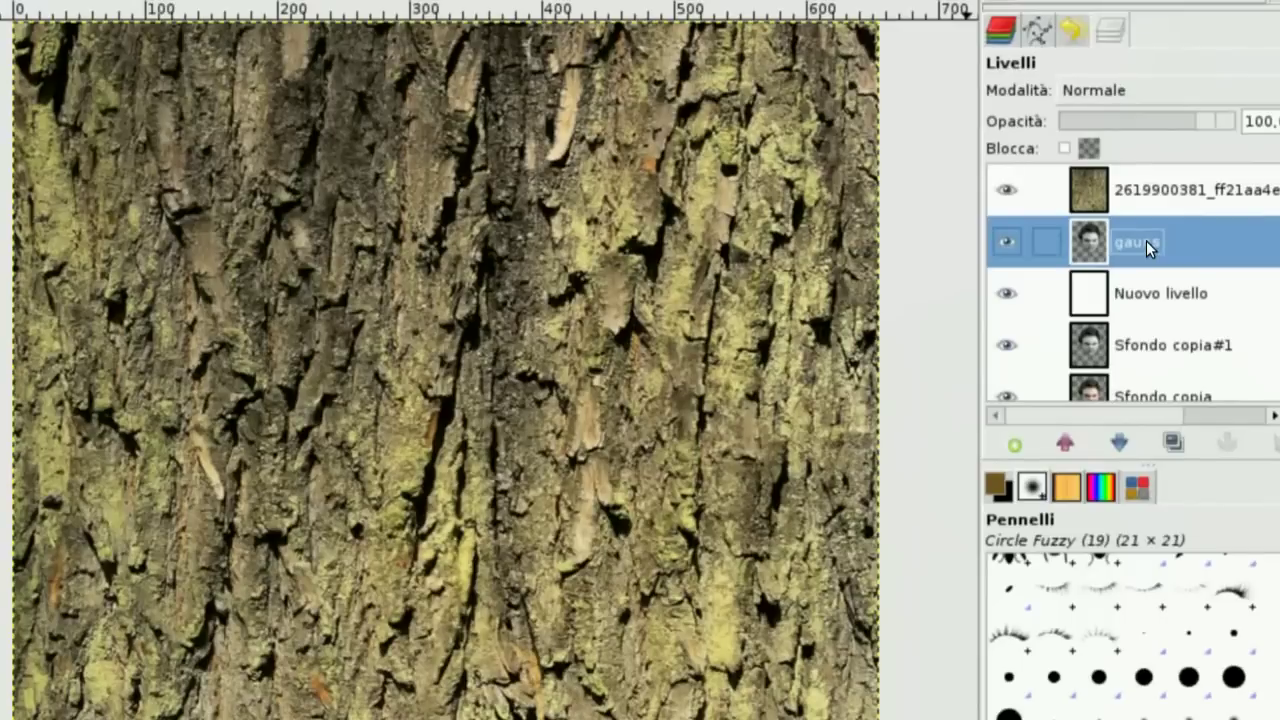
{"action": "right_click", "coordinate": [1146, 240]}
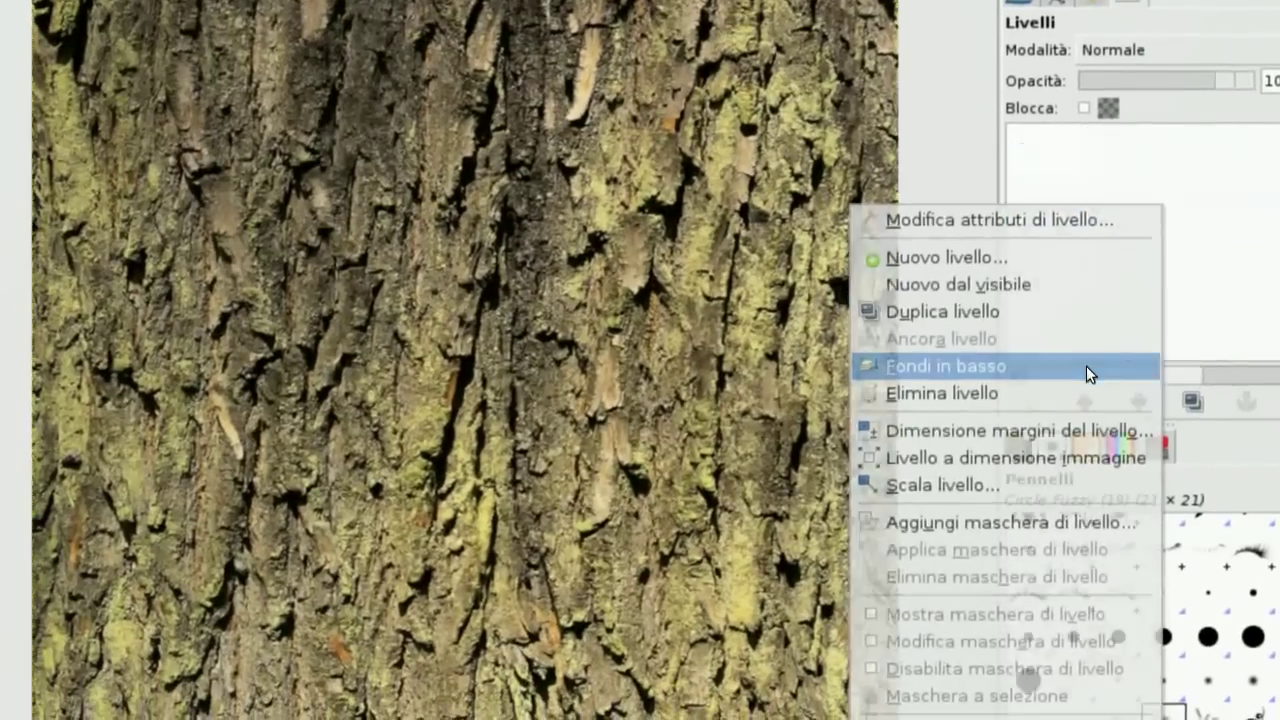
{"action": "left_click", "coordinate": [1066, 406]}
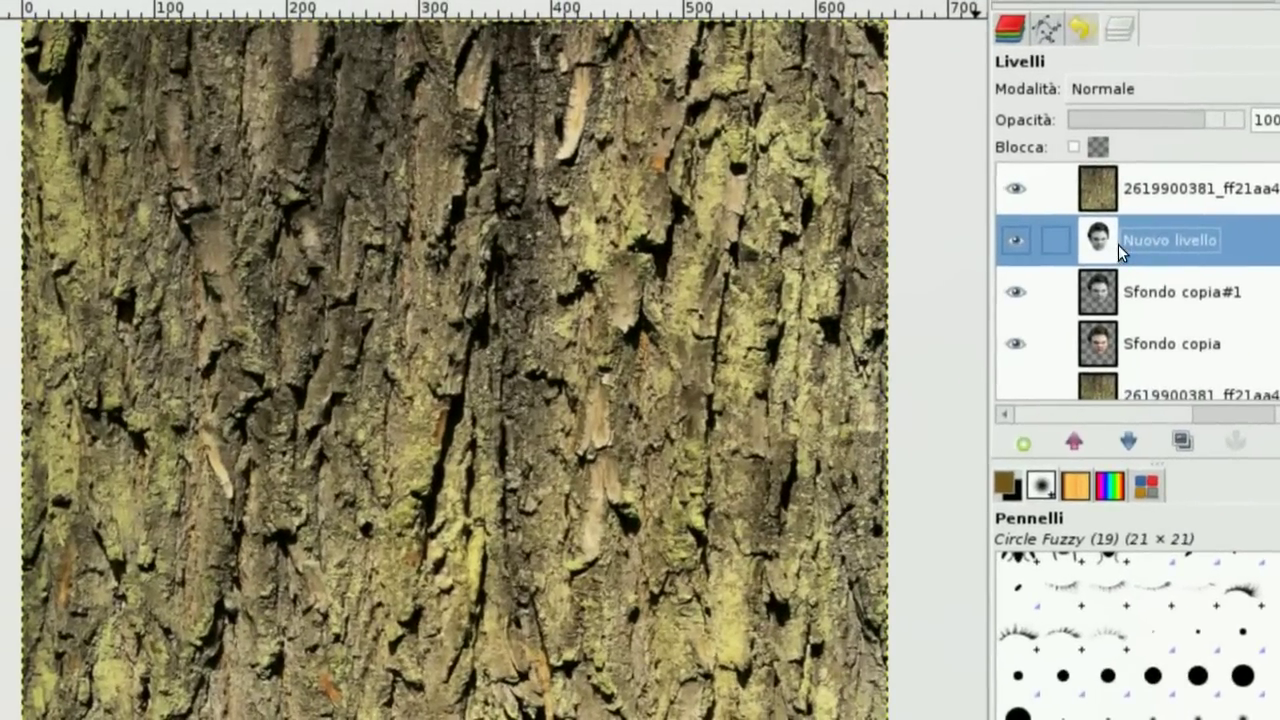
{"action": "left_click", "coordinate": [1107, 192]}
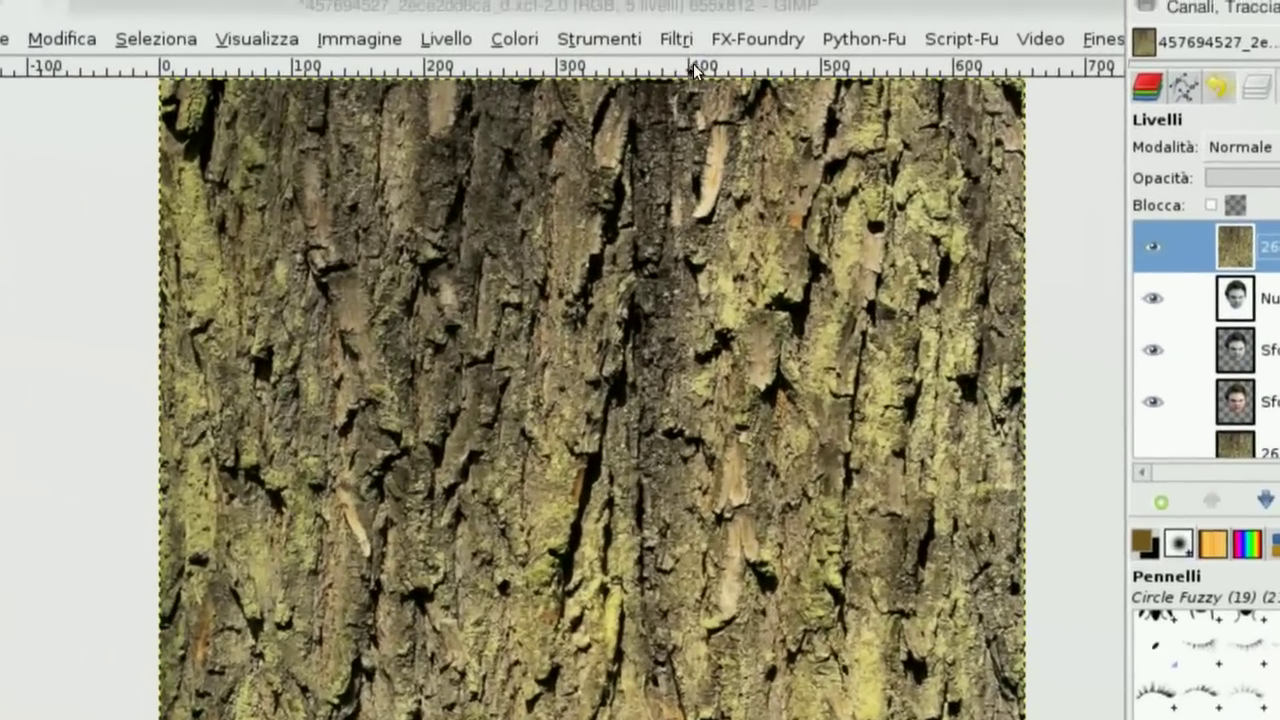
- Warp the bark layer using the Nuovo livello layer as the displacement map
{"action": "left_click", "coordinate": [680, 47]}
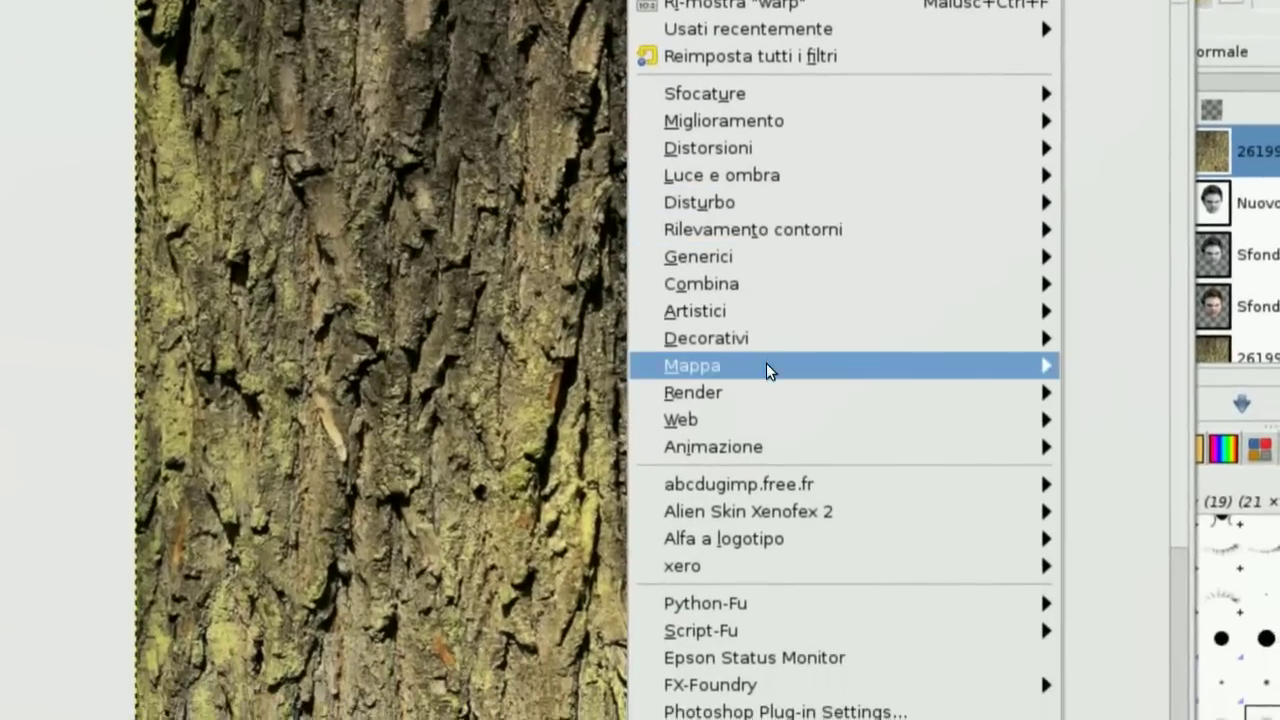
{"action": "mouse_move", "coordinate": [611, 290]}
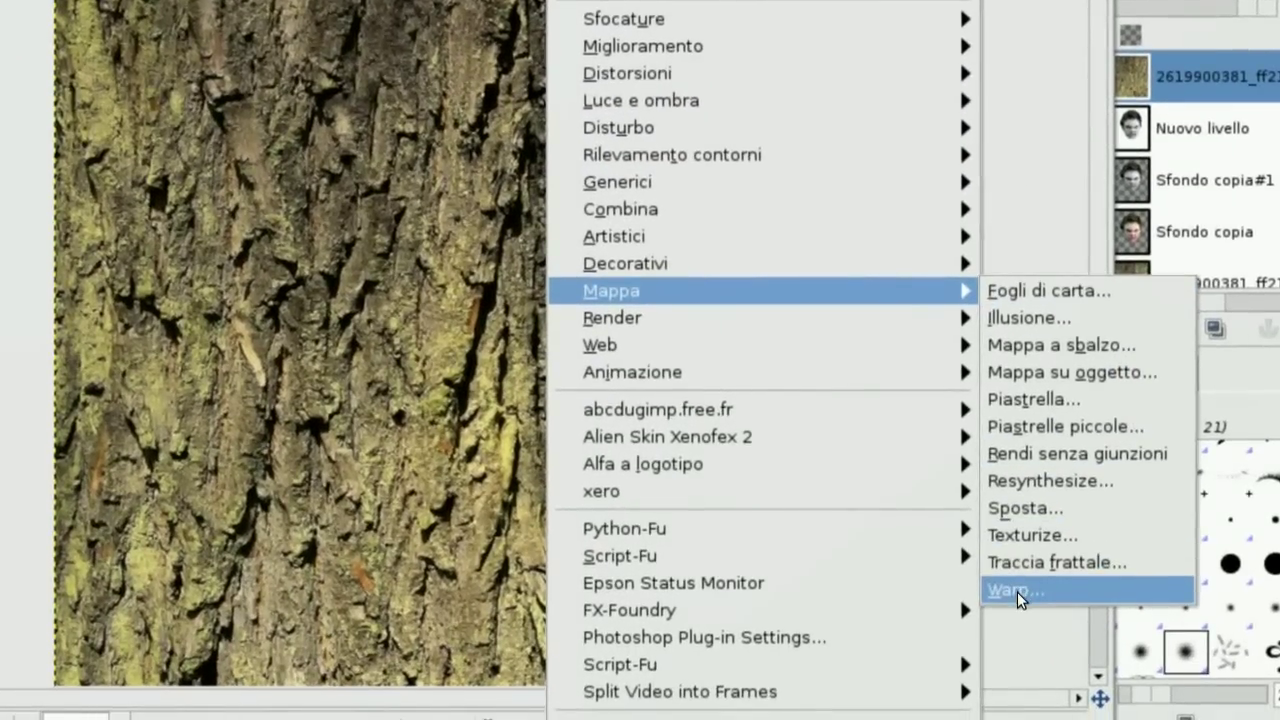
{"action": "left_click", "coordinate": [1017, 592]}
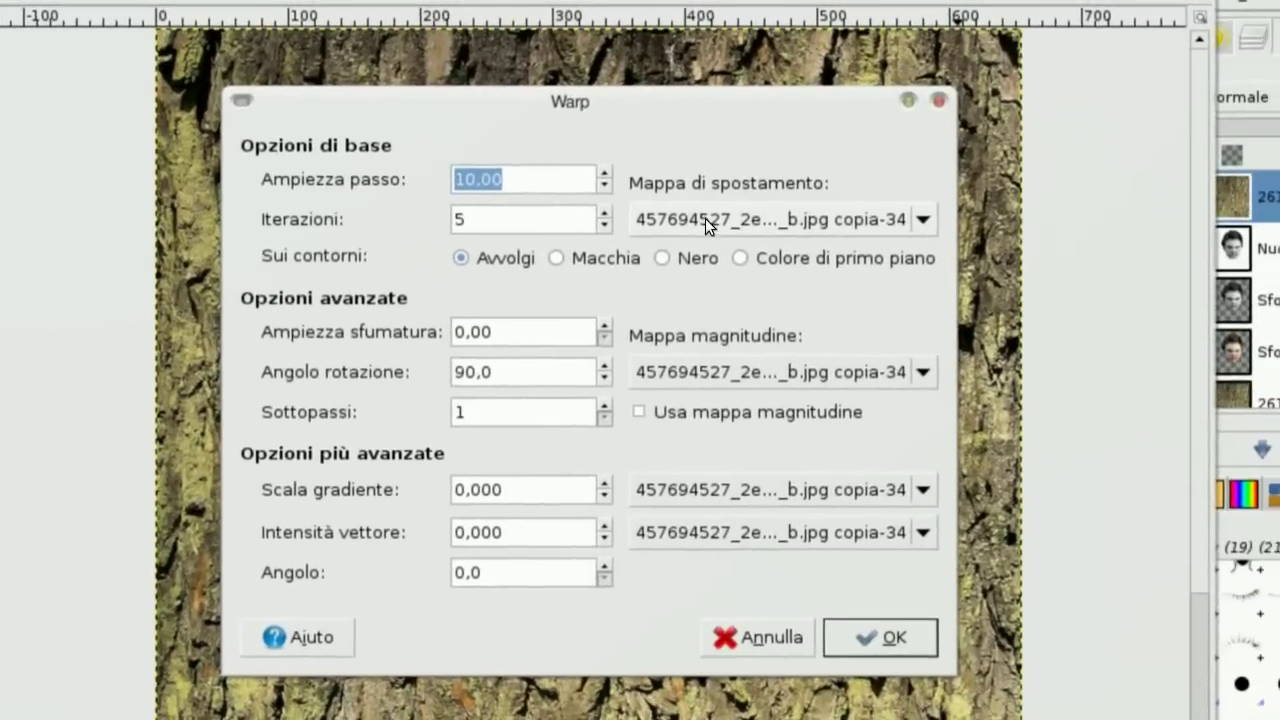
{"action": "left_click", "coordinate": [705, 218]}
{"action": "left_click", "coordinate": [705, 246]}
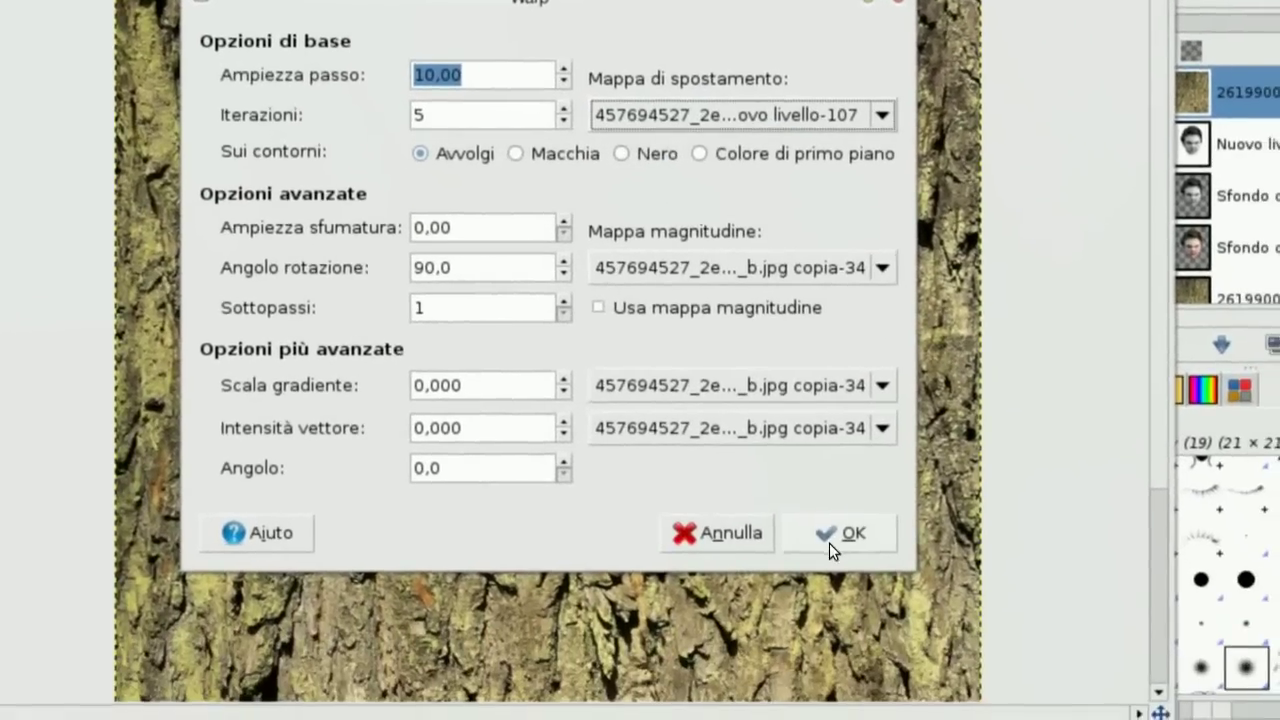
{"action": "left_click", "coordinate": [883, 617]}
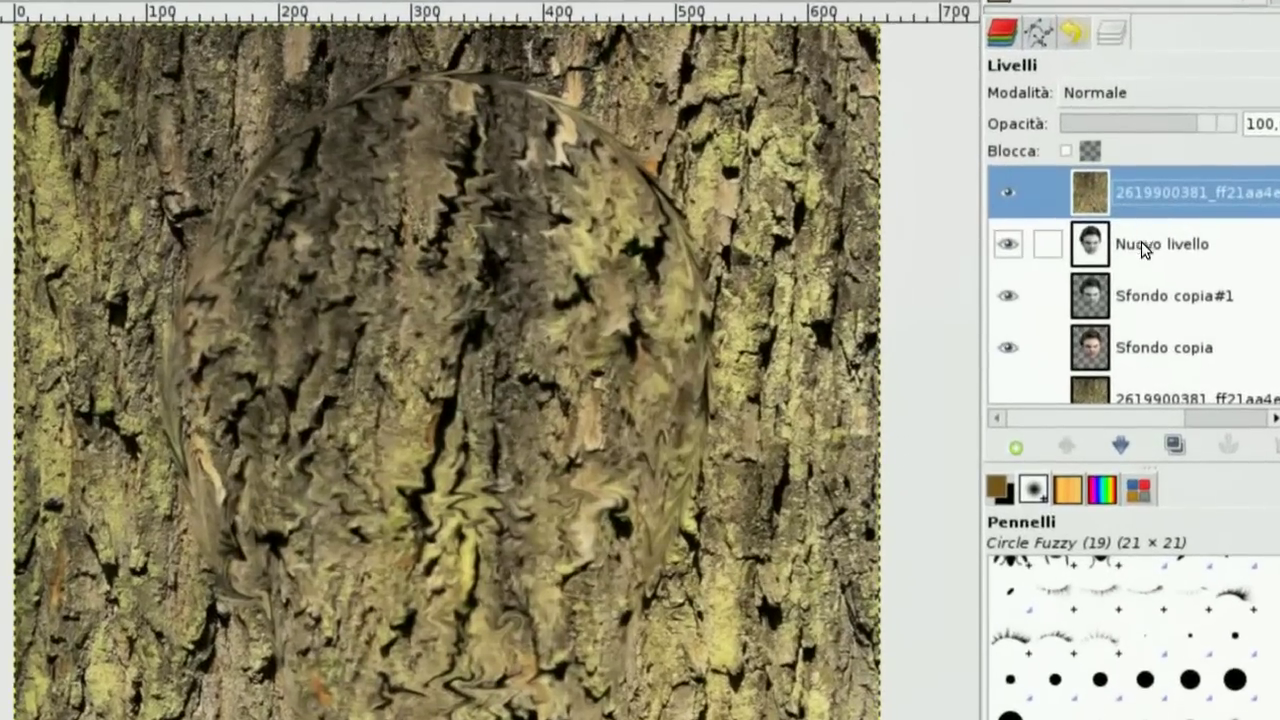
- Delete the Nuovo livello layer and choose edge detection for Sfondo copia#1
{"action": "left_click", "coordinate": [1150, 241]}
{"action": "left_click", "coordinate": [1256, 410]}
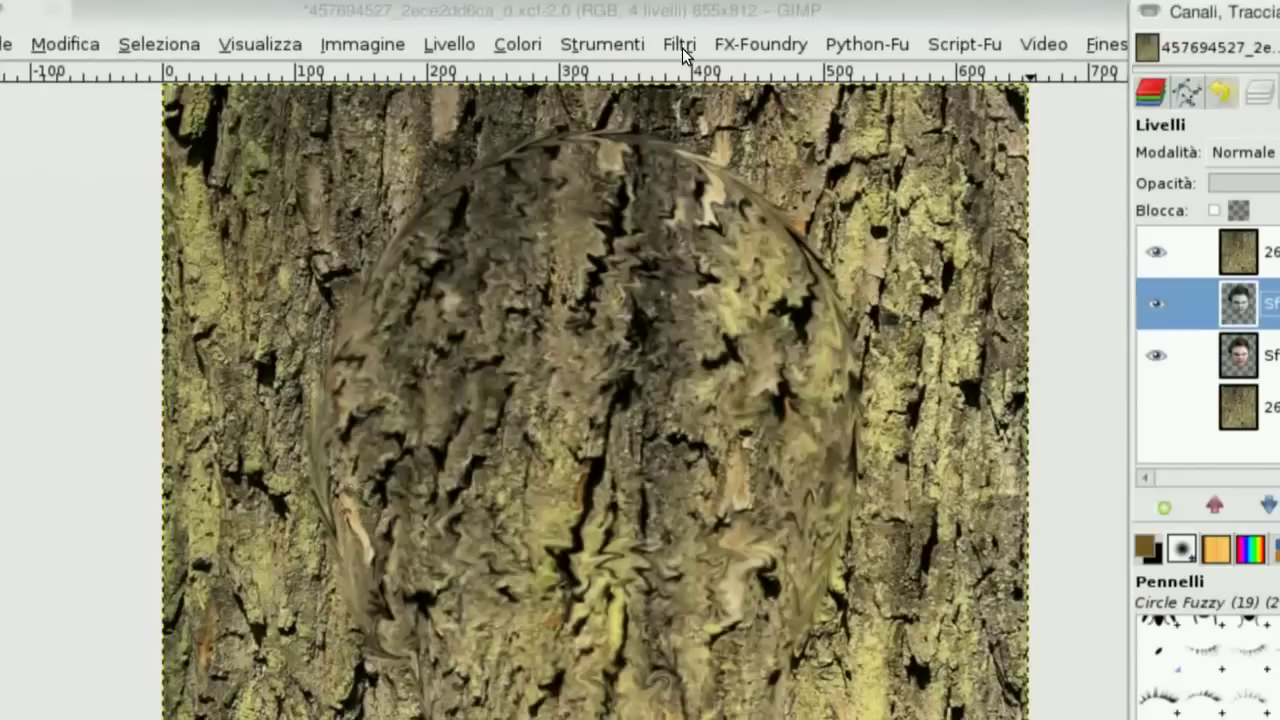
{"action": "left_click", "coordinate": [682, 46]}
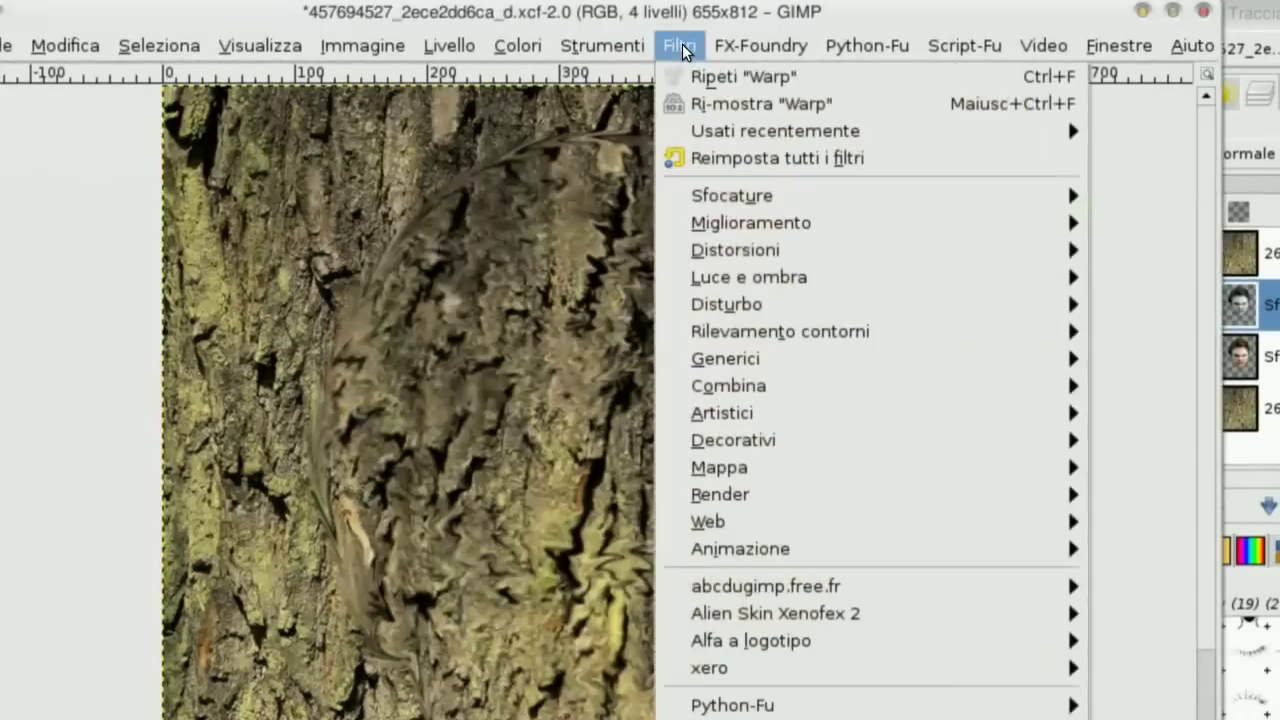
{"action": "mouse_move", "coordinate": [668, 257]}
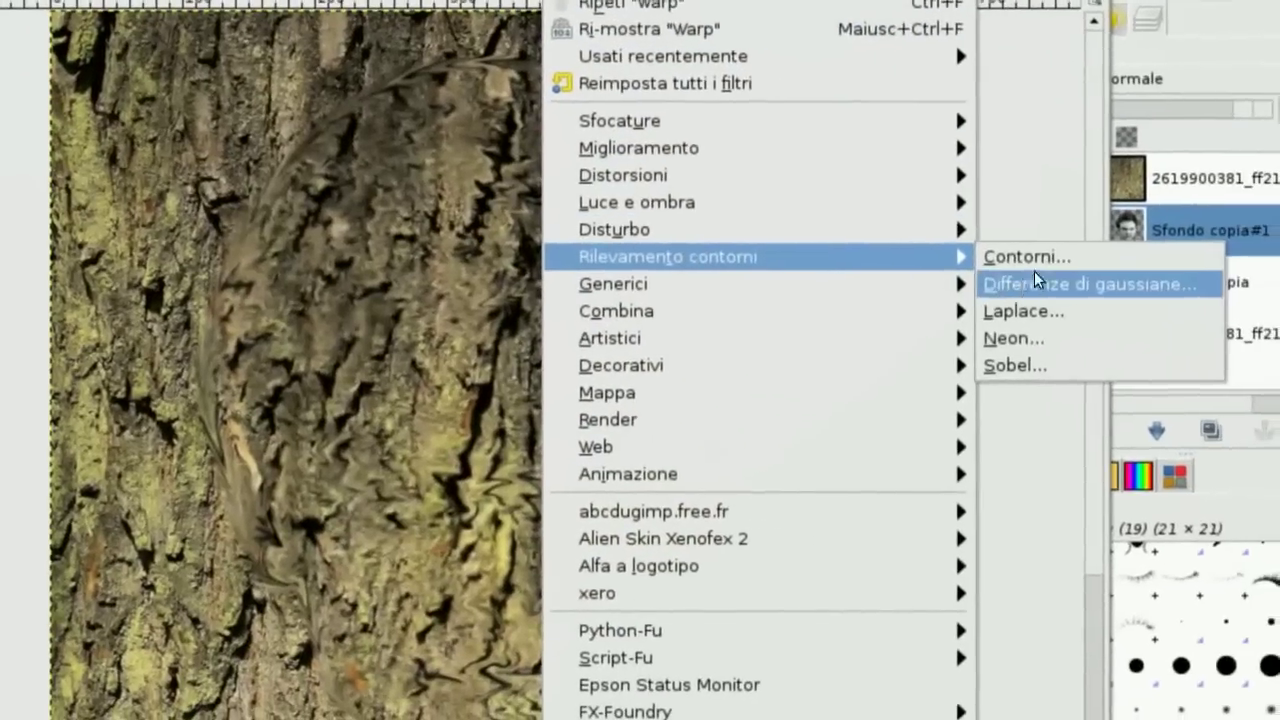
{"action": "left_click", "coordinate": [1095, 262]}
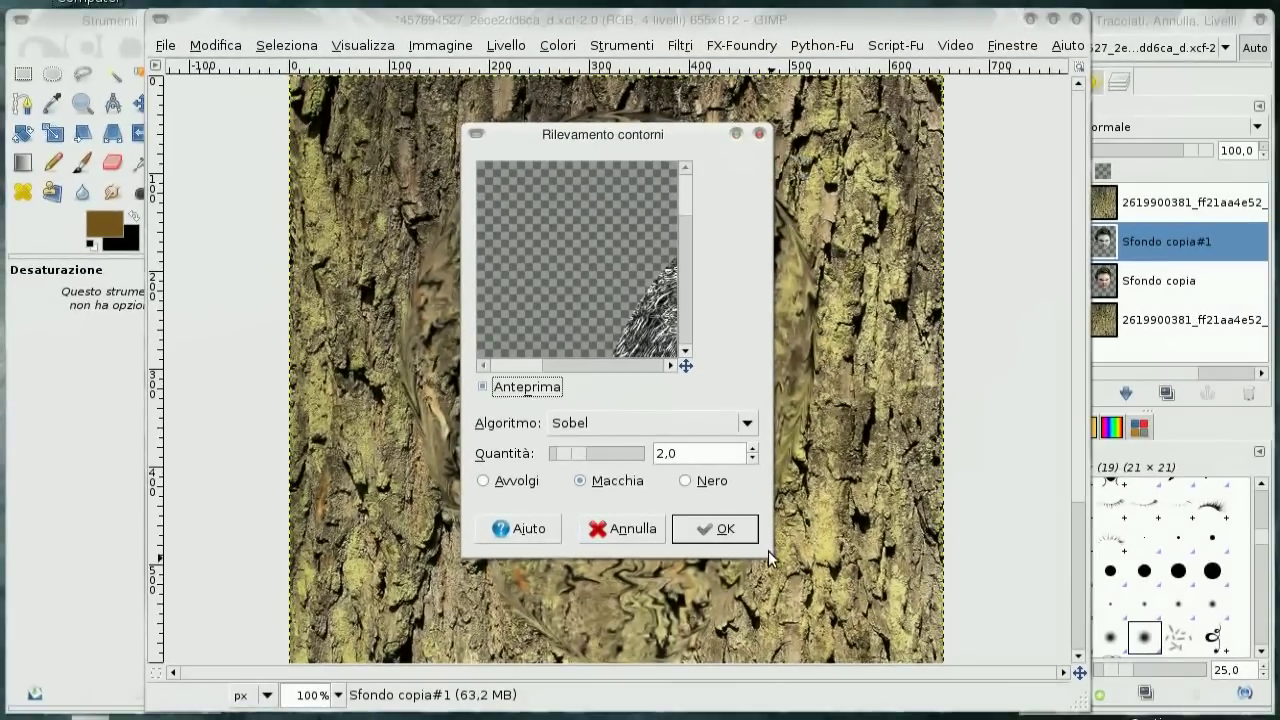
- Apply Sobel edge detection with amount 7,0 and Avvolgi edge wrapping
{"action": "left_click_drag", "start_coordinate": [762, 549], "coordinate": [1105, 715]}
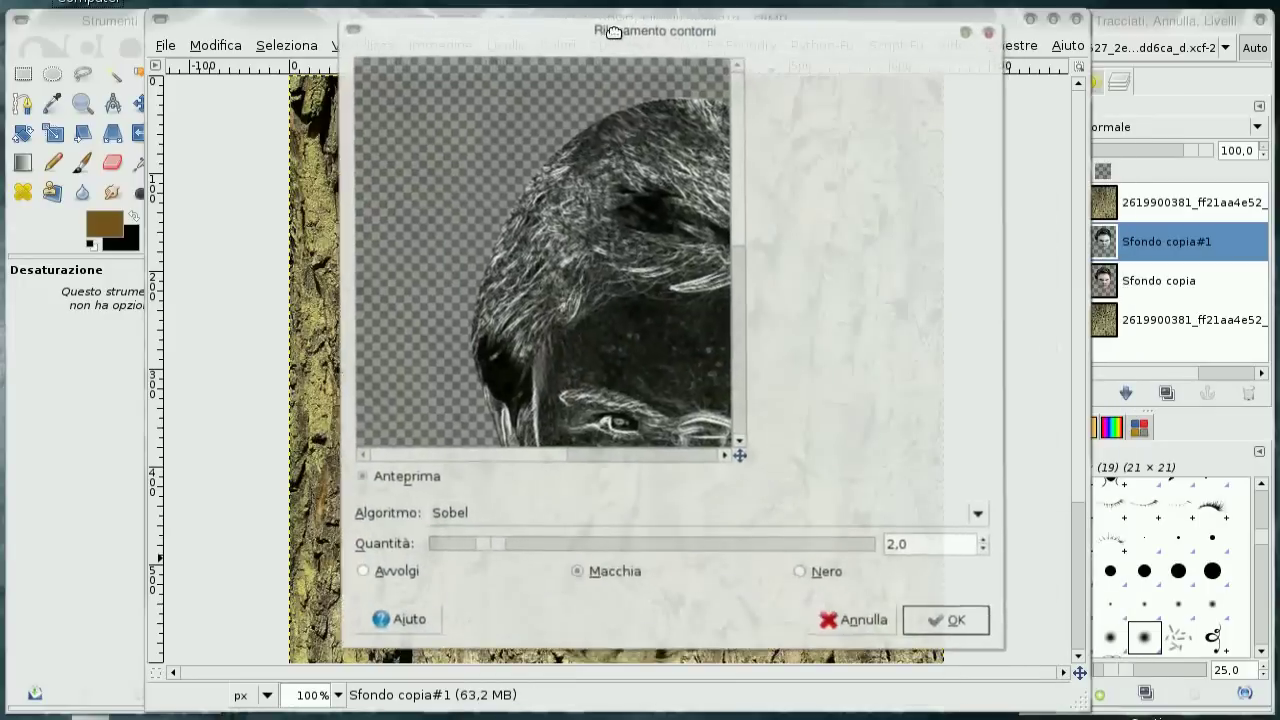
{"action": "left_click_drag", "start_coordinate": [737, 139], "coordinate": [570, 28]}
{"action": "scroll", "coordinate": [563, 449], "scroll_direction": "right", "scroll_amount": 3}
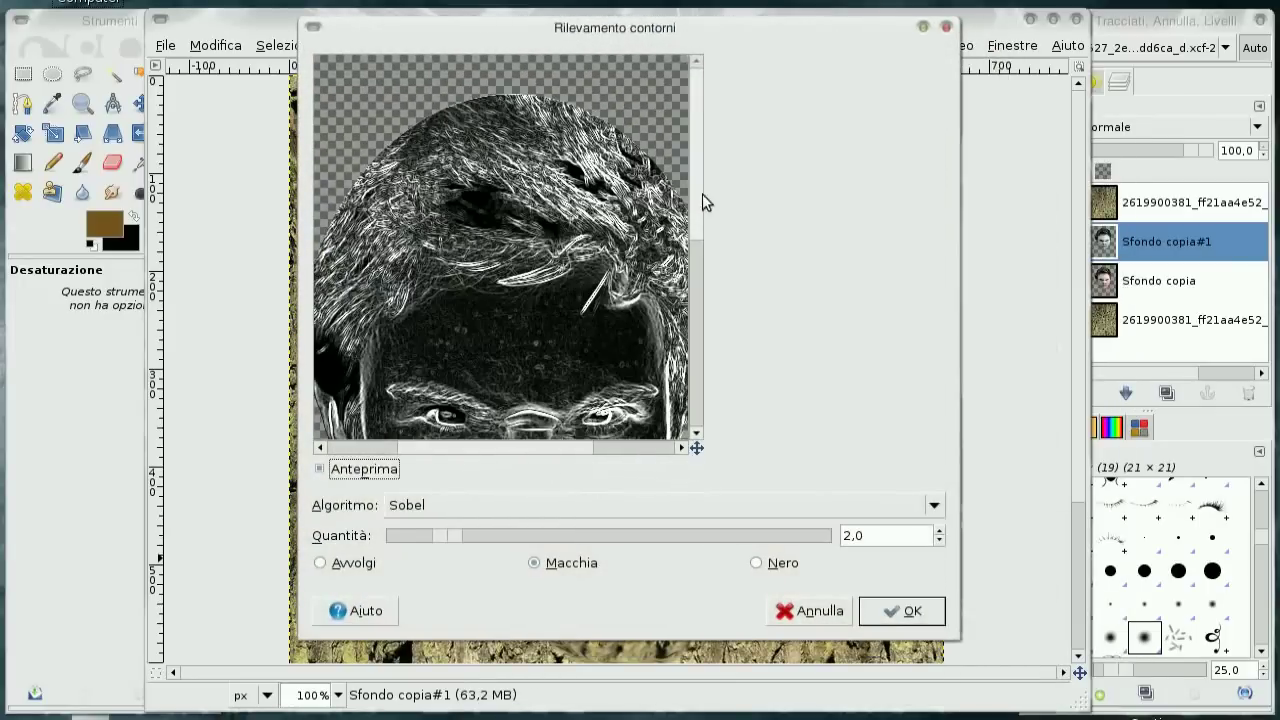
{"action": "scroll", "coordinate": [701, 194], "scroll_direction": "down", "scroll_amount": 2}
{"action": "left_click_drag", "start_coordinate": [697, 201], "coordinate": [696, 242]}
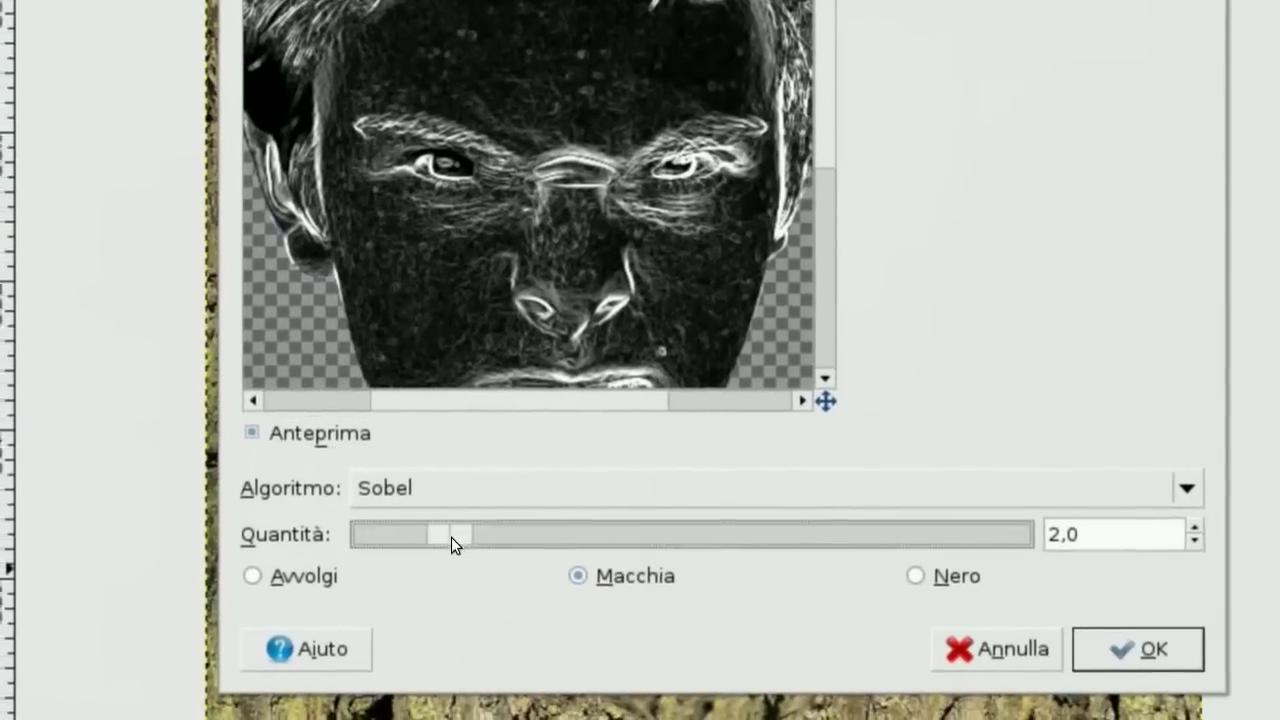
{"action": "left_click_drag", "start_coordinate": [405, 559], "coordinate": [680, 547]}
{"action": "left_click", "coordinate": [318, 564]}
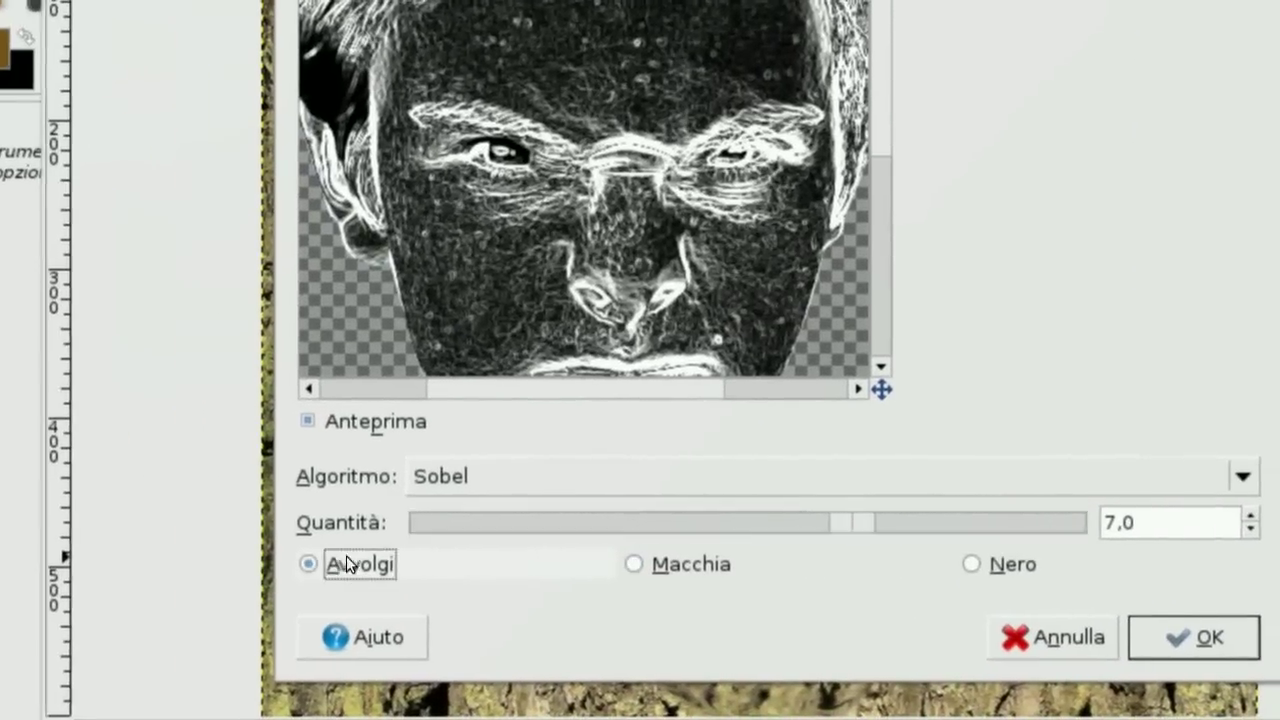
{"action": "scroll", "coordinate": [696, 290], "scroll_direction": "down", "scroll_amount": 3}
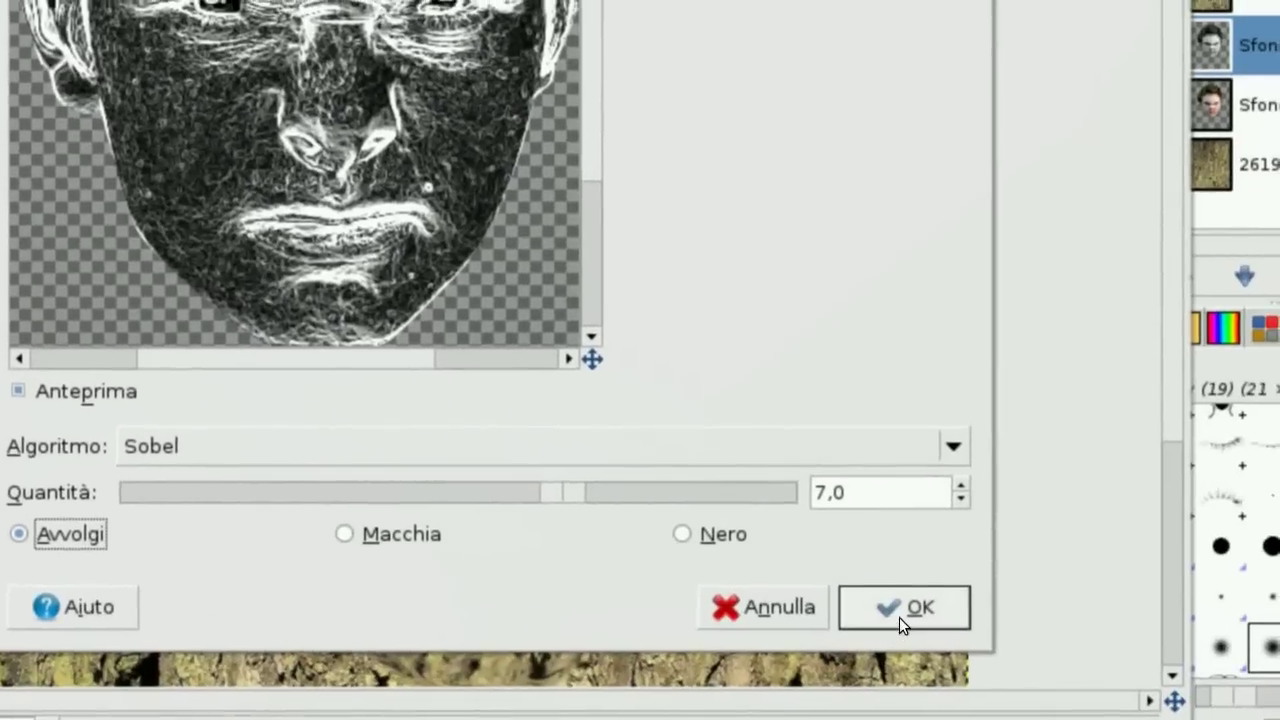
{"action": "left_click", "coordinate": [899, 617]}
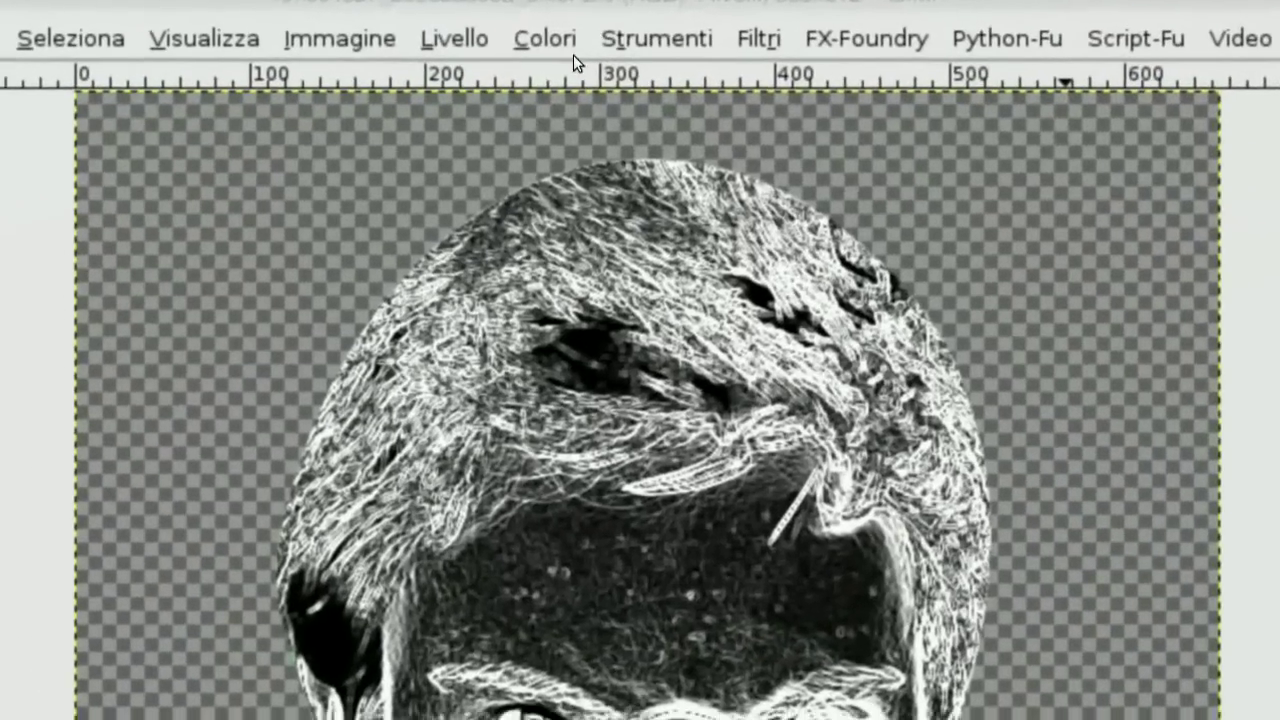
- Invert the colours of the Sfondo copia#1 edge layer into dark lines on light
{"action": "left_click", "coordinate": [536, 49]}
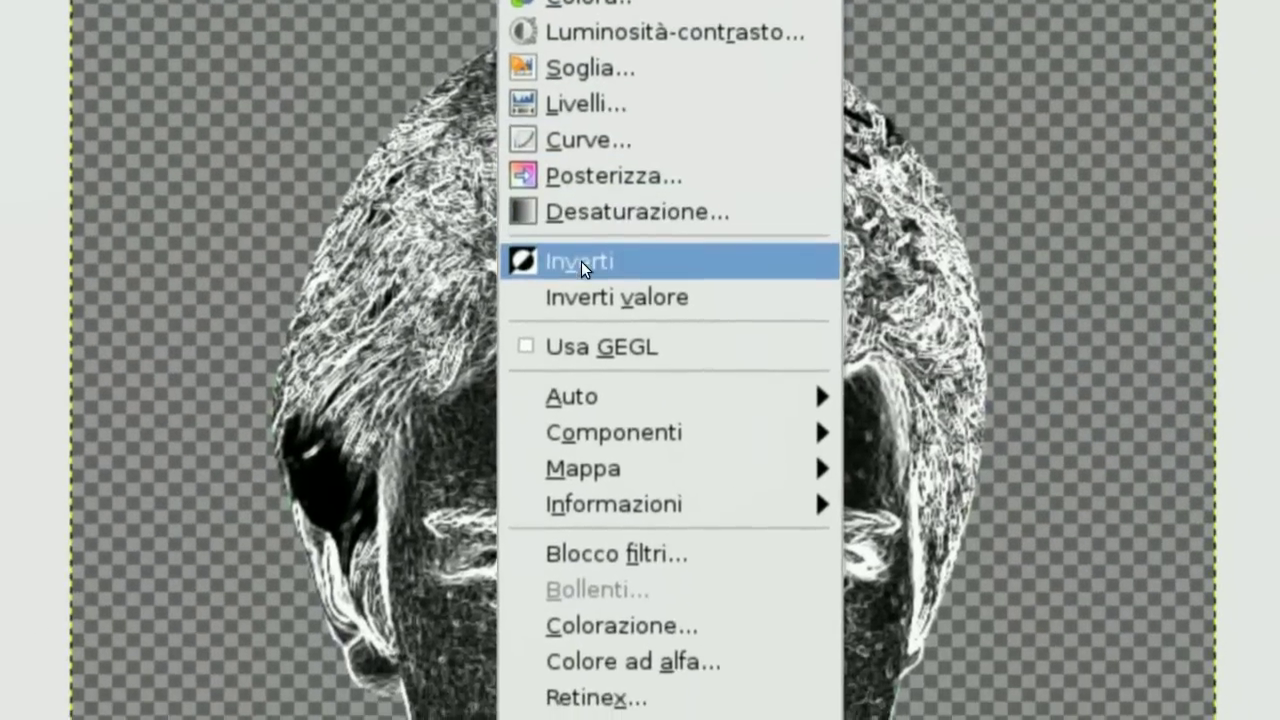
{"action": "left_click", "coordinate": [581, 261]}
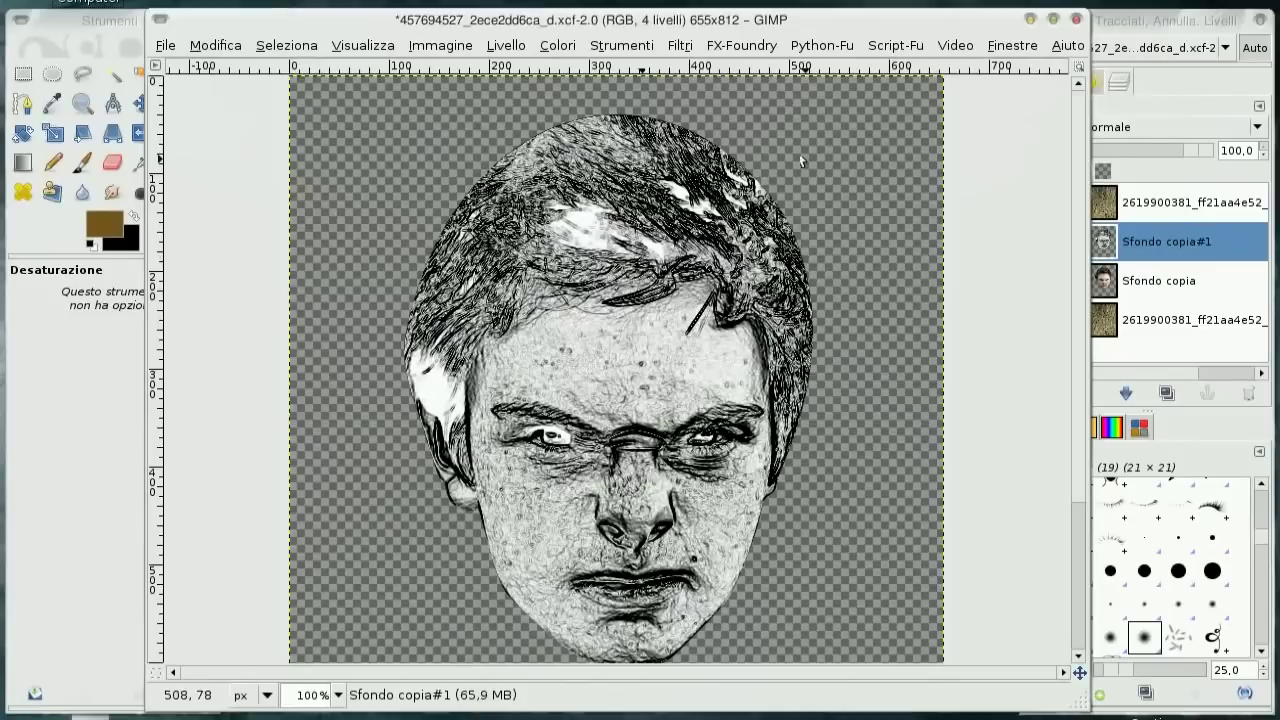
{"action": "left_click", "coordinate": [684, 47]}
{"action": "mouse_move", "coordinate": [632, 177]}
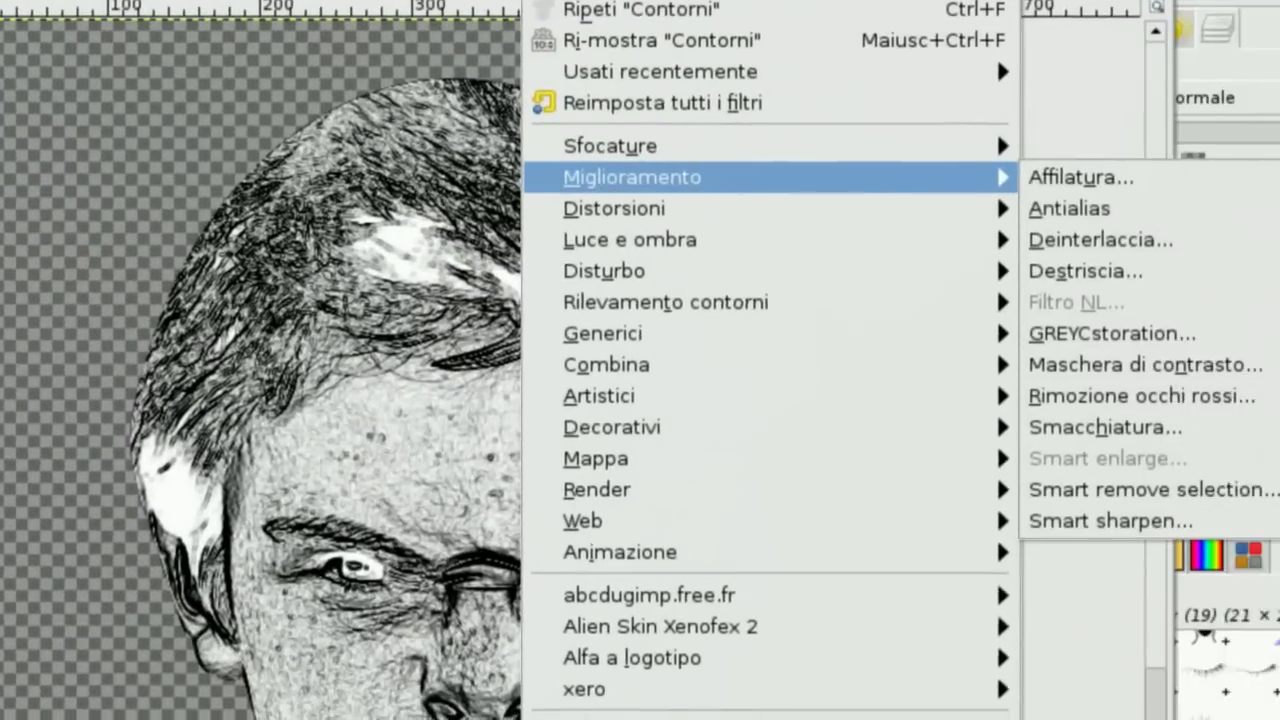
- Apply GREYCstoration to the face layer with its noise scale raised to 3.0
{"action": "left_click", "coordinate": [1150, 333]}
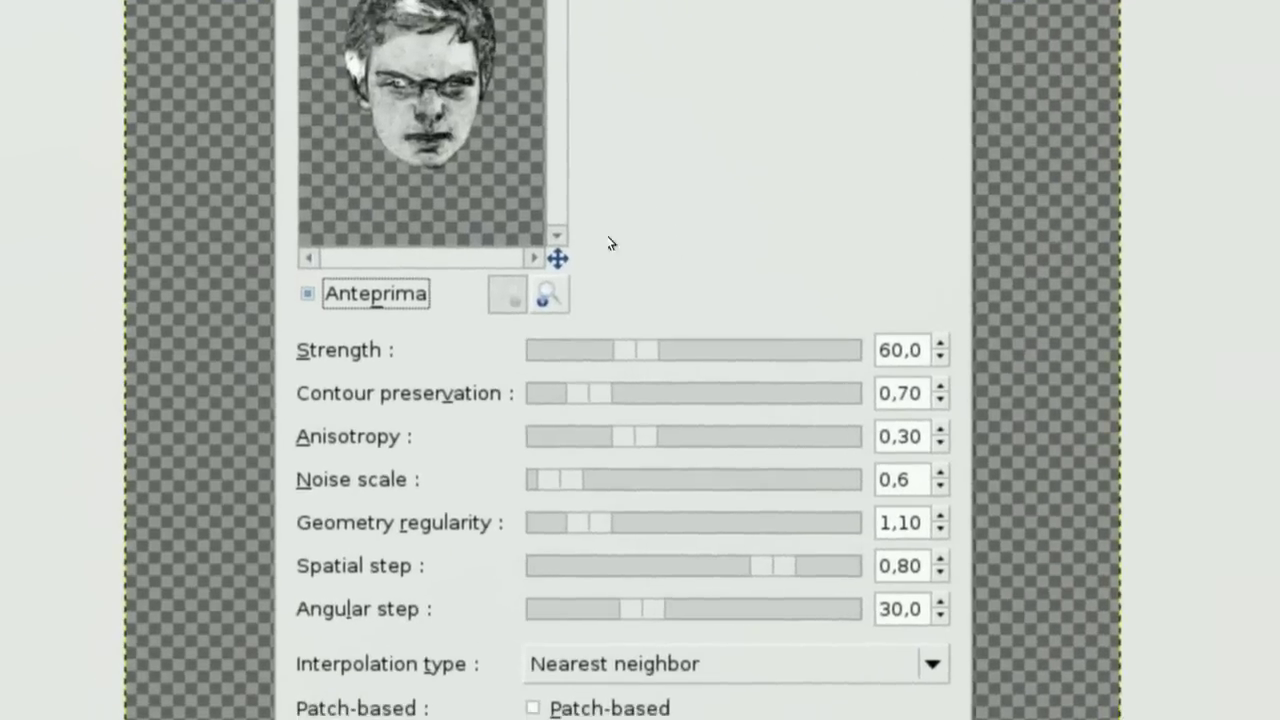
{"action": "left_click", "coordinate": [548, 295]}
{"action": "left_click", "coordinate": [548, 295]}
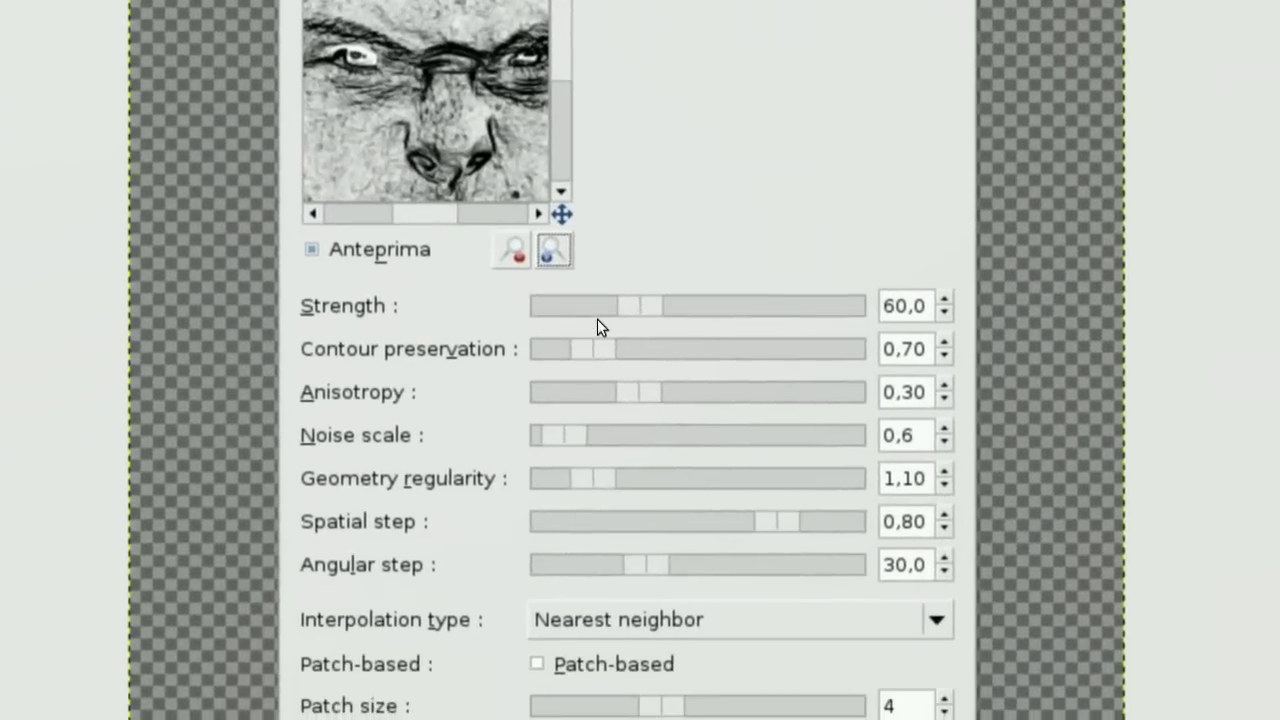
{"action": "left_click_drag", "start_coordinate": [563, 398], "coordinate": [600, 394]}
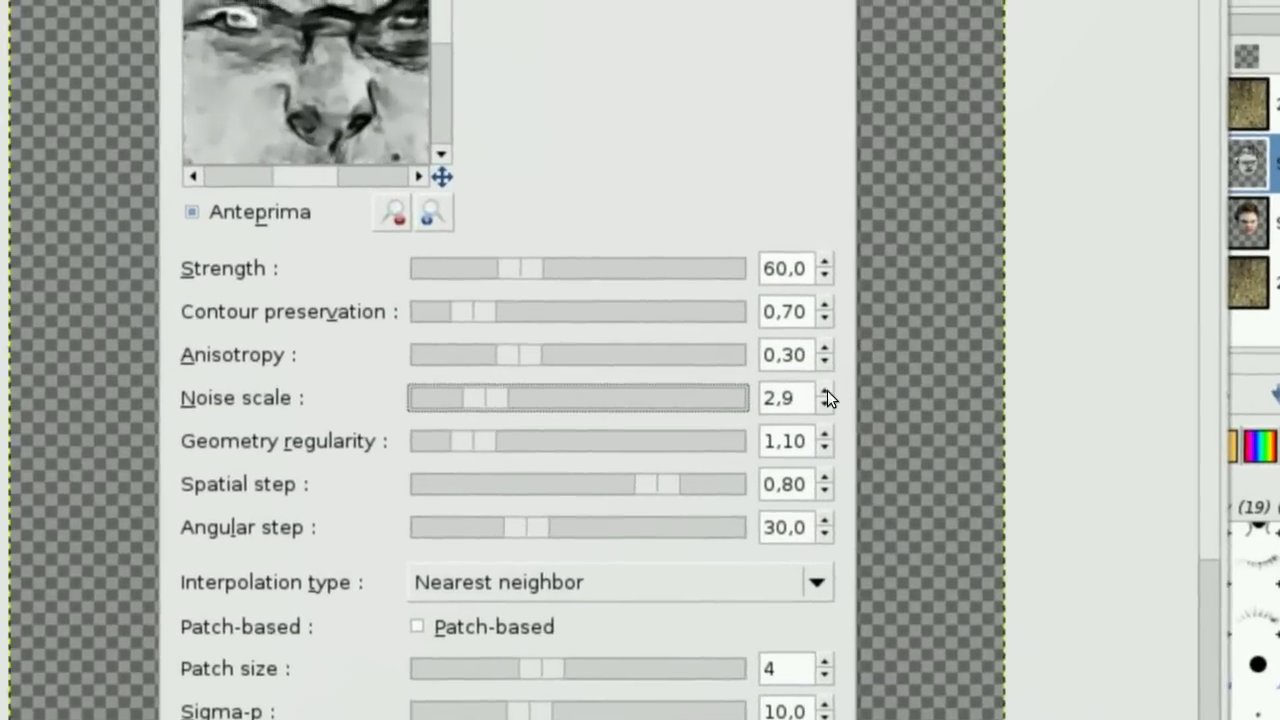
{"action": "left_click", "coordinate": [942, 392]}
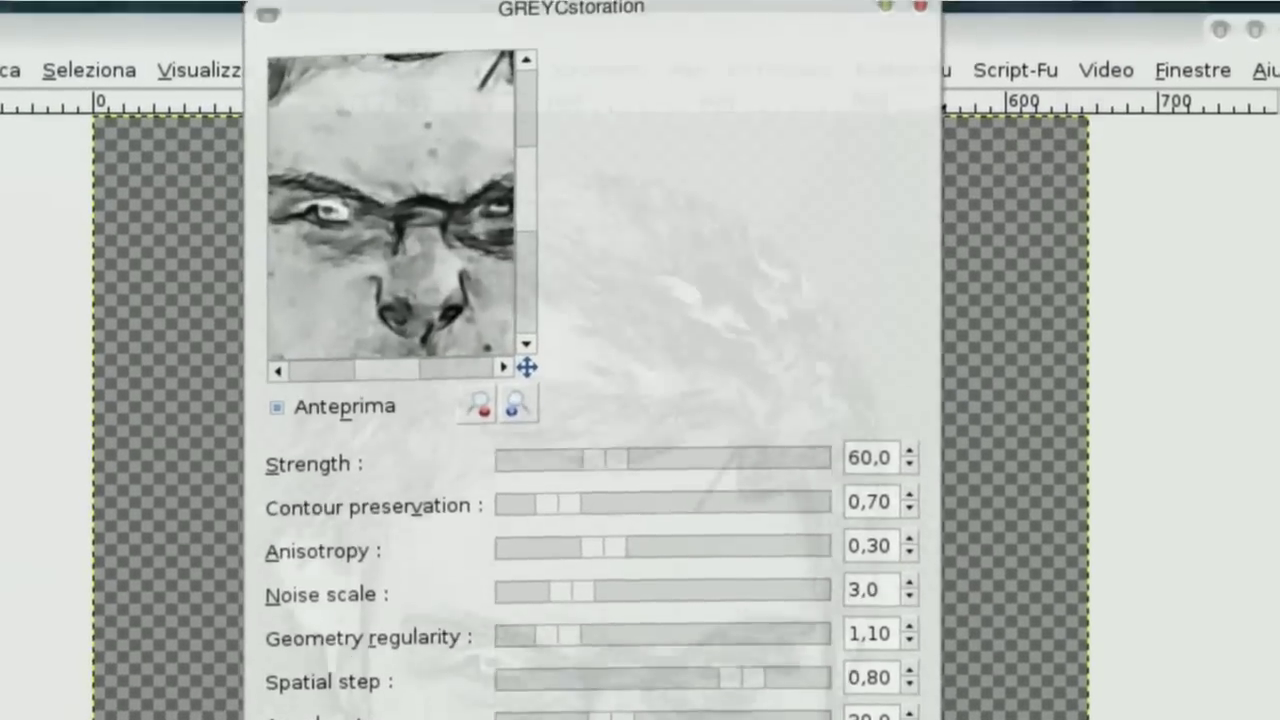
{"action": "left_click", "coordinate": [765, 653]}
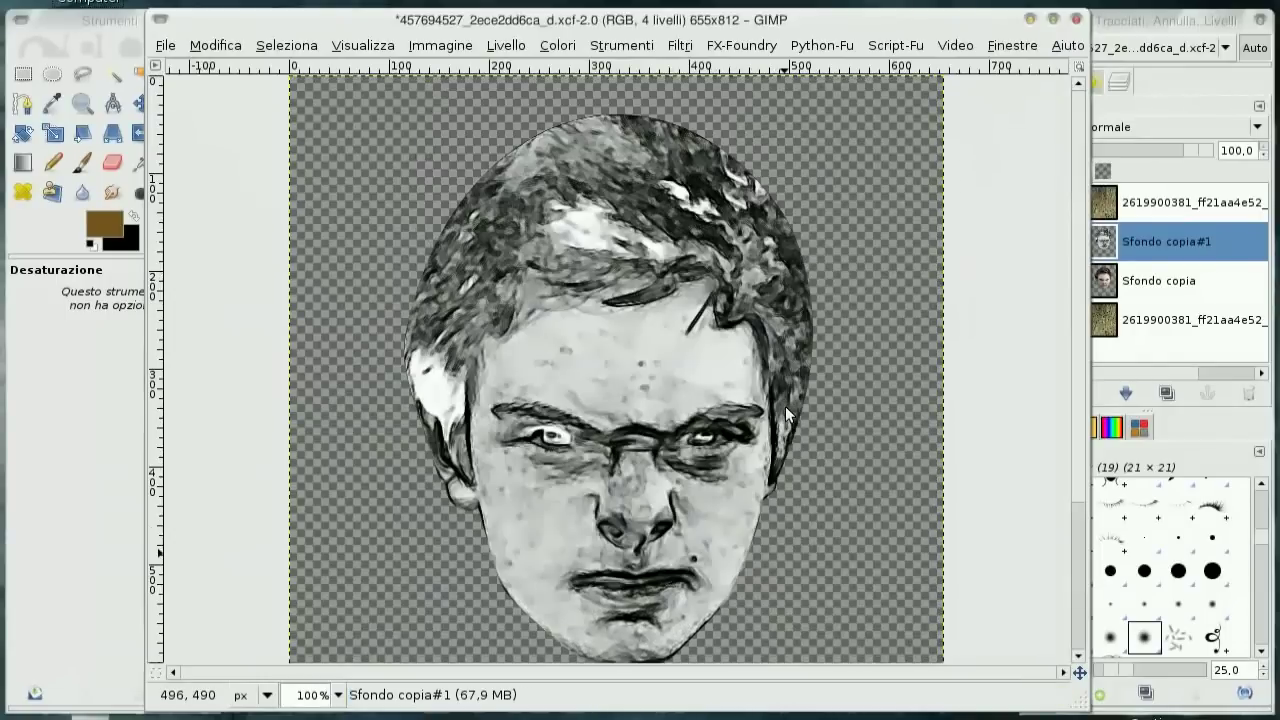
- Show both bark layers and set the top bark layer to Moltiplicatore mode
{"action": "double_click", "coordinate": [1102, 240]}
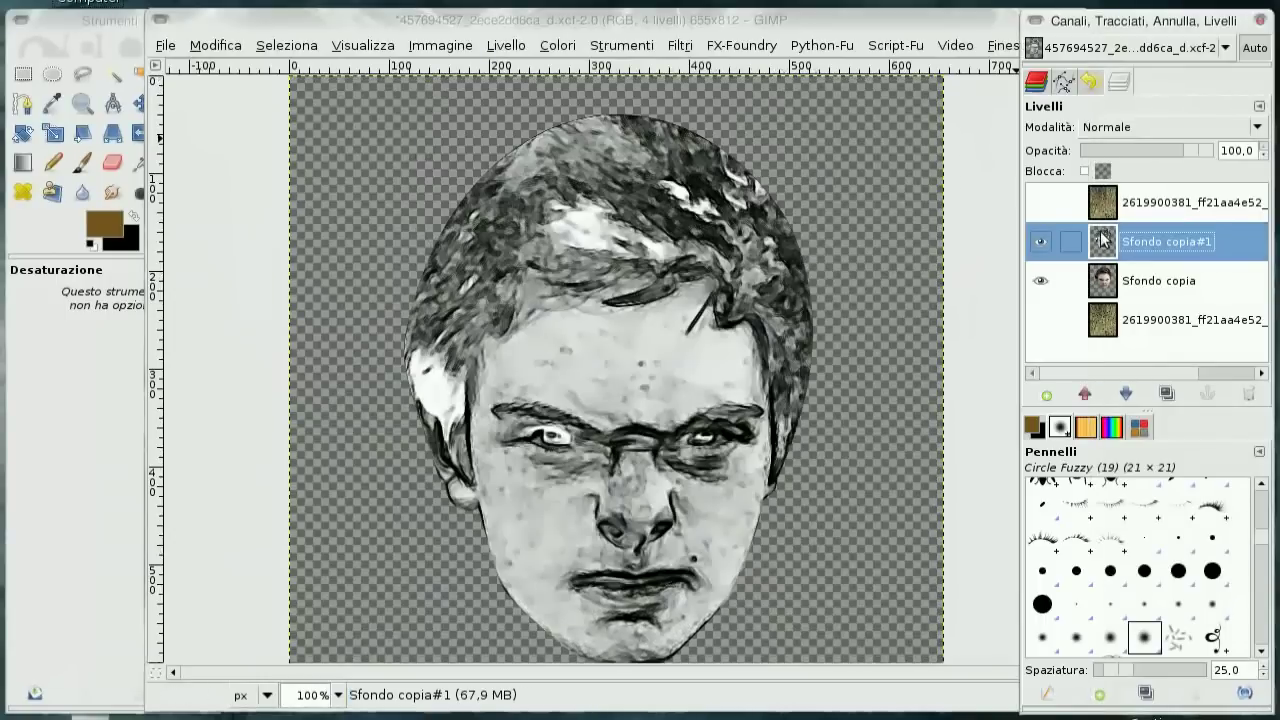
{"action": "left_click", "coordinate": [1040, 321]}
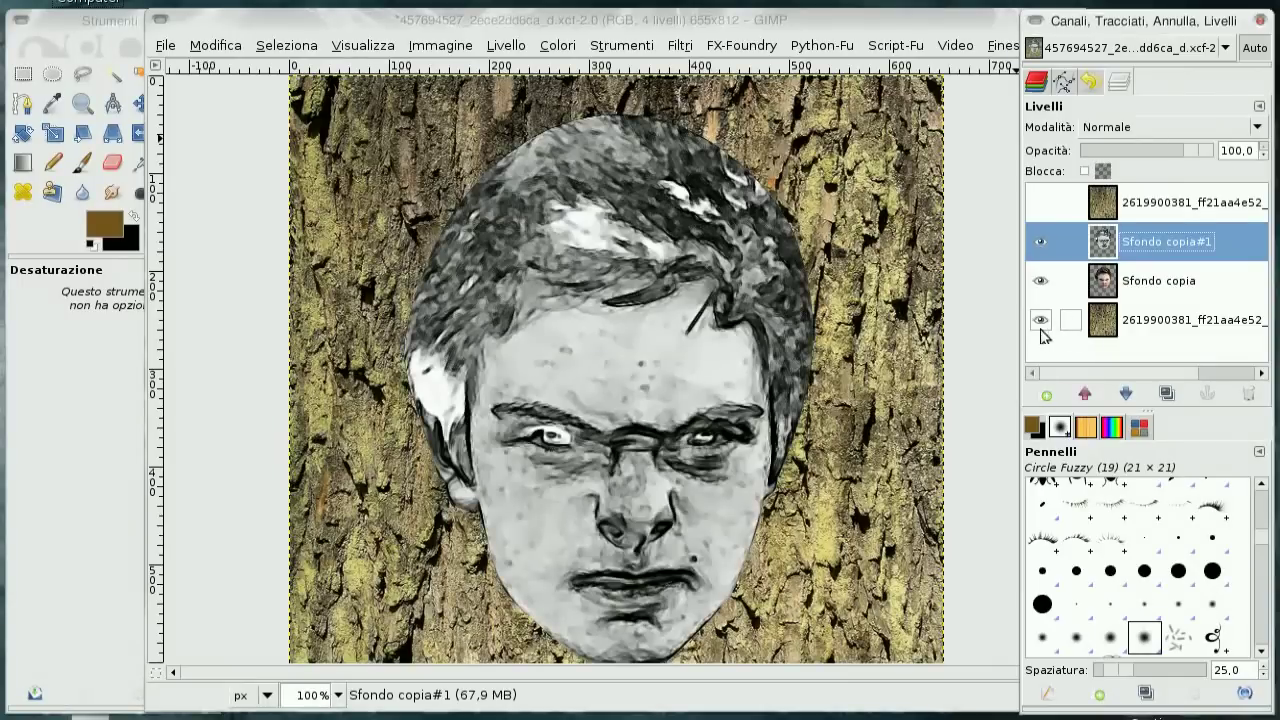
{"action": "left_click", "coordinate": [1155, 203]}
{"action": "left_click", "coordinate": [1040, 202]}
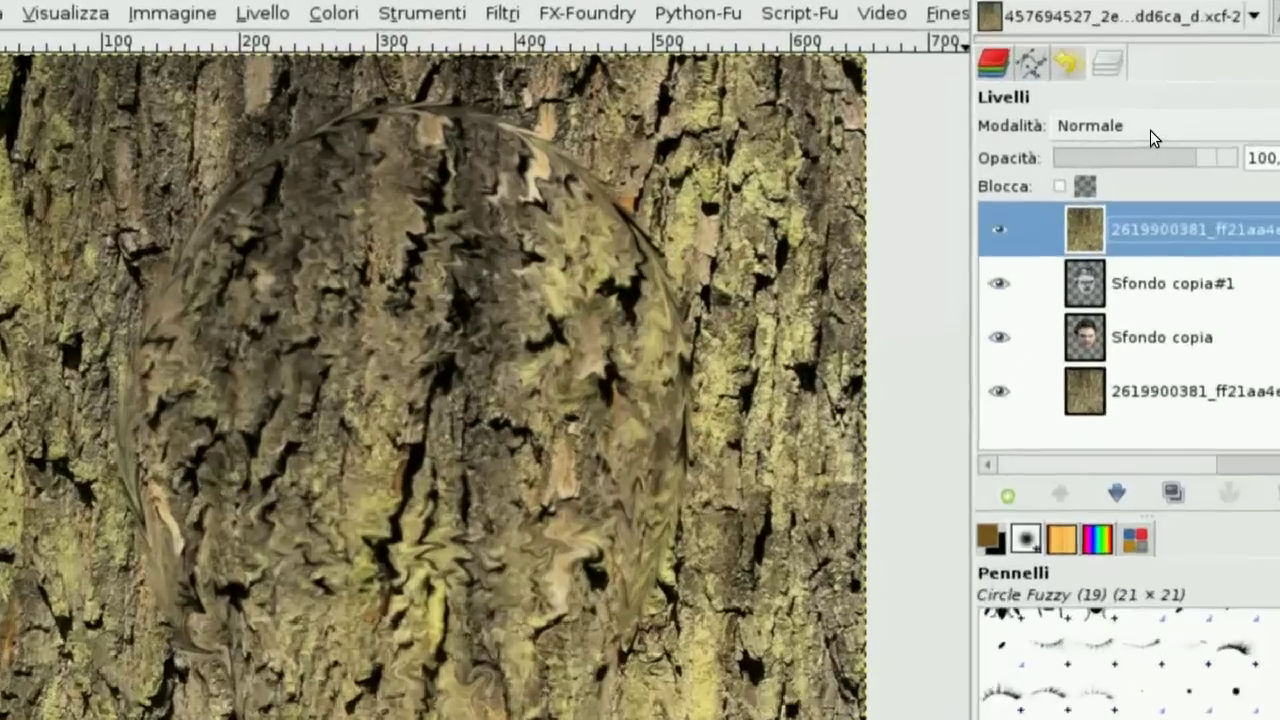
{"action": "left_click", "coordinate": [1150, 128]}
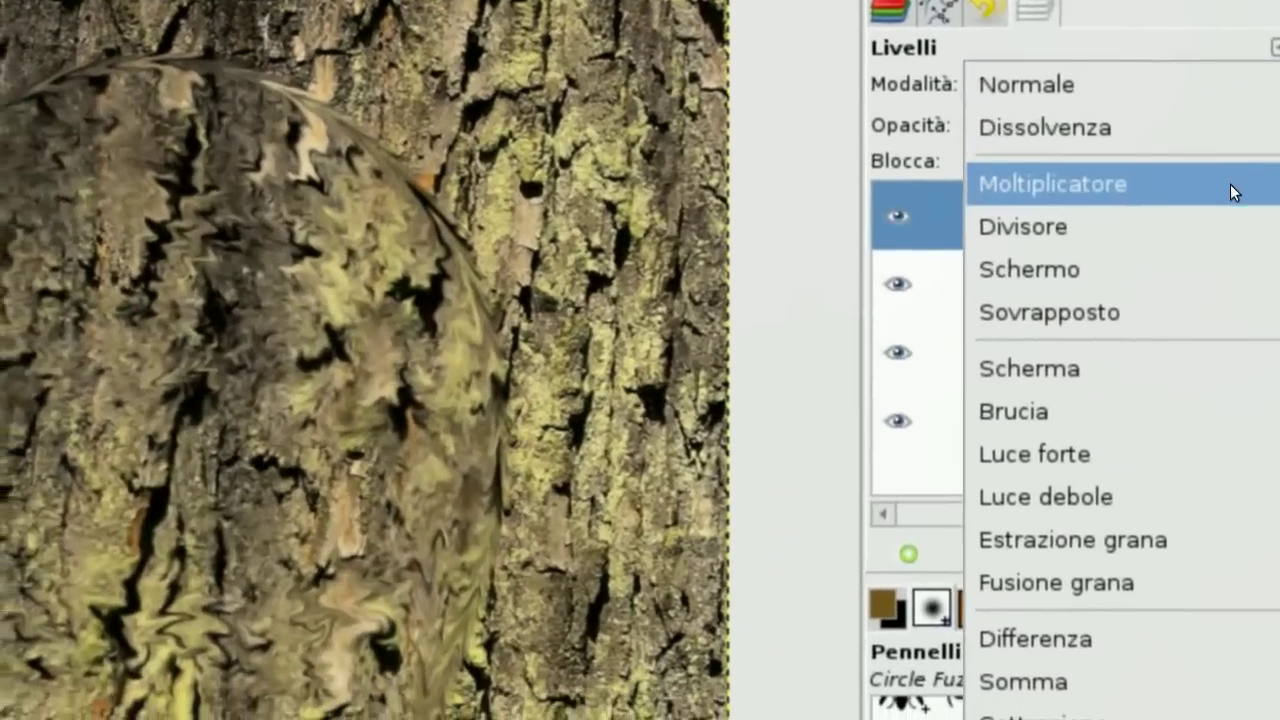
{"action": "left_click", "coordinate": [1230, 184]}
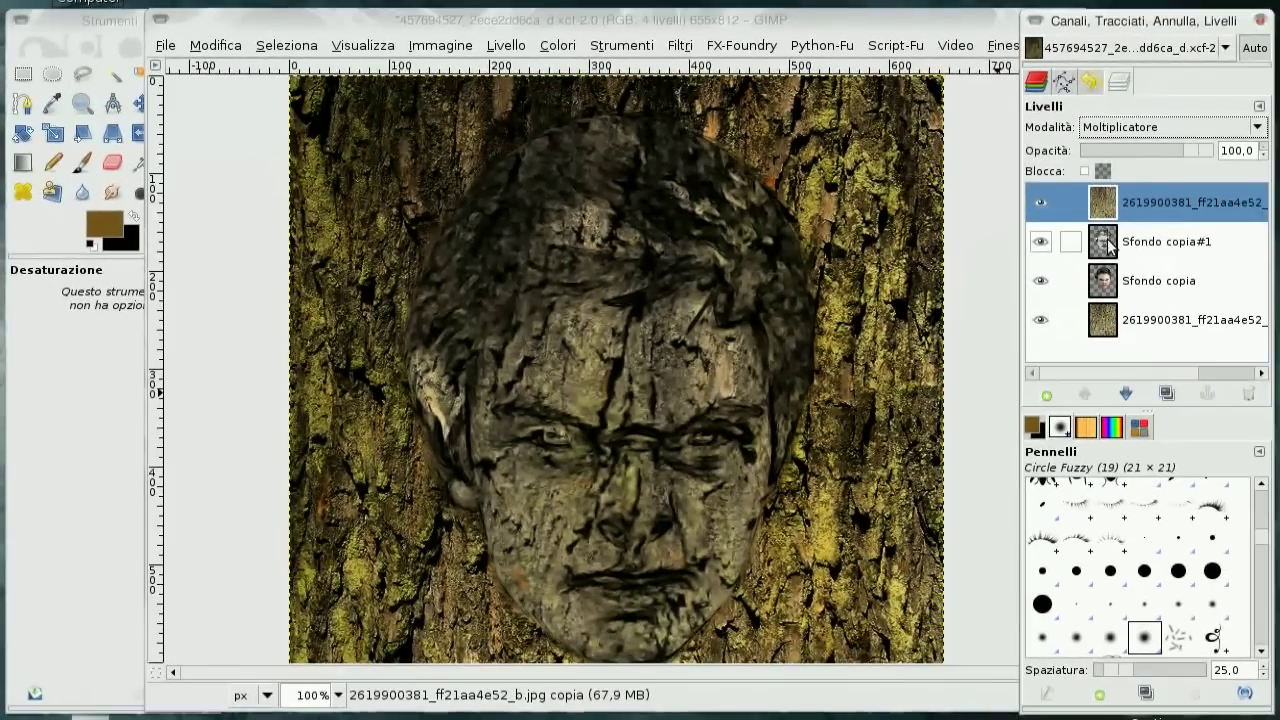
- Set the Sfondo copia#1 face layer to Fusione grana mode
{"action": "left_click", "coordinate": [1108, 246]}
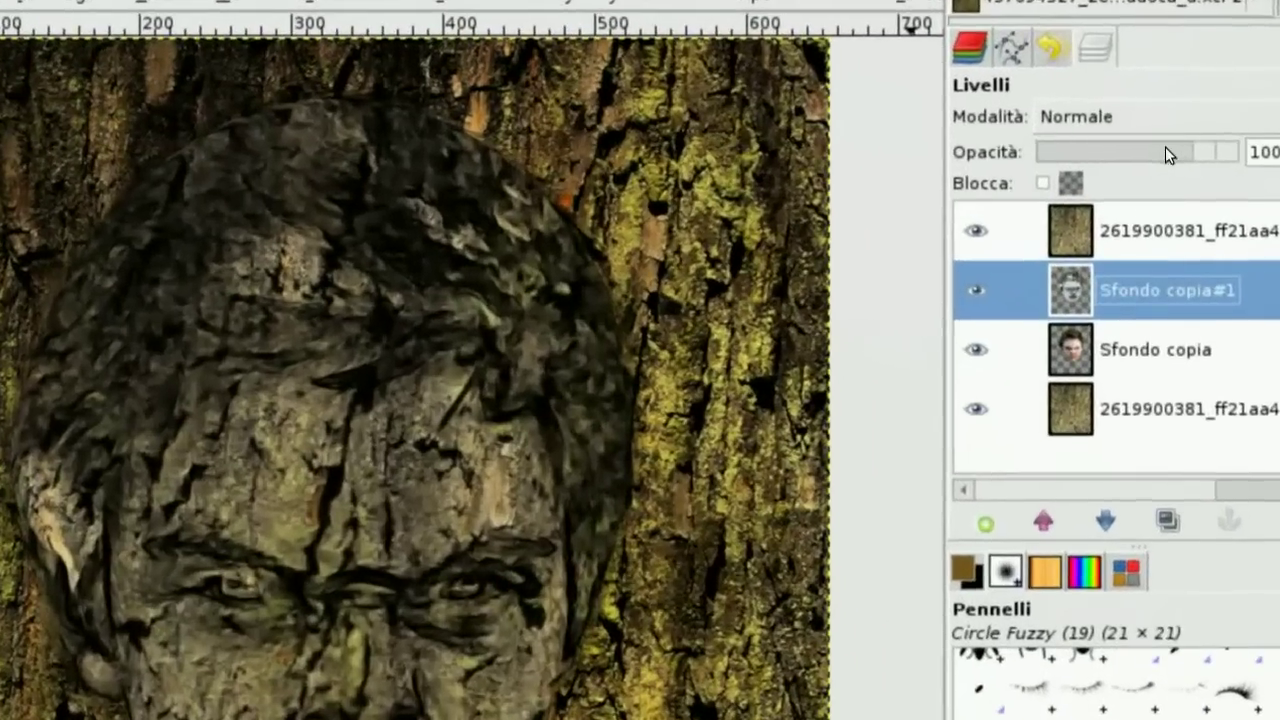
{"action": "left_click", "coordinate": [1177, 130]}
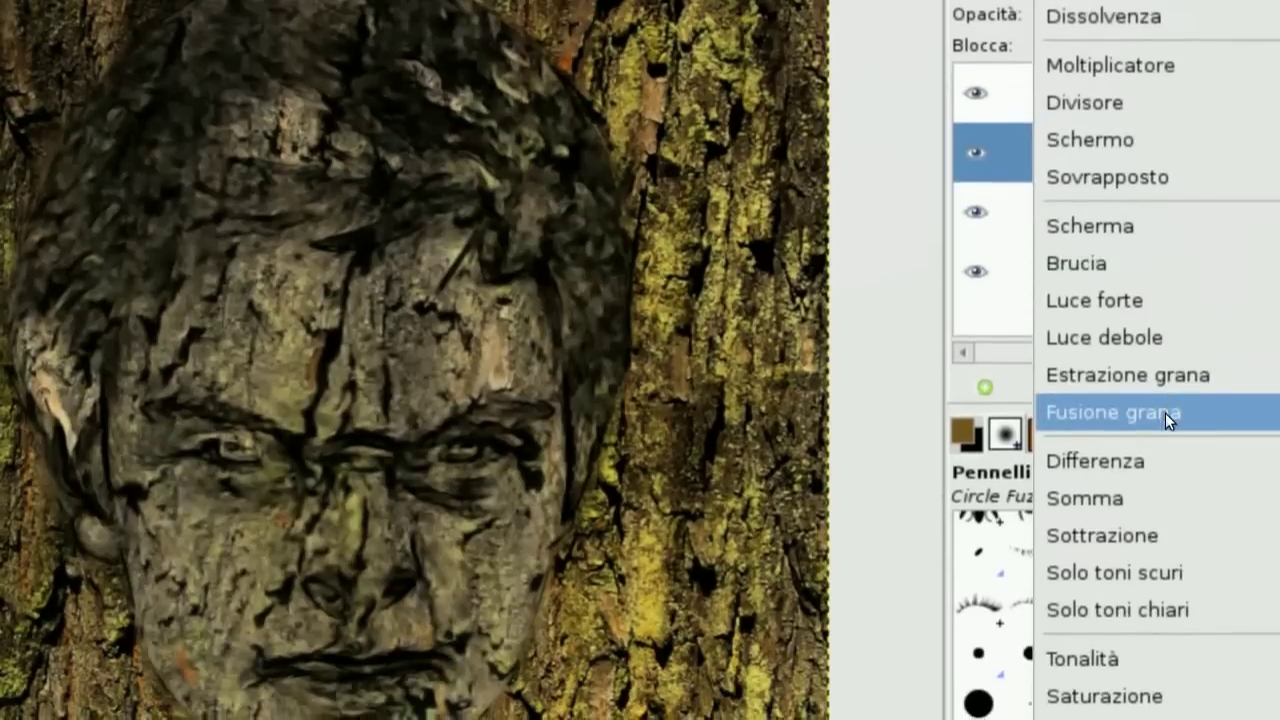
{"action": "left_click", "coordinate": [1165, 413]}
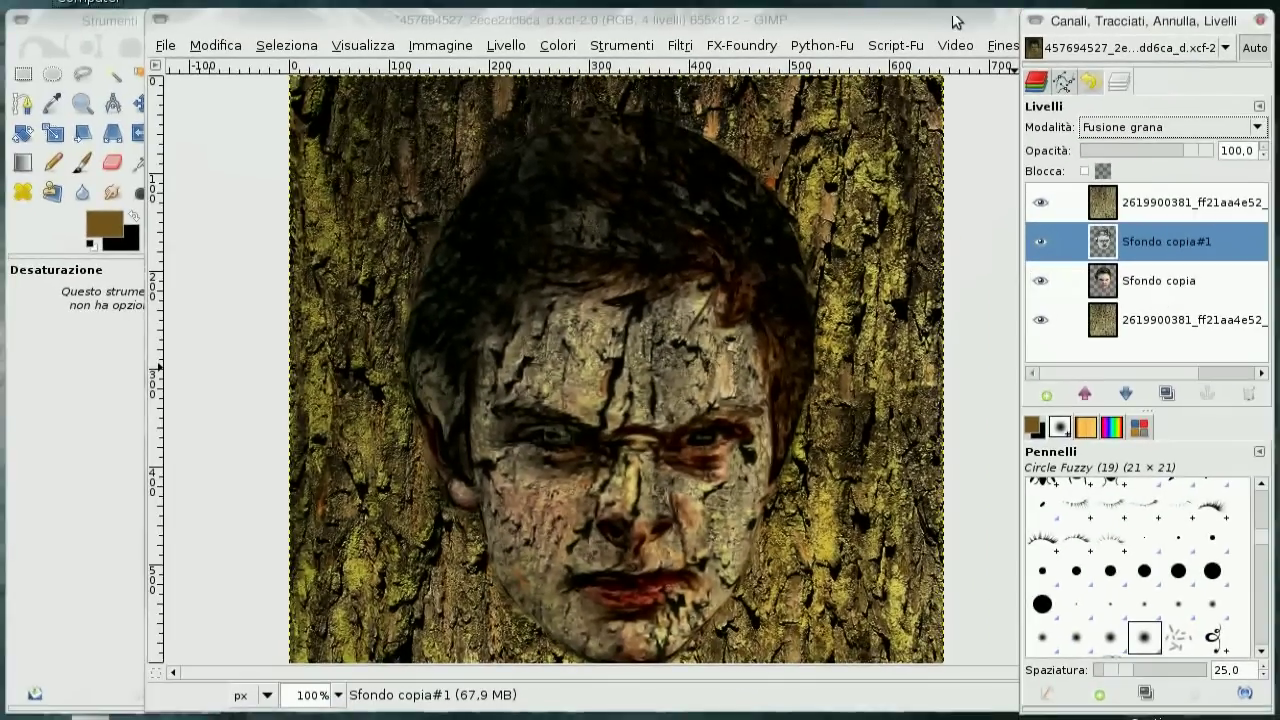
- Desaturate the Sfondo copia layer by lightness and set its mode to Sovrapposto
{"action": "left_click", "coordinate": [1115, 287]}
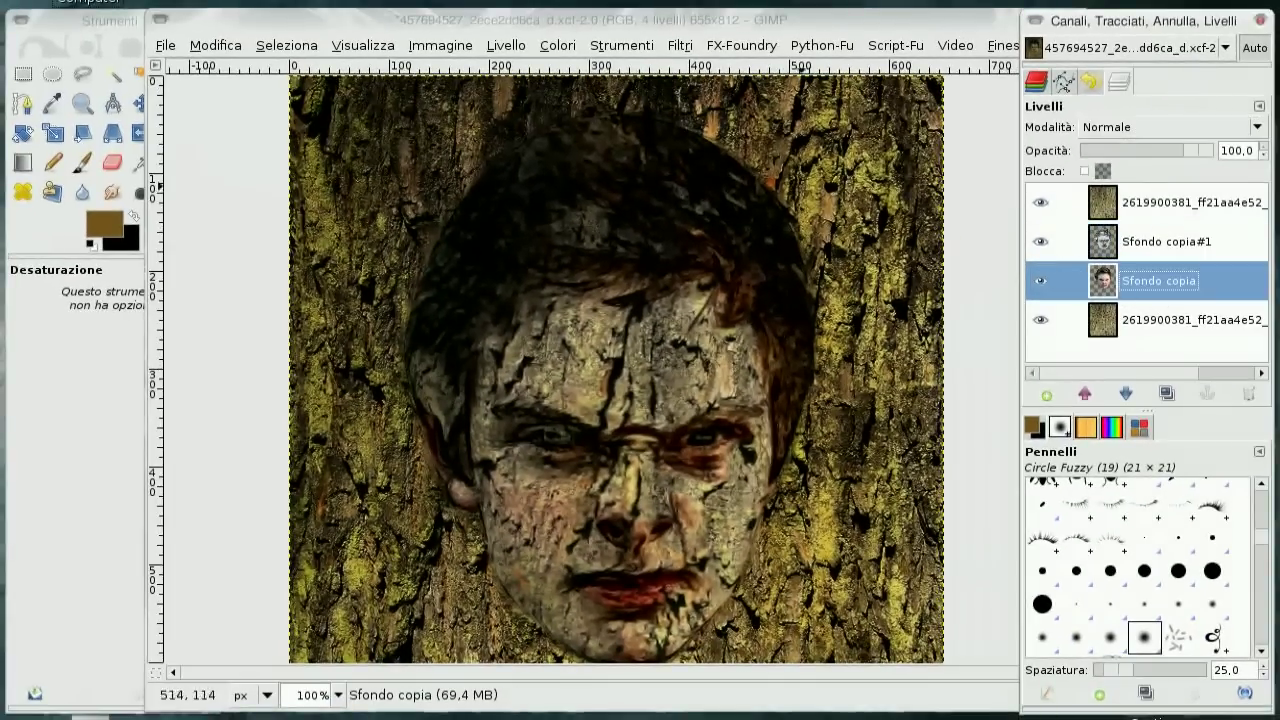
{"action": "left_click", "coordinate": [560, 46]}
{"action": "left_click", "coordinate": [575, 233]}
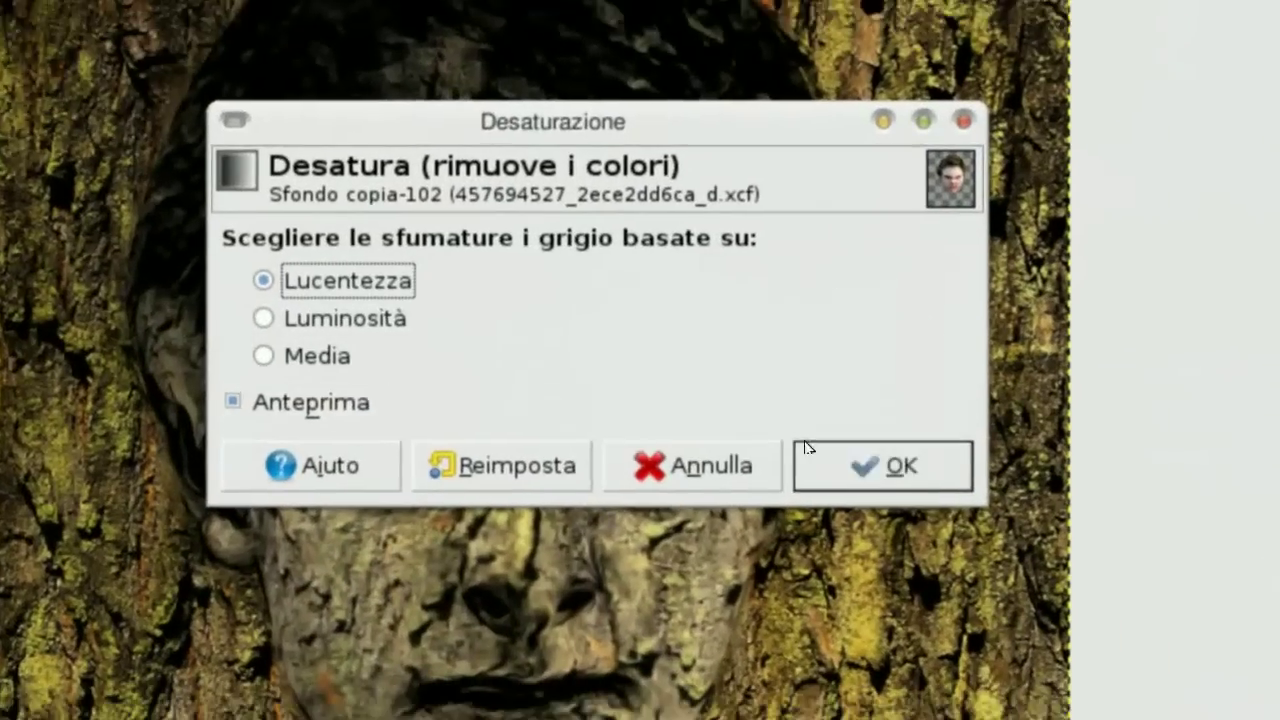
{"action": "left_click", "coordinate": [822, 449]}
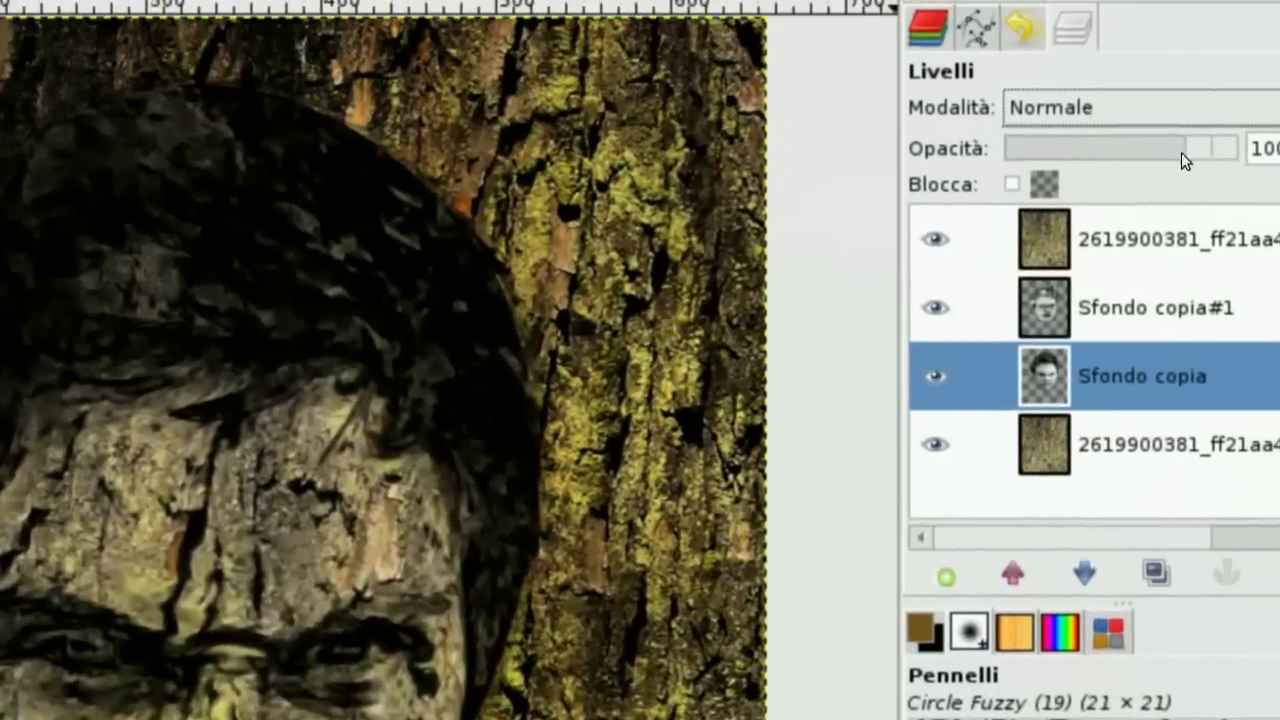
{"action": "left_click", "coordinate": [1178, 127]}
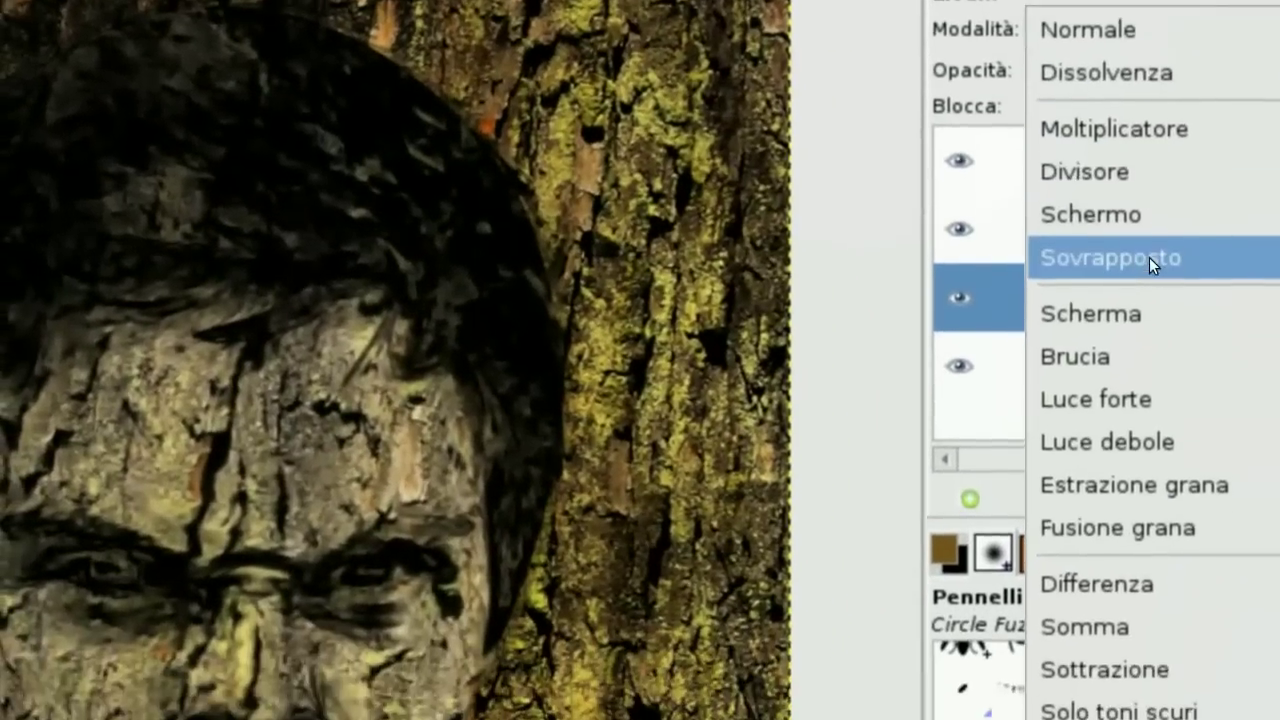
{"action": "left_click", "coordinate": [1068, 260]}
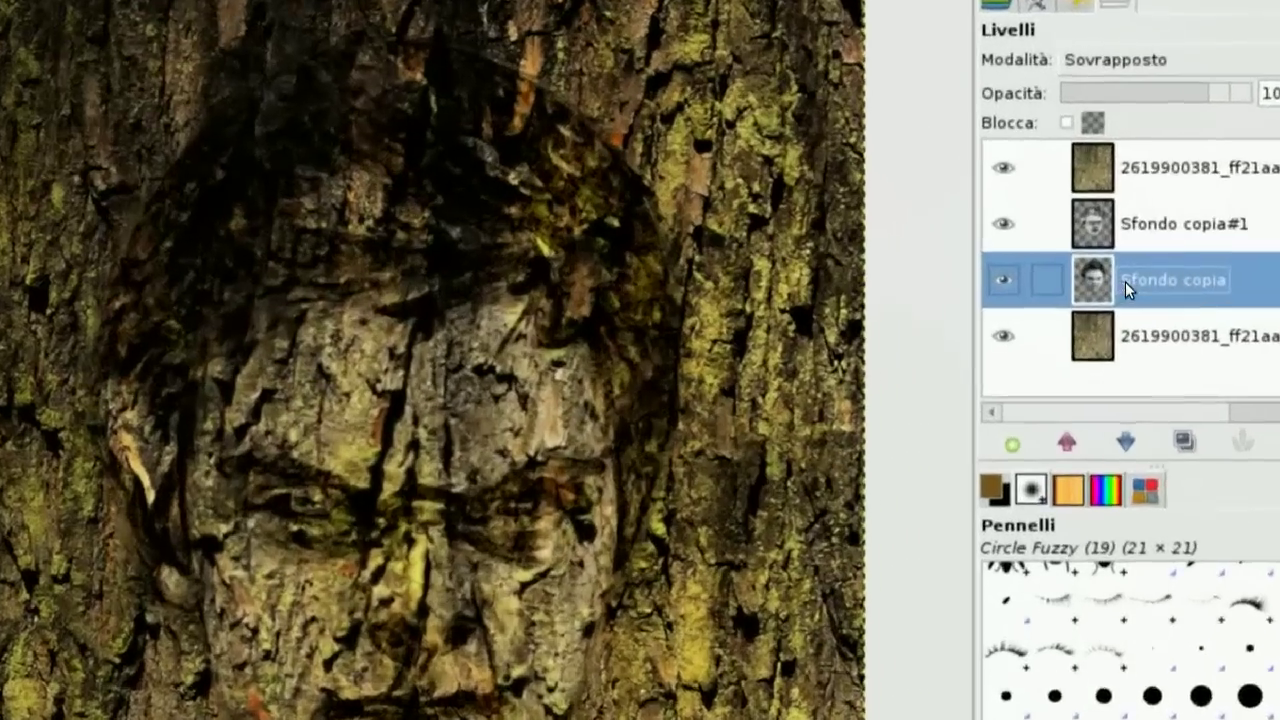
- Convert Sfondo copia's alpha to a selection and grow it by 60 pixels
{"action": "right_click", "coordinate": [1145, 285]}
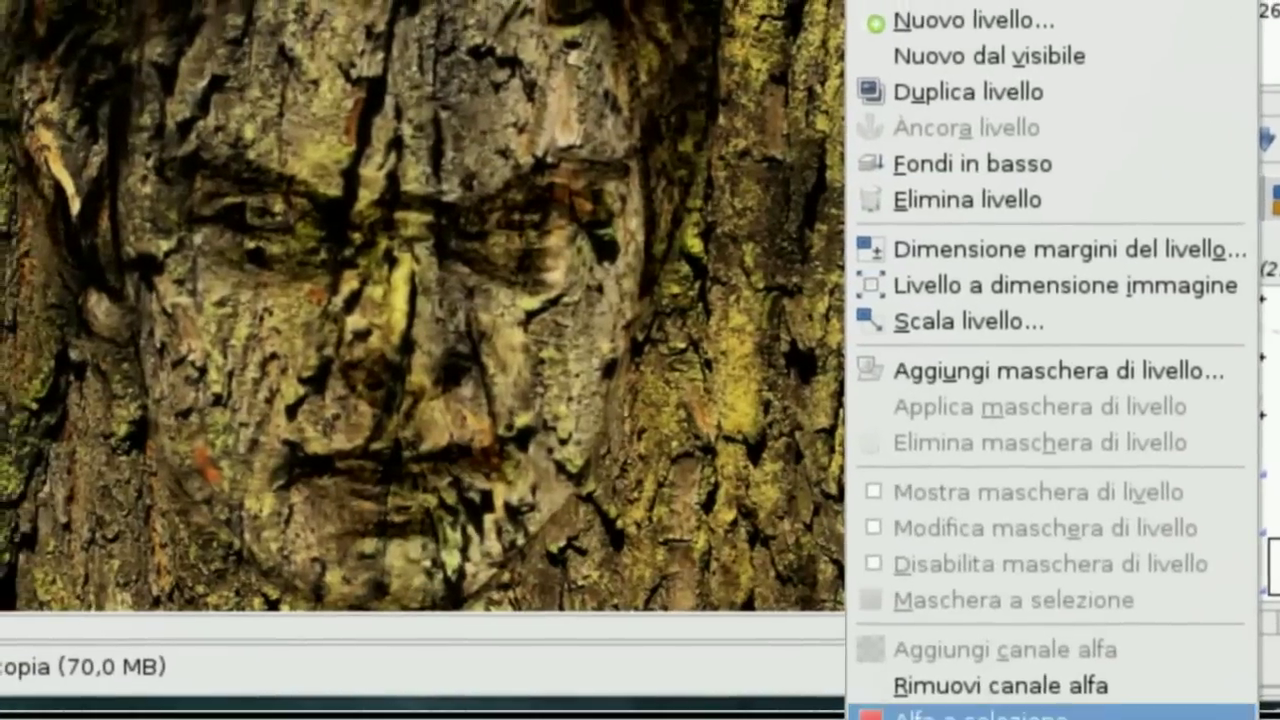
{"action": "left_click", "coordinate": [1000, 715]}
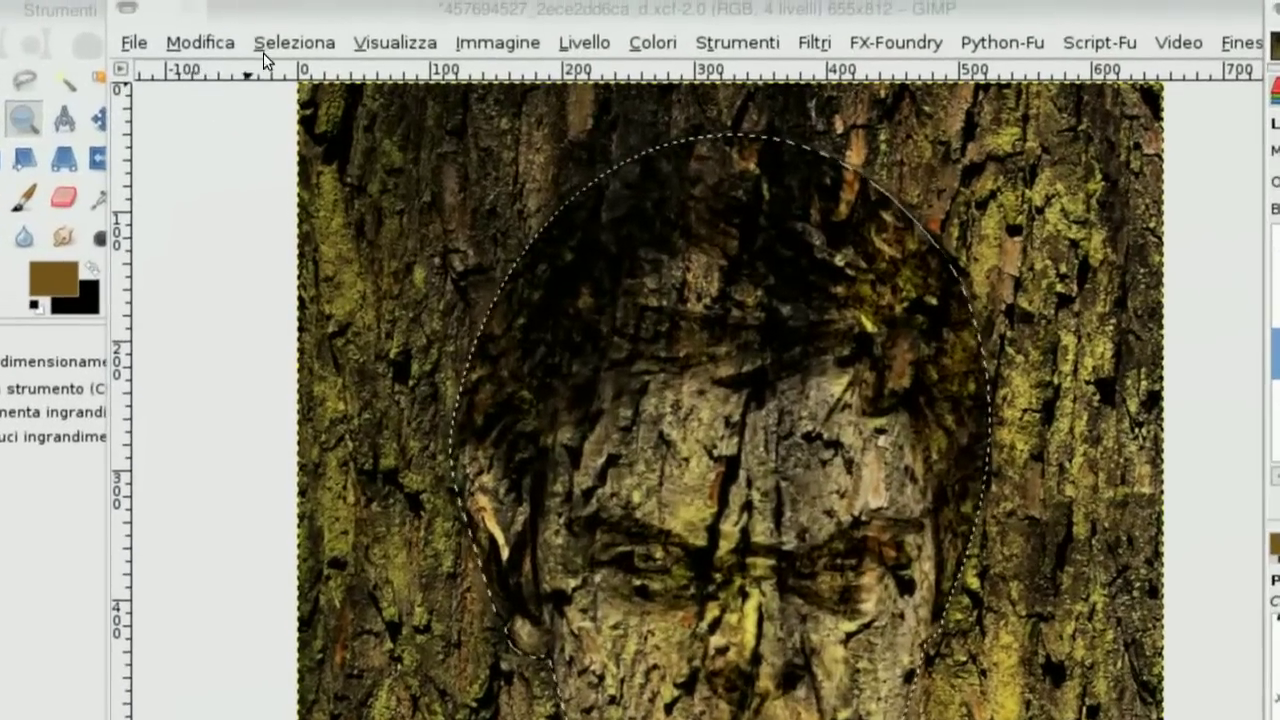
{"action": "left_click", "coordinate": [271, 44]}
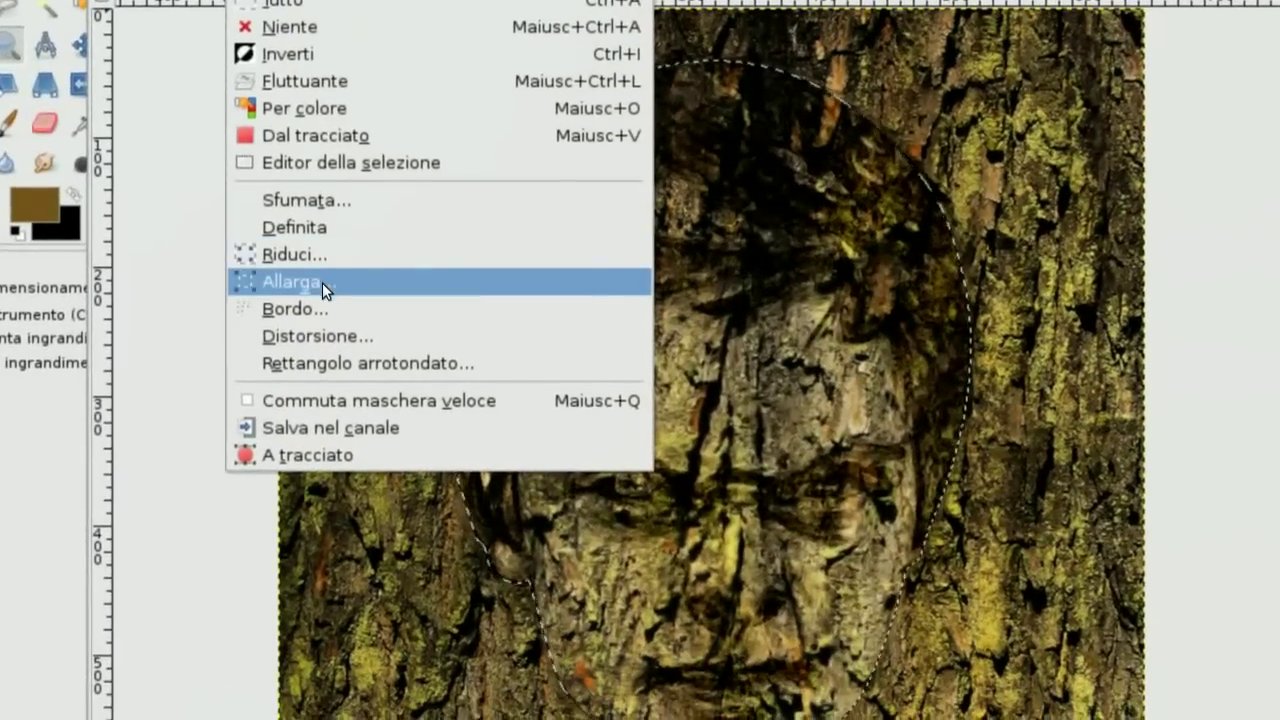
{"action": "left_click", "coordinate": [330, 359]}
{"action": "type", "text": "6"}
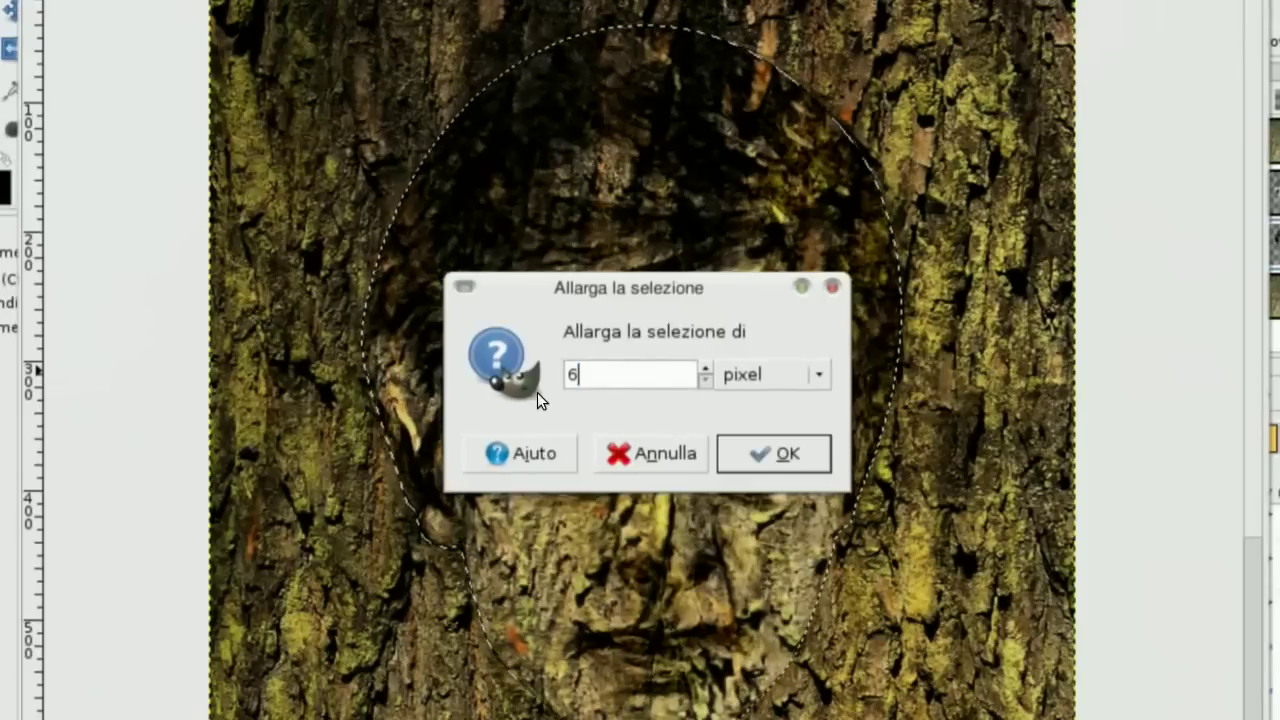
{"action": "type", "text": "0"}
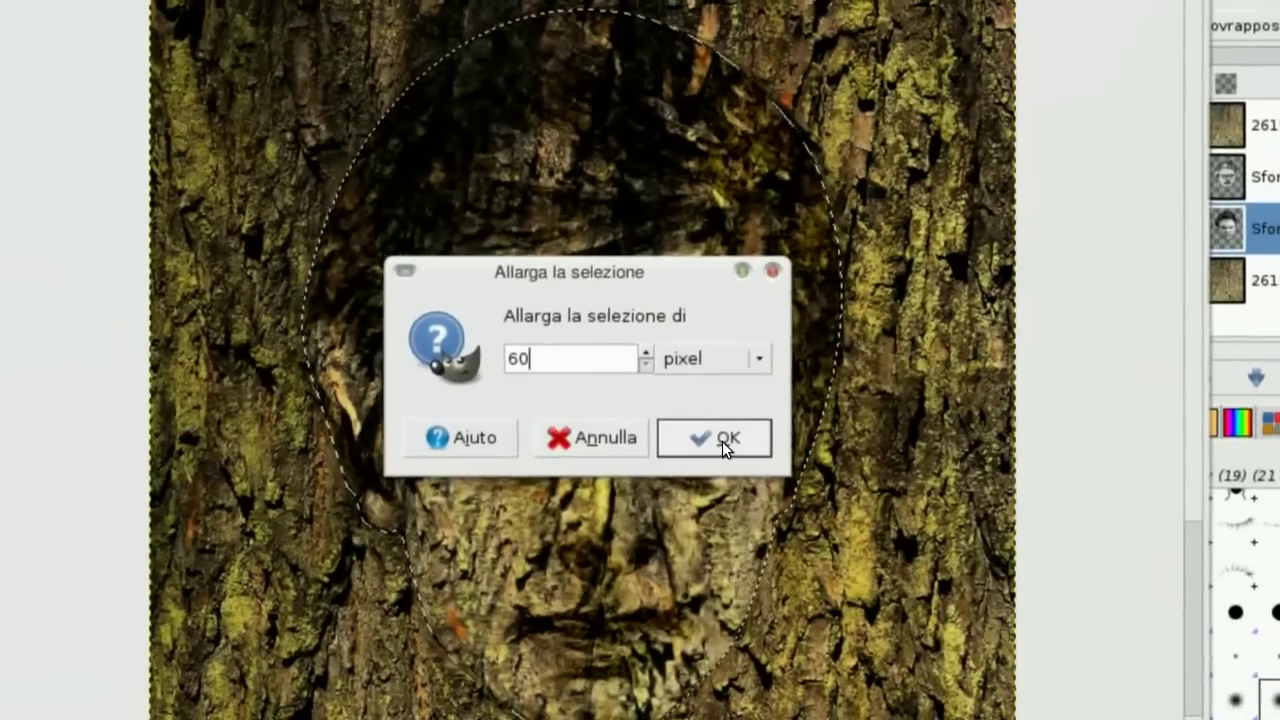
{"action": "left_click", "coordinate": [773, 453]}
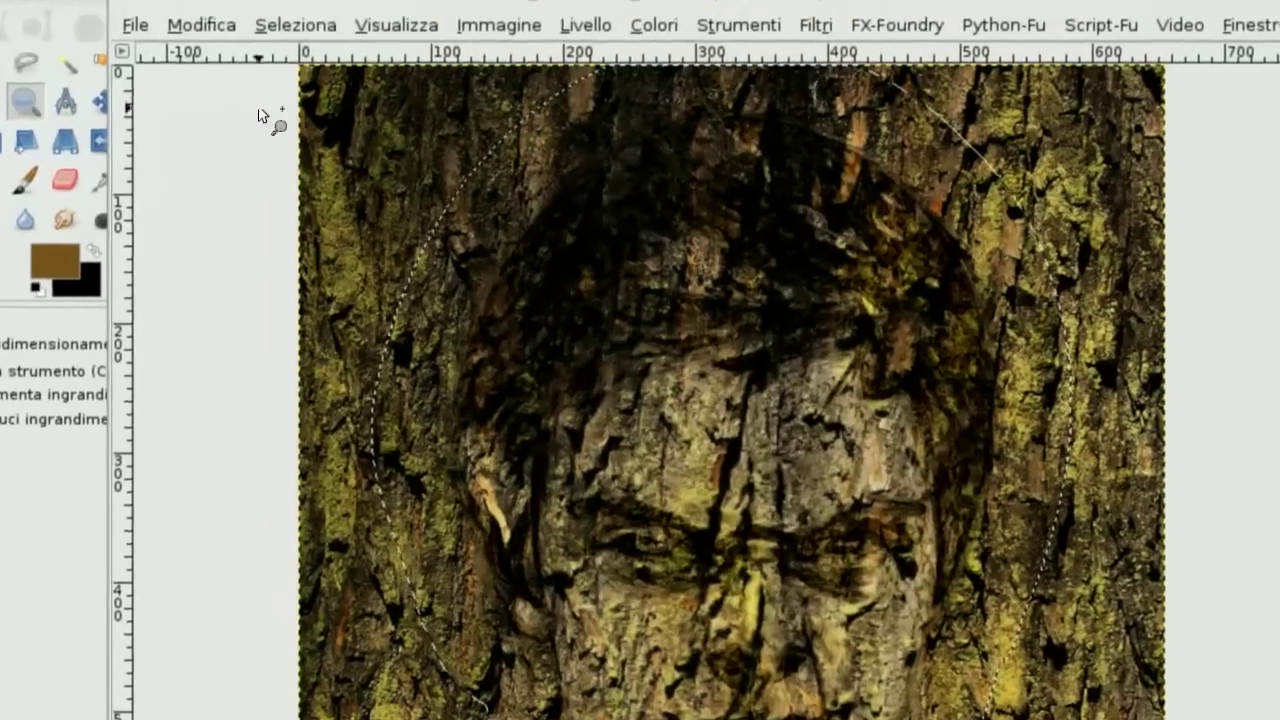
{"action": "left_click", "coordinate": [295, 25]}
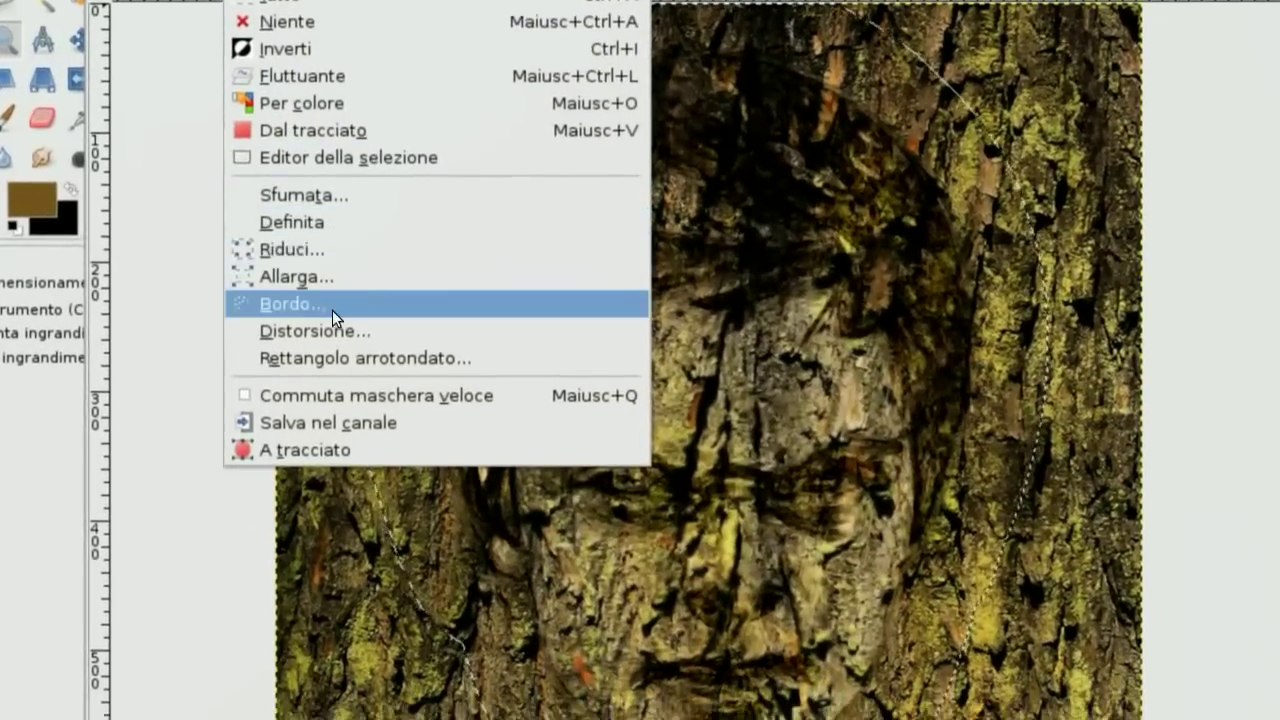
- Distort the selection edge with granularity 12, then zoom out to show the whole image
{"action": "left_click", "coordinate": [318, 345]}
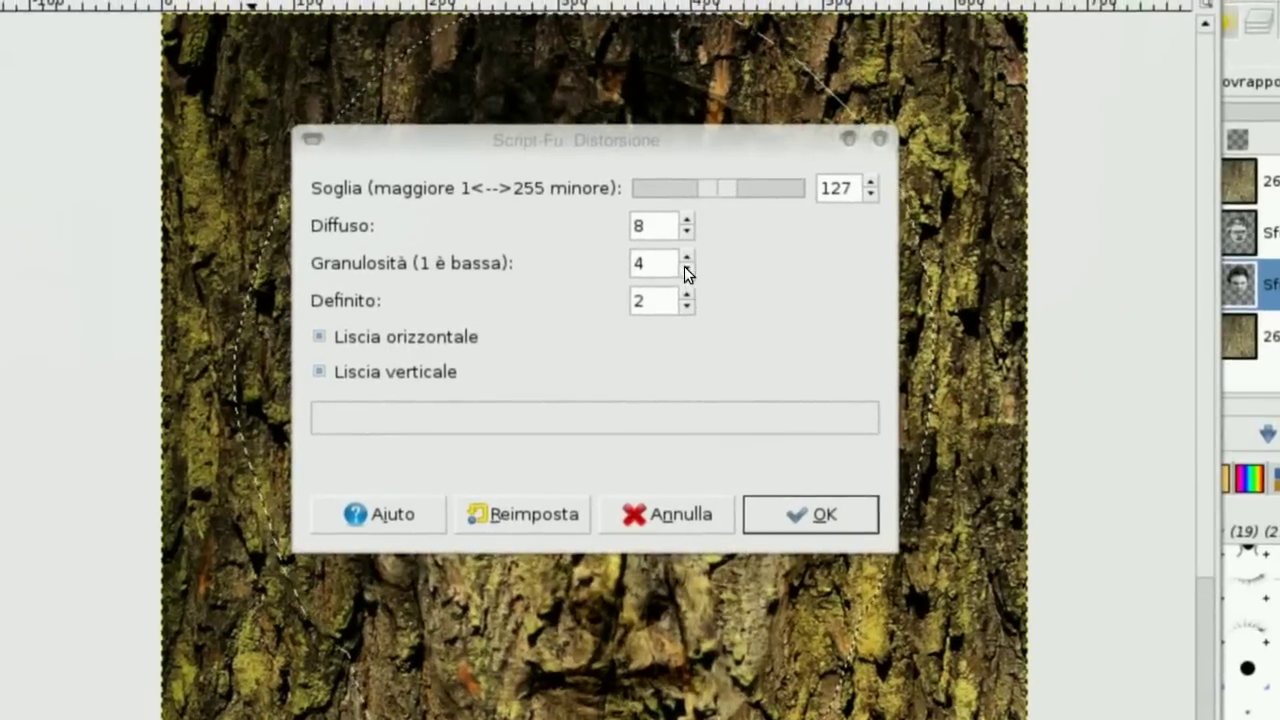
{"action": "left_click", "coordinate": [686, 257]}
{"action": "left_click", "coordinate": [686, 257]}
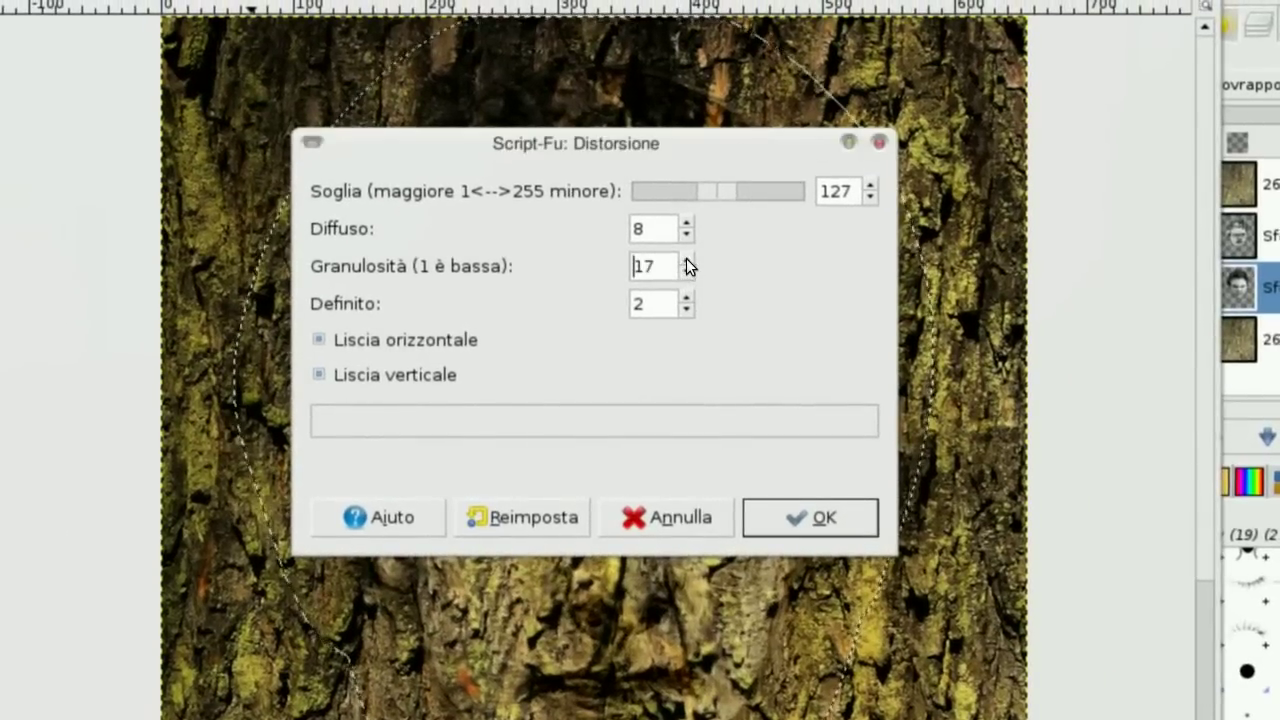
{"action": "left_click", "coordinate": [686, 270]}
{"action": "left_click", "coordinate": [686, 270]}
{"action": "left_click", "coordinate": [686, 268]}
{"action": "left_click", "coordinate": [686, 268]}
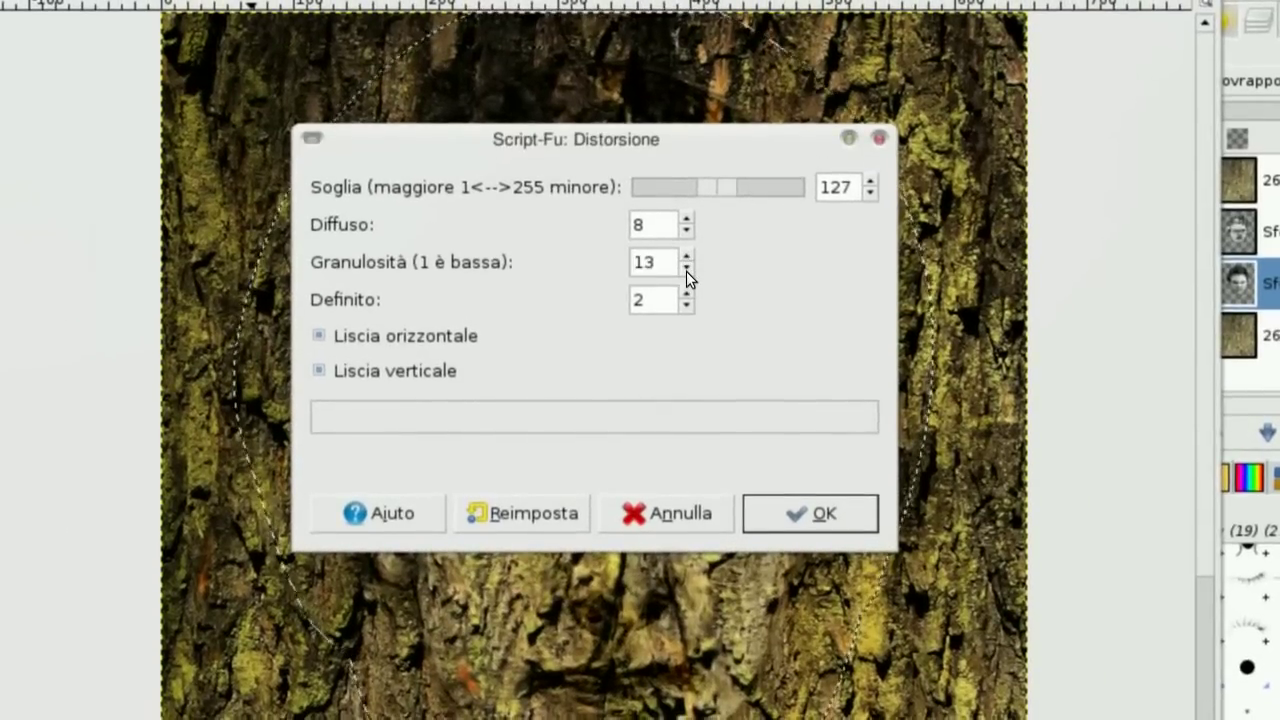
{"action": "left_click", "coordinate": [686, 268]}
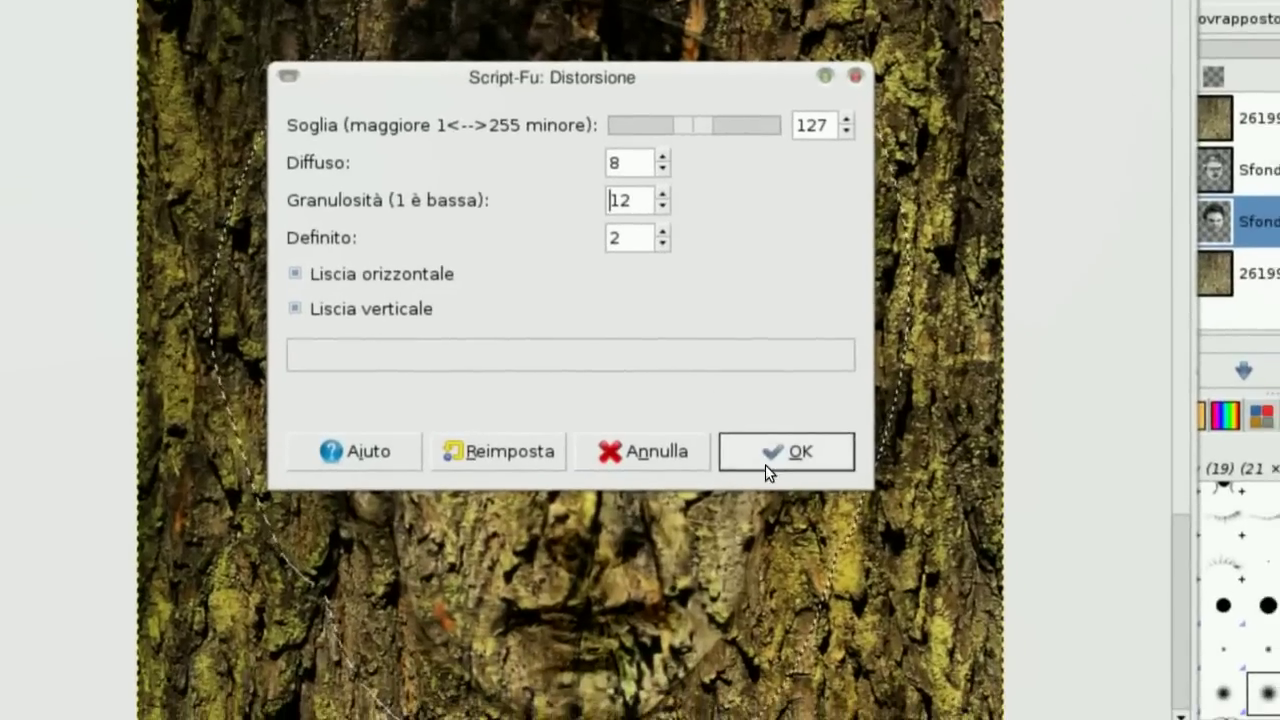
{"action": "left_click", "coordinate": [790, 512]}
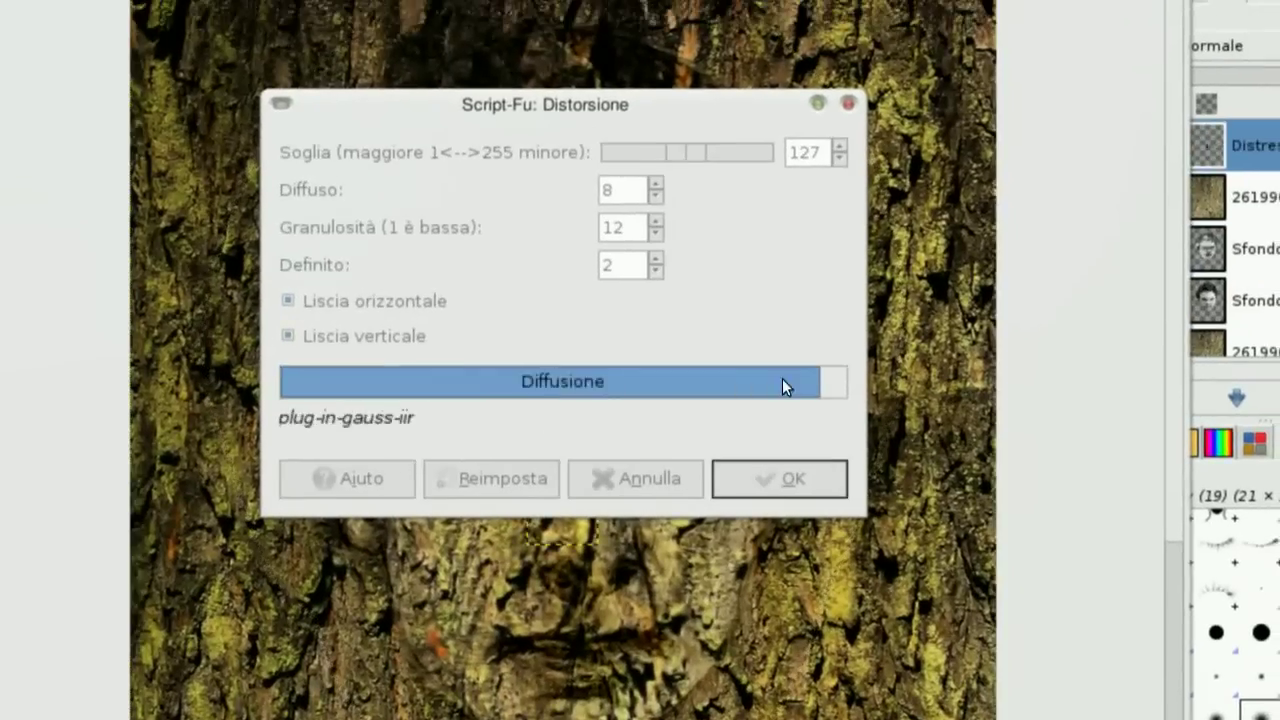
{"action": "scroll", "coordinate": [750, 312], "scroll_direction": "down", "scroll_amount": 3}
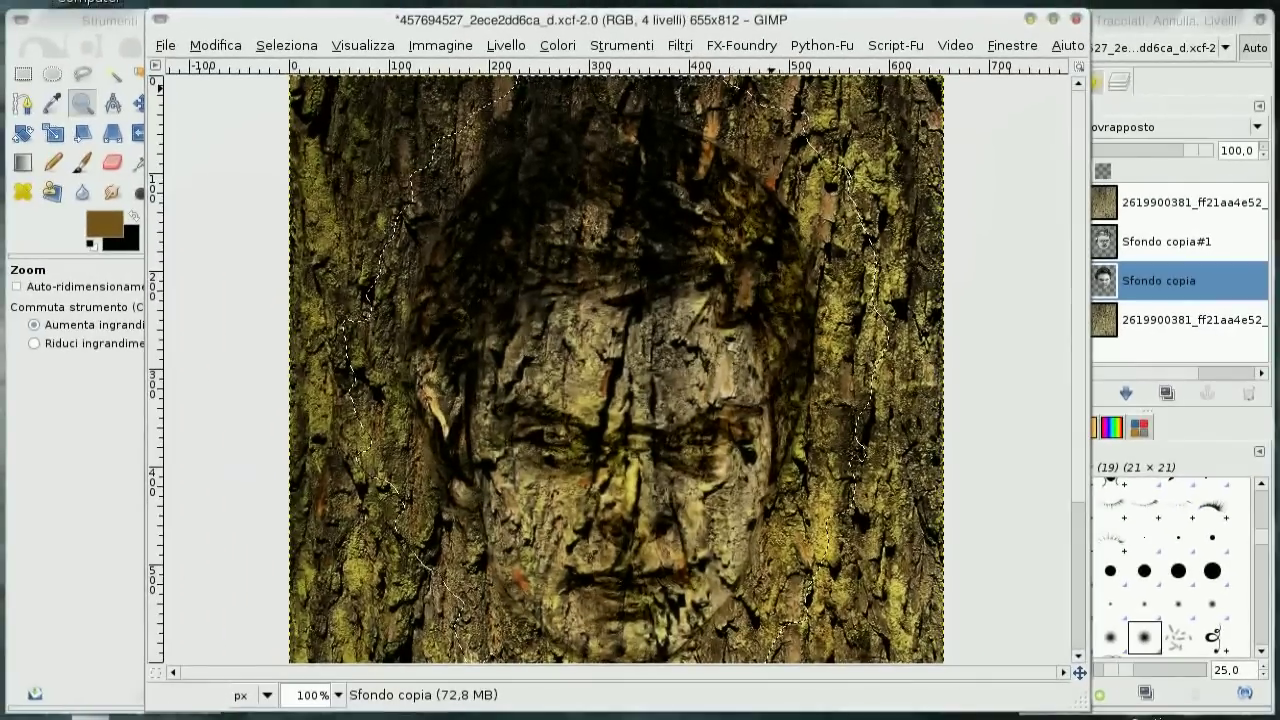
{"action": "left_click", "coordinate": [715, 205], "text": "ctrl"}
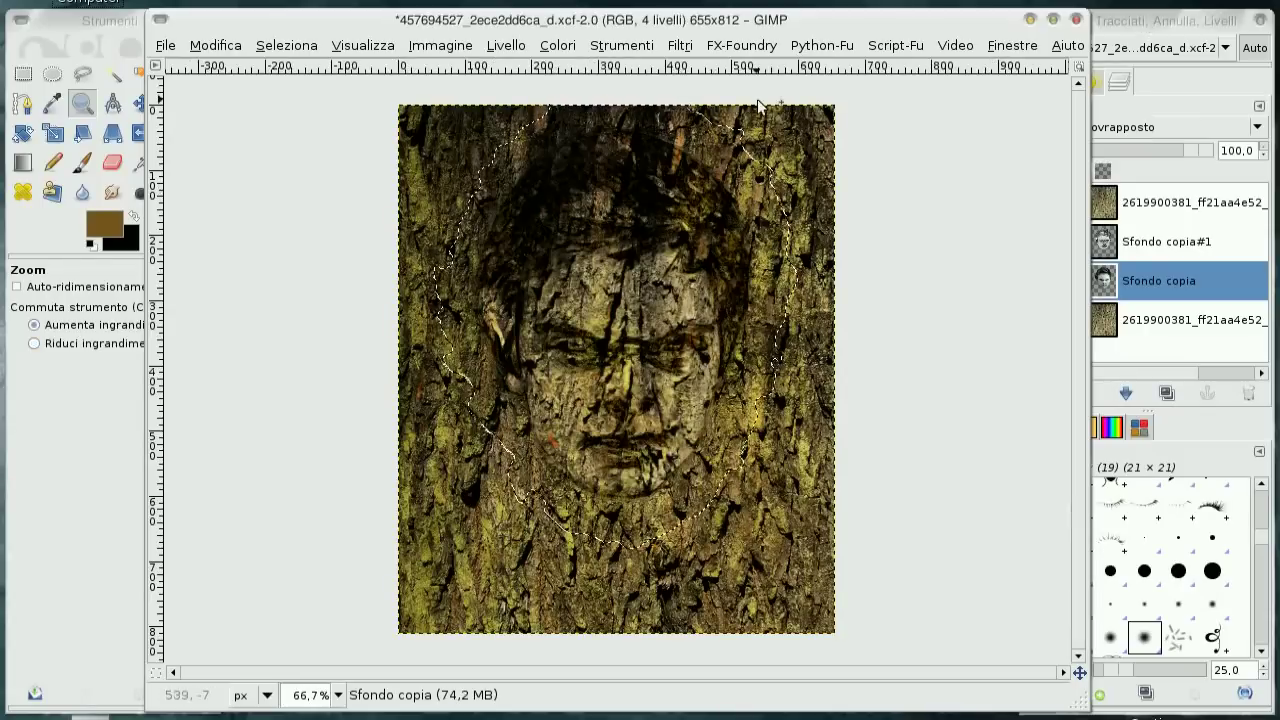
- Add a new layer named Nuovo livello
{"action": "left_click", "coordinate": [1172, 22]}
{"action": "left_click", "coordinate": [1047, 393]}
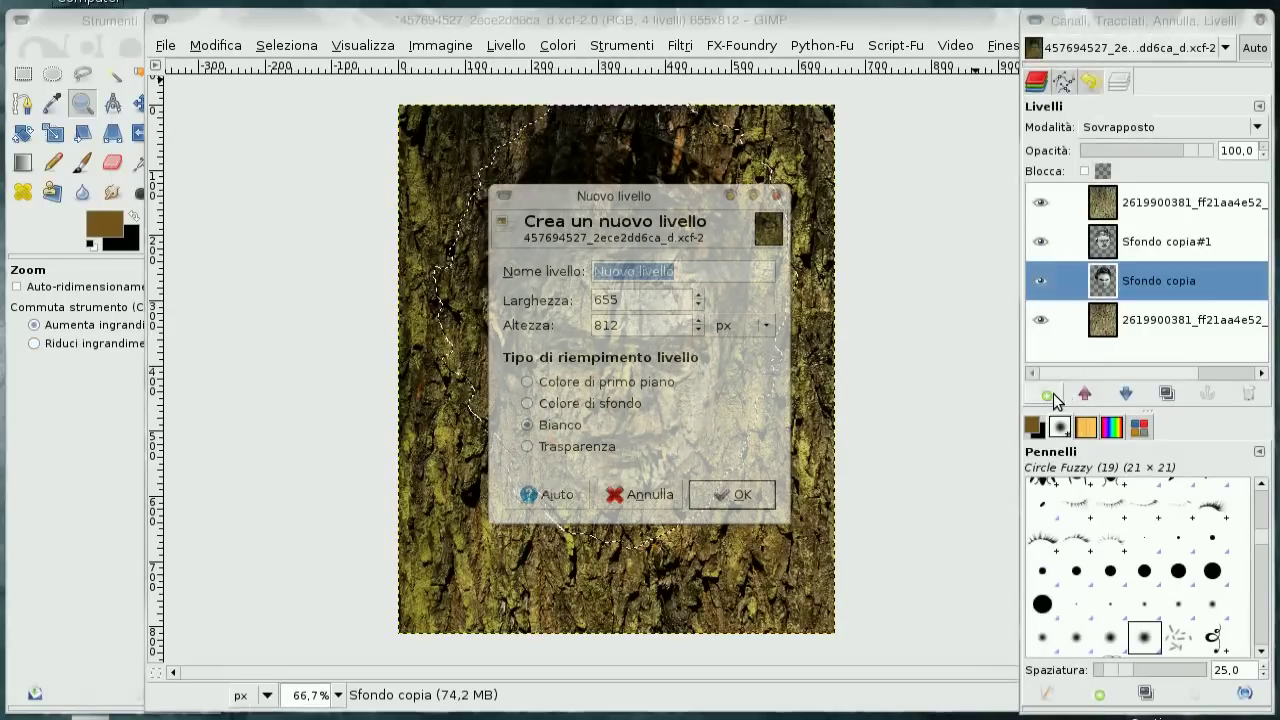
{"action": "left_click", "coordinate": [727, 497]}
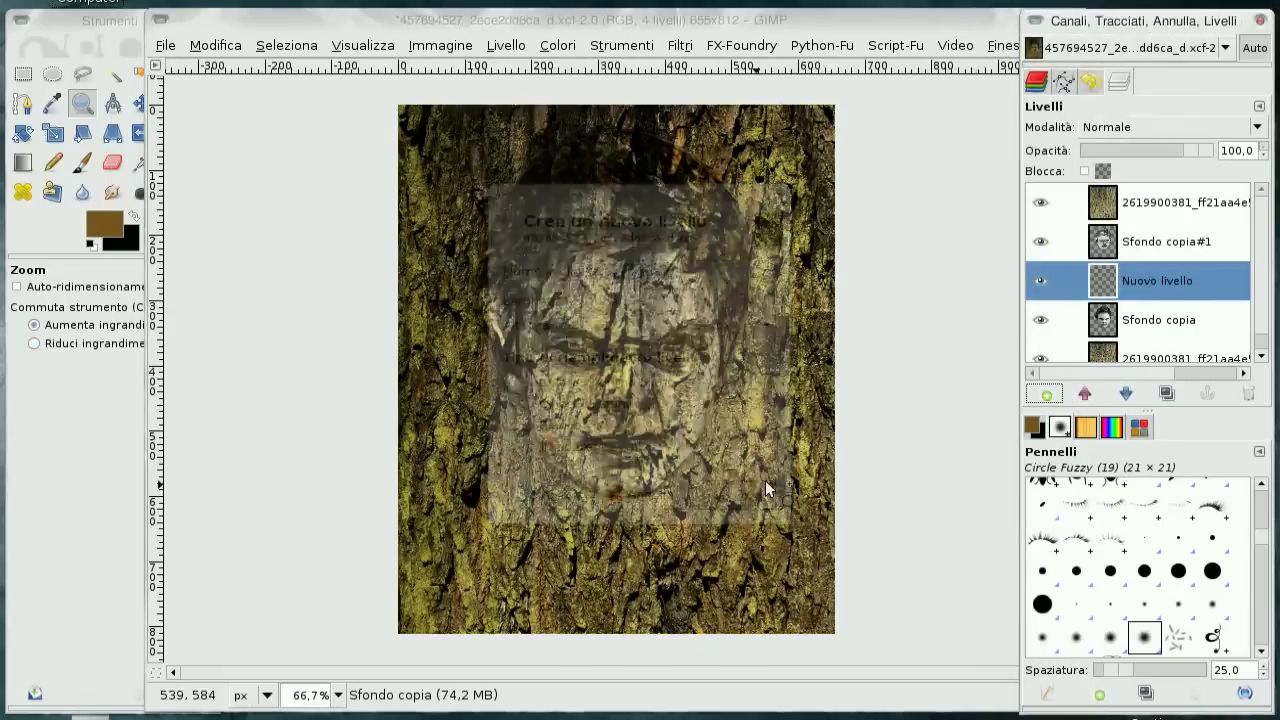
- Bucket-fill the whole selection with white and move the layer above Sfondo copia#1
{"action": "left_click", "coordinate": [58, 246]}
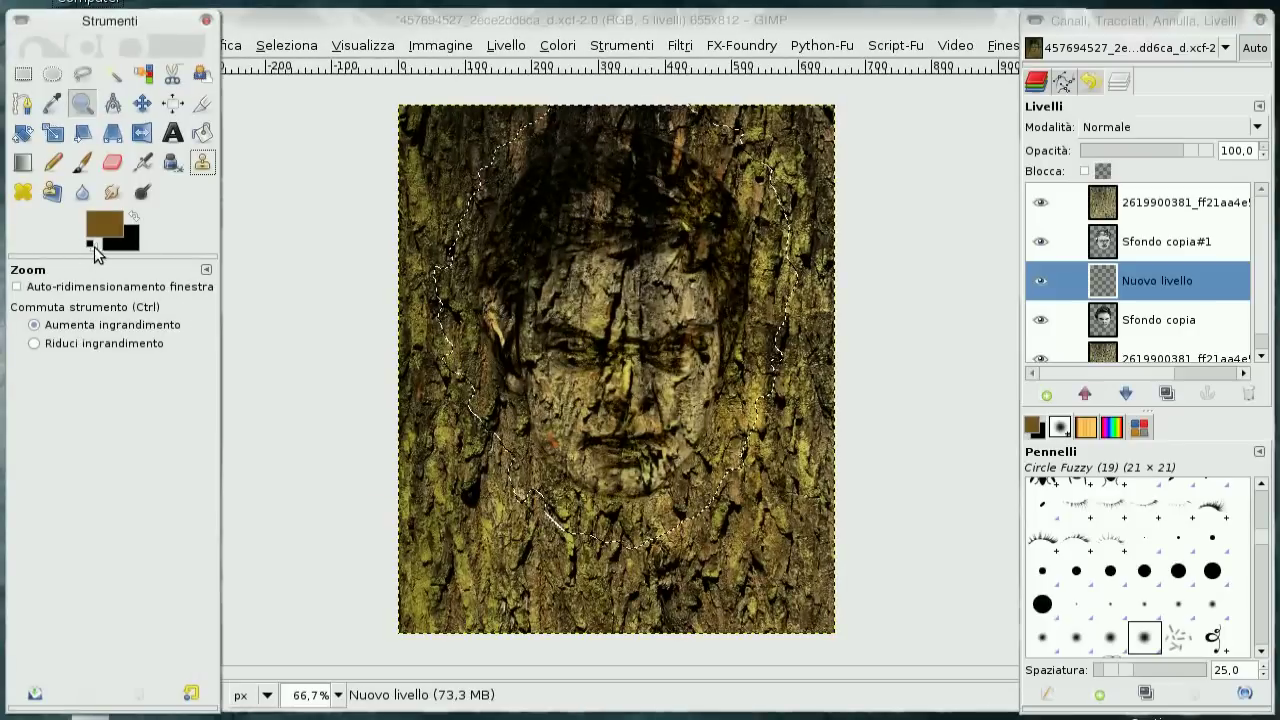
{"action": "left_click", "coordinate": [90, 243]}
{"action": "left_click", "coordinate": [134, 216]}
{"action": "left_click", "coordinate": [202, 132]}
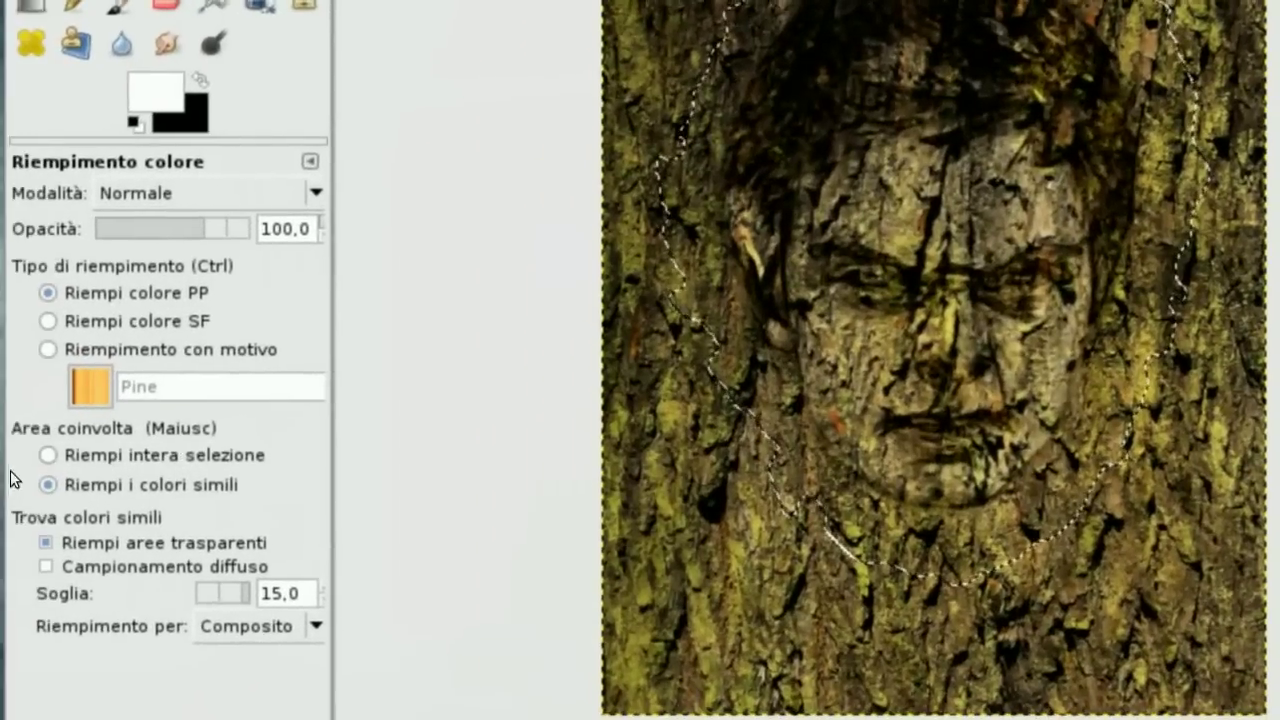
{"action": "left_click", "coordinate": [37, 462]}
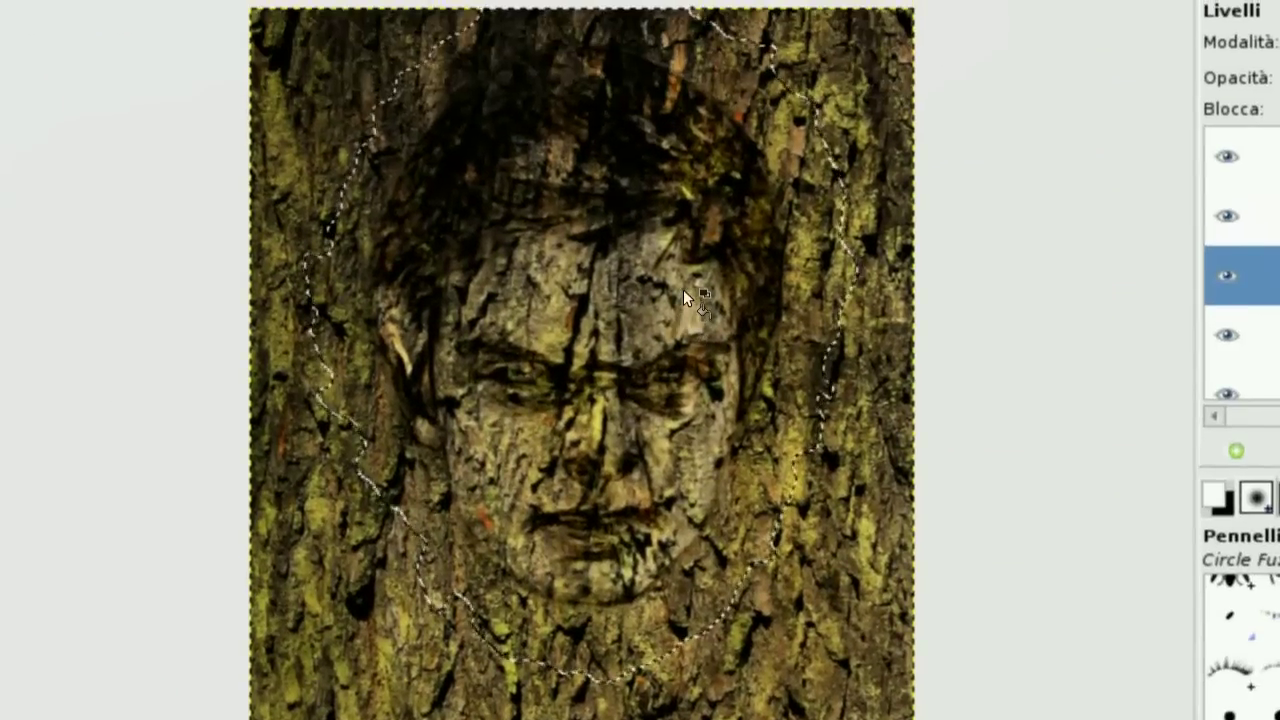
{"action": "left_click", "coordinate": [686, 298]}
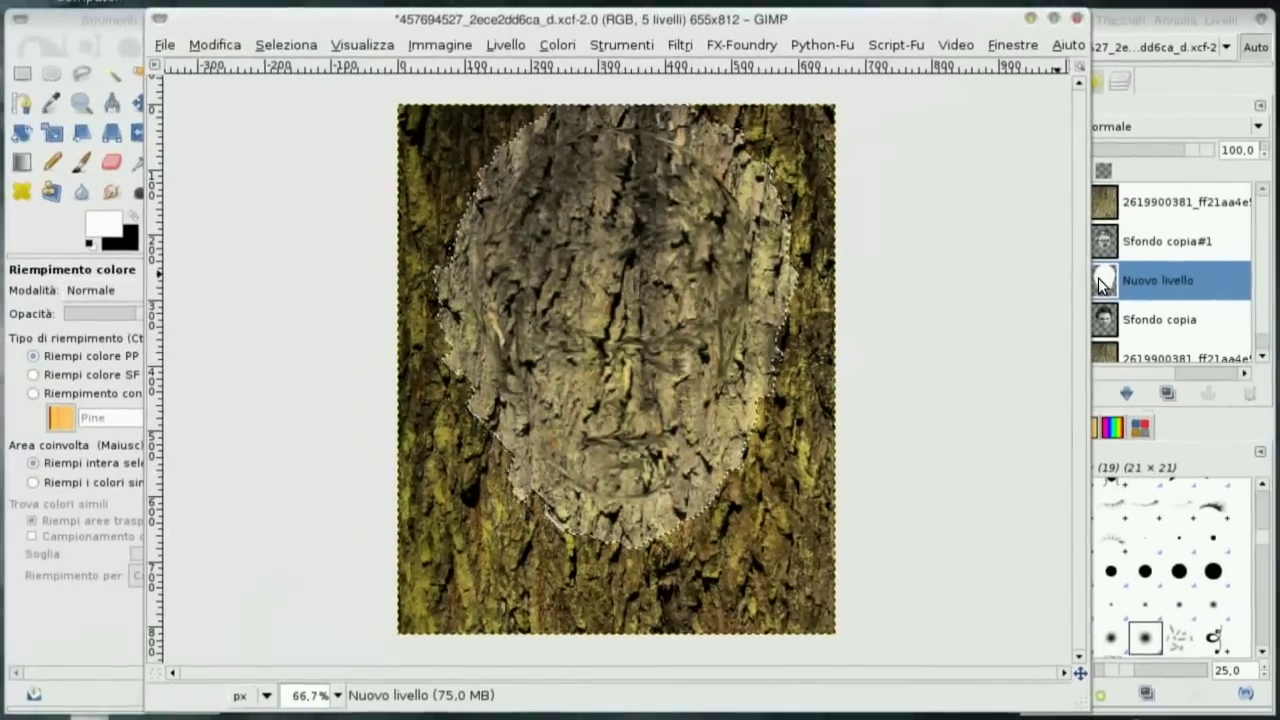
{"action": "double_click", "coordinate": [1145, 284]}
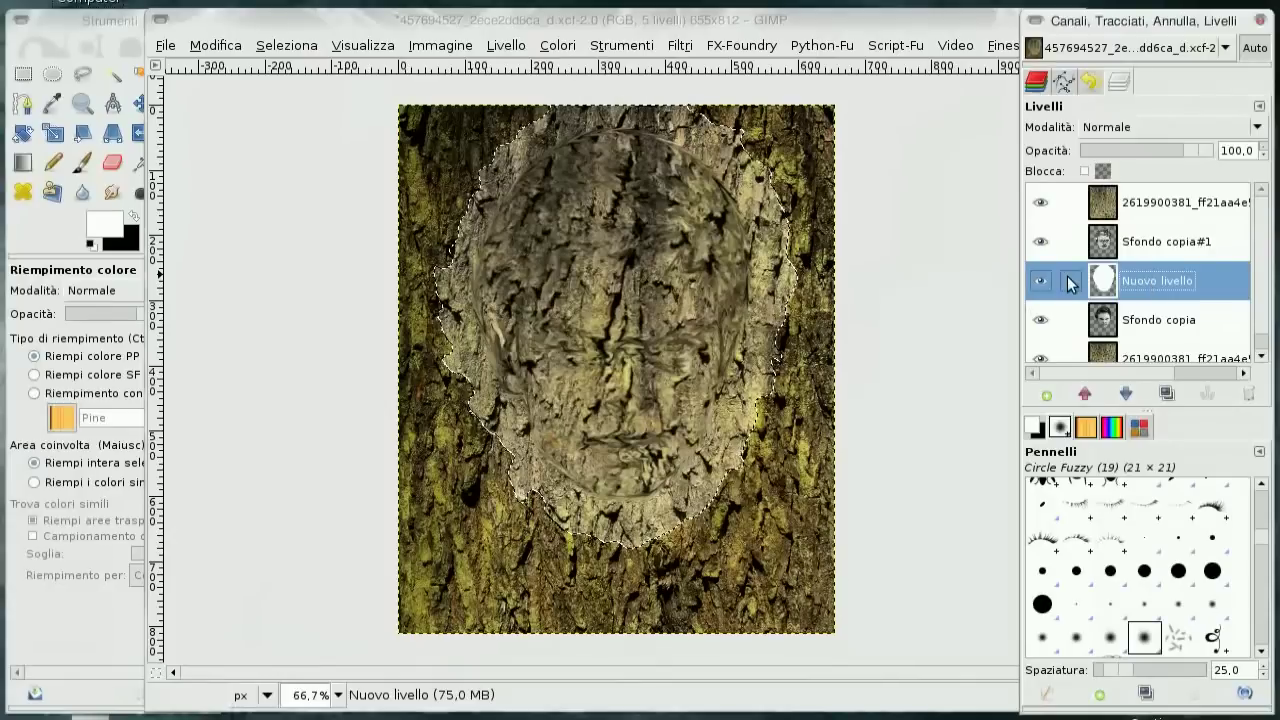
{"action": "left_click", "coordinate": [1086, 394]}
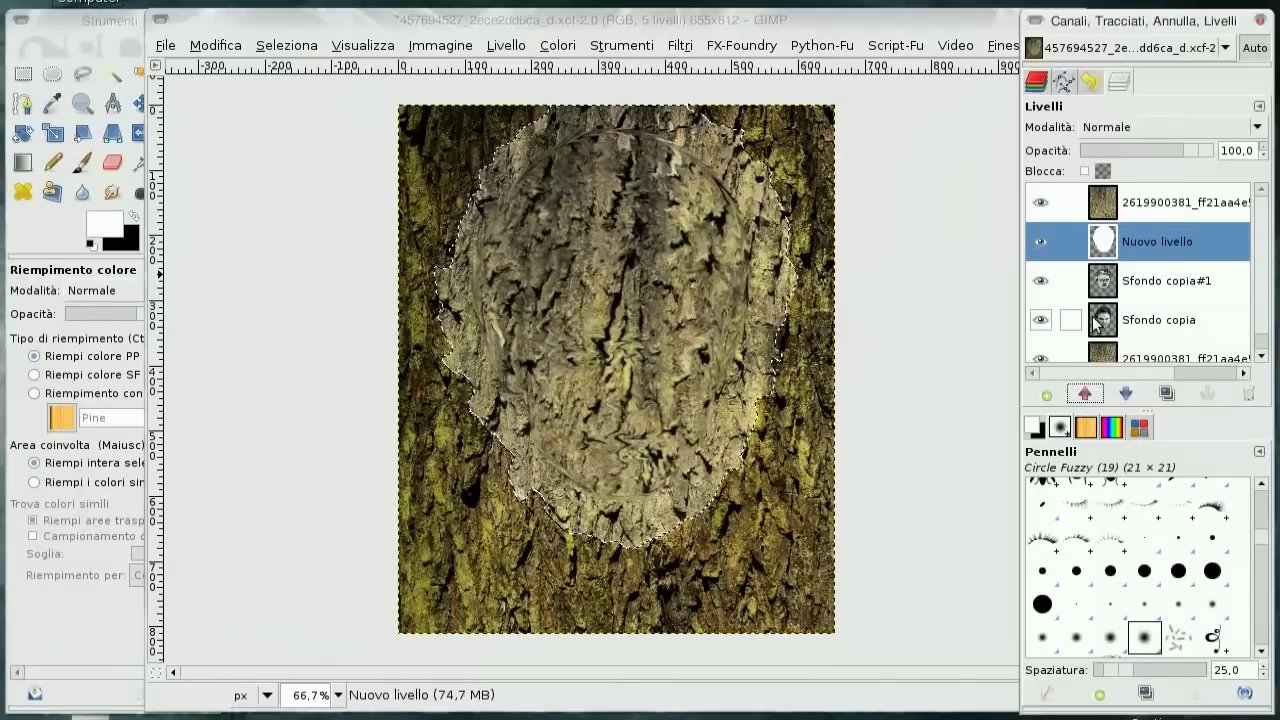
- Add a Bianco (full opacity) layer mask to Nuovo livello and keep it active
{"action": "right_click", "coordinate": [1106, 245]}
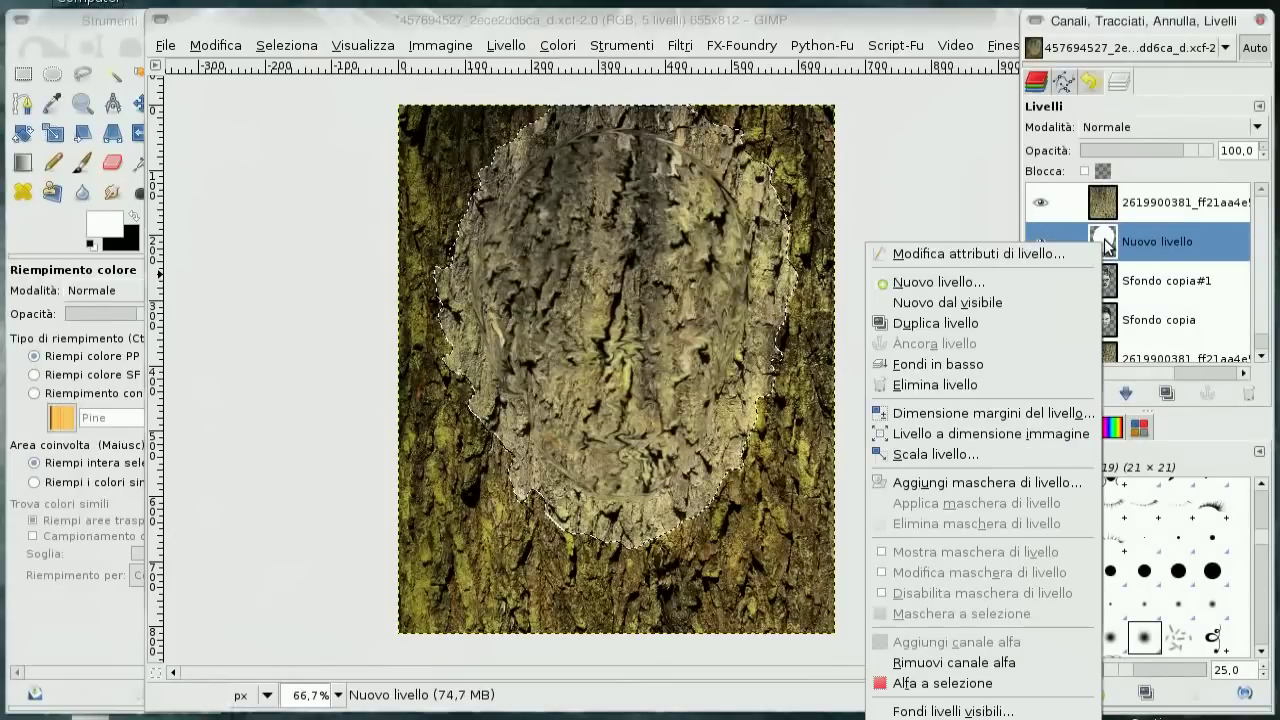
{"action": "left_click", "coordinate": [993, 484]}
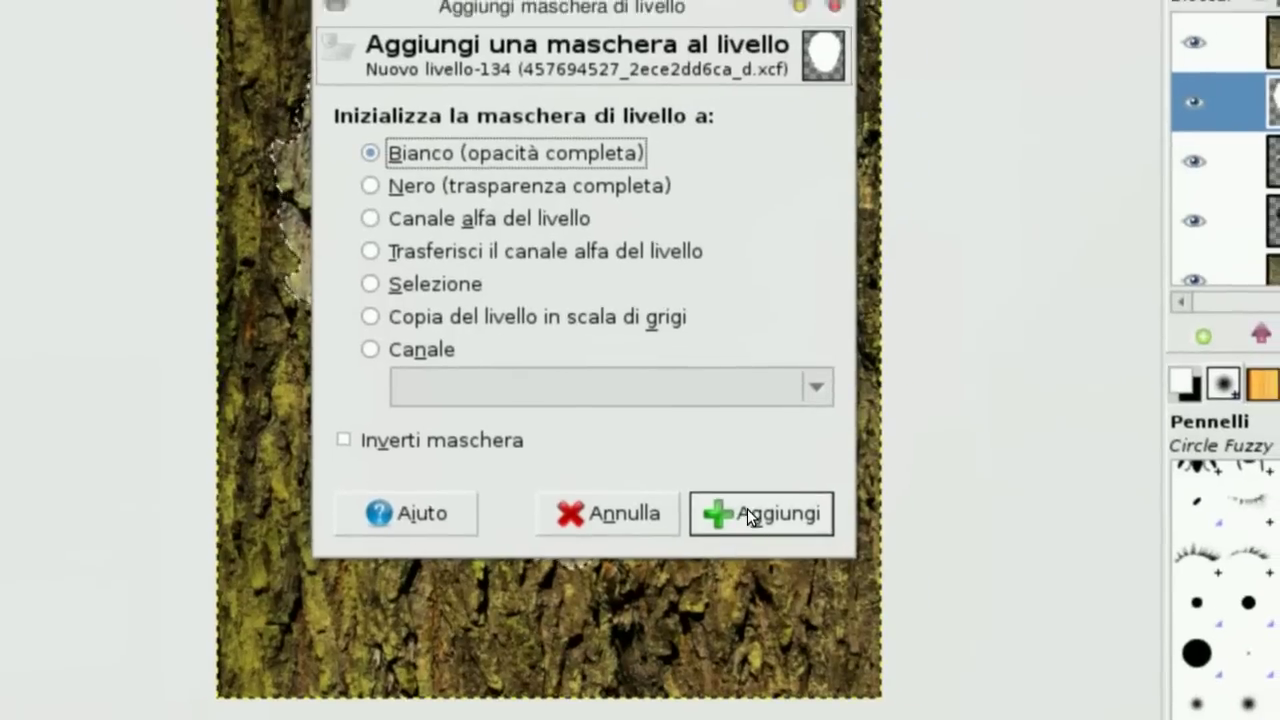
{"action": "left_click", "coordinate": [730, 512]}
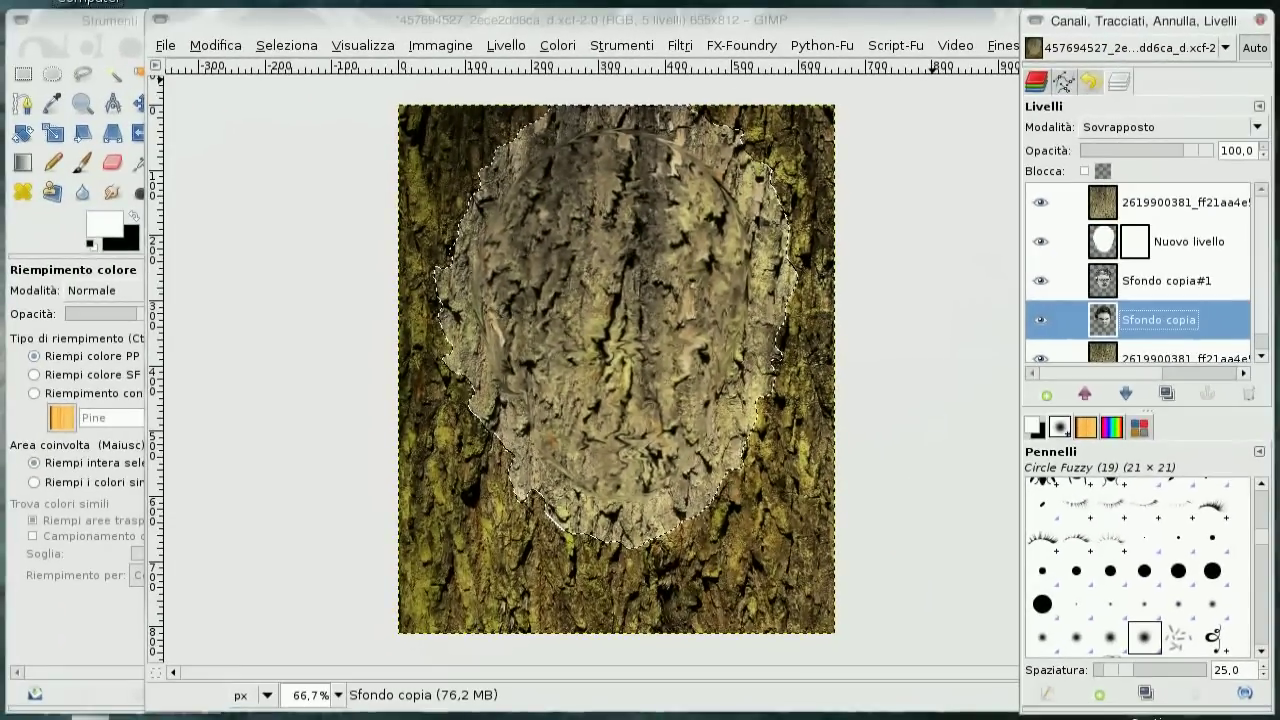
{"action": "left_click", "coordinate": [1121, 254]}
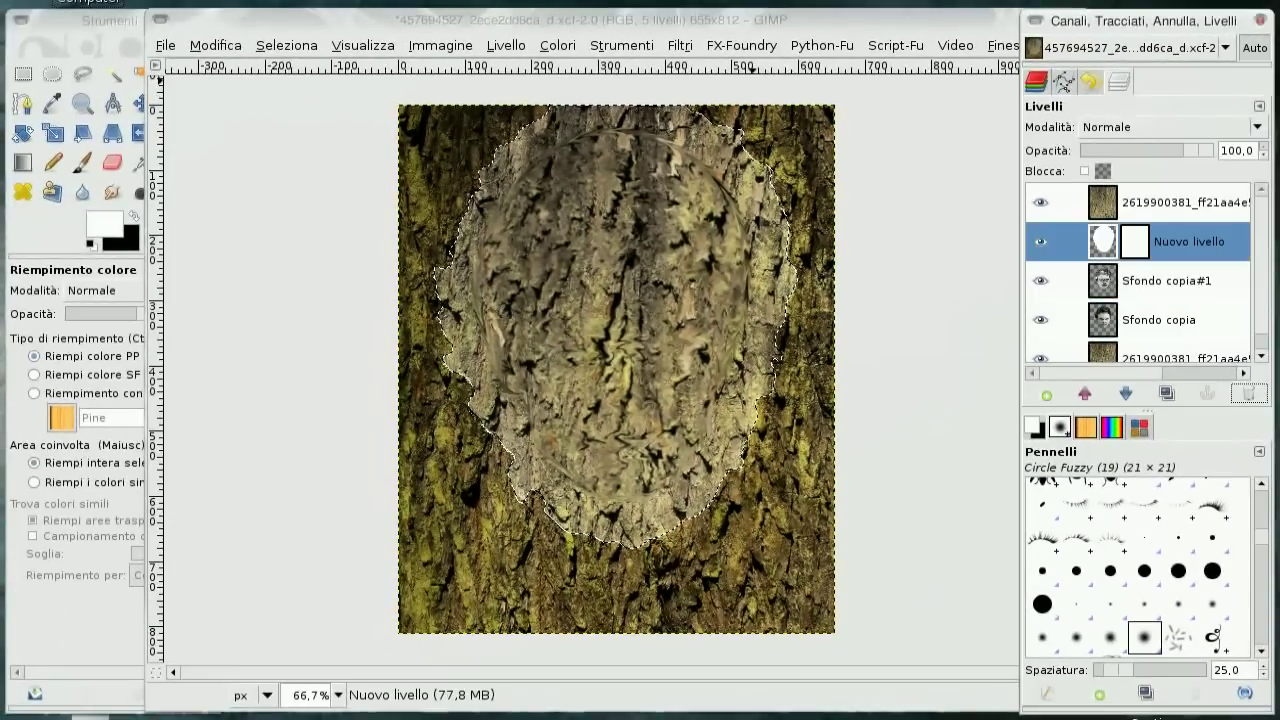
- Shrink the selection by 20 pixels
{"action": "left_click", "coordinate": [283, 46]}
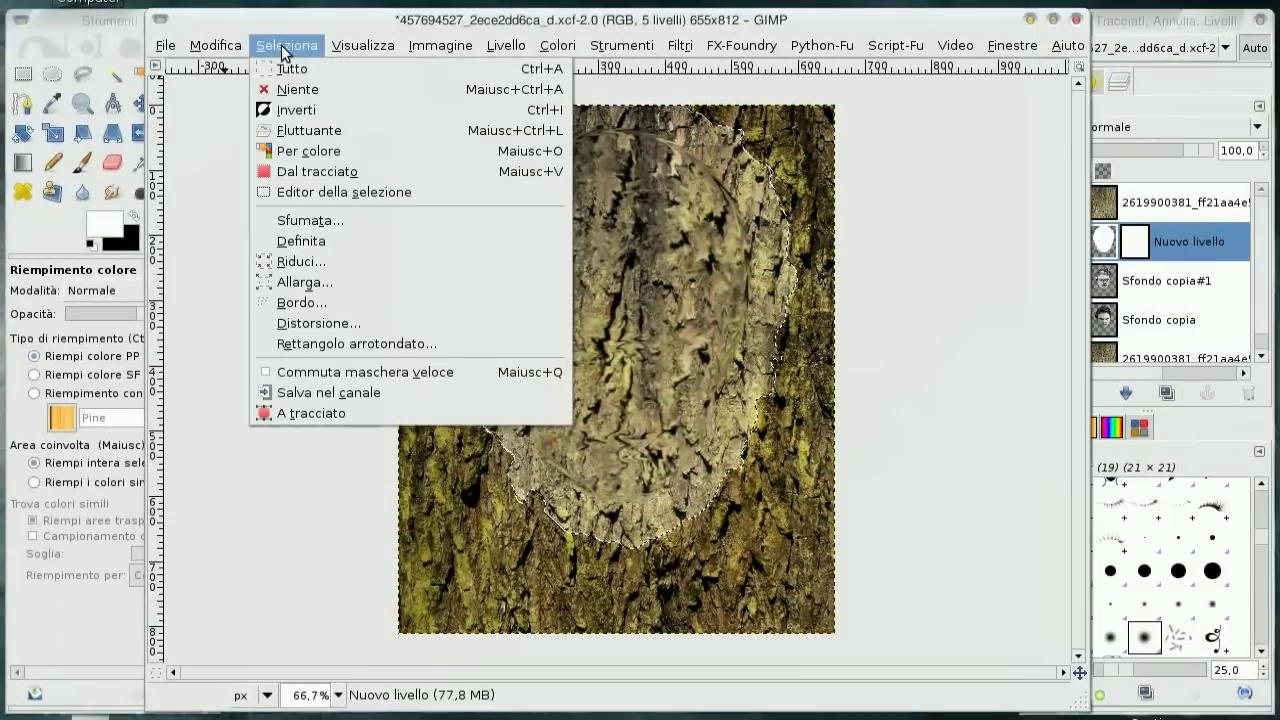
{"action": "left_click", "coordinate": [310, 260]}
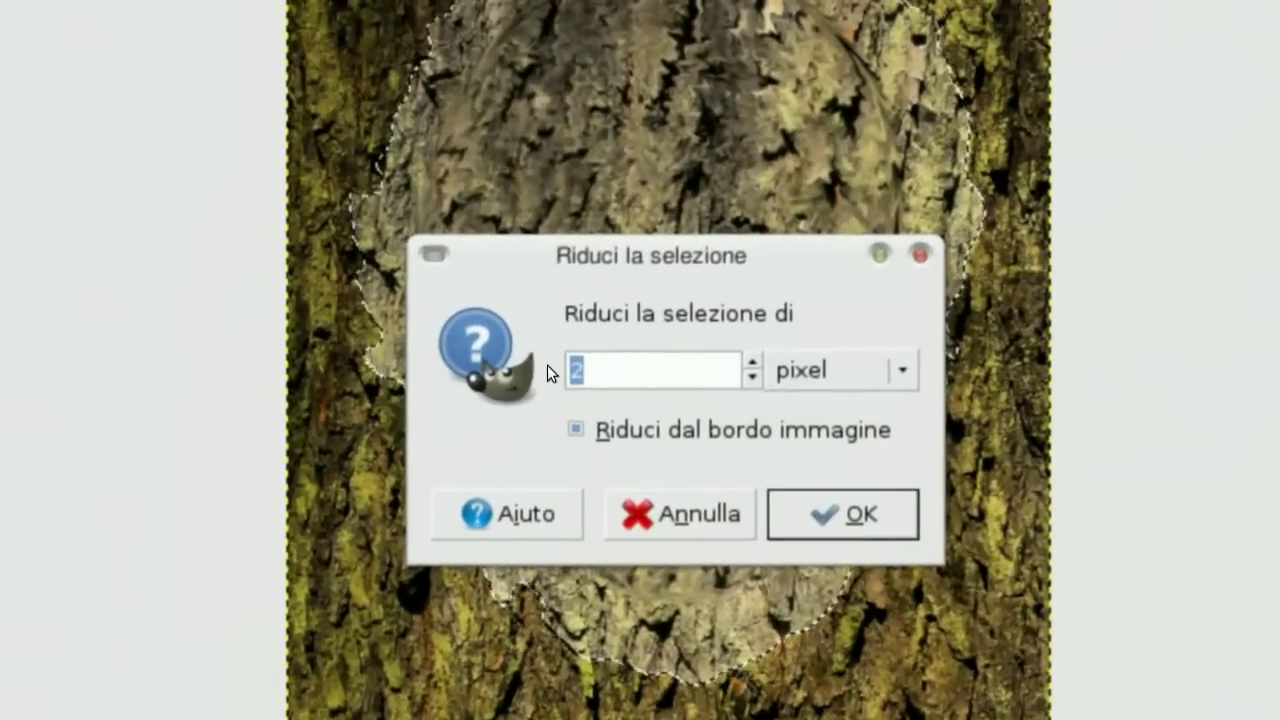
{"action": "type", "text": "20"}
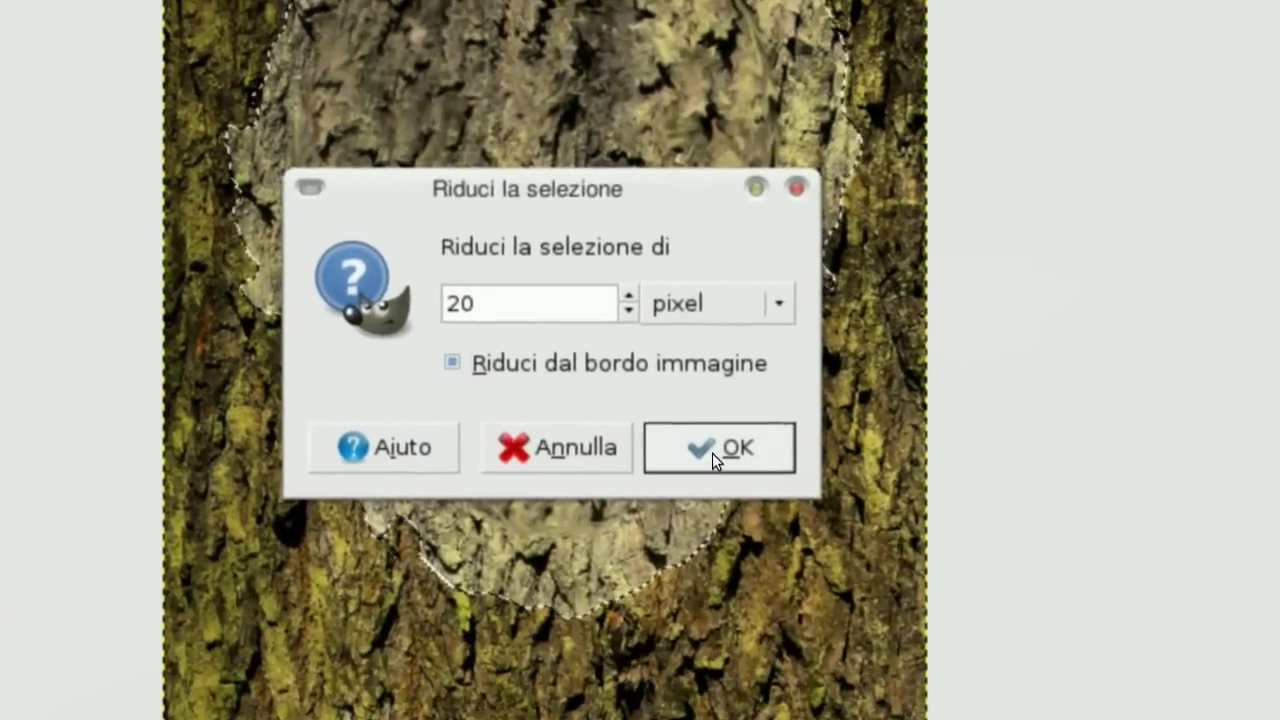
{"action": "left_click", "coordinate": [712, 452]}
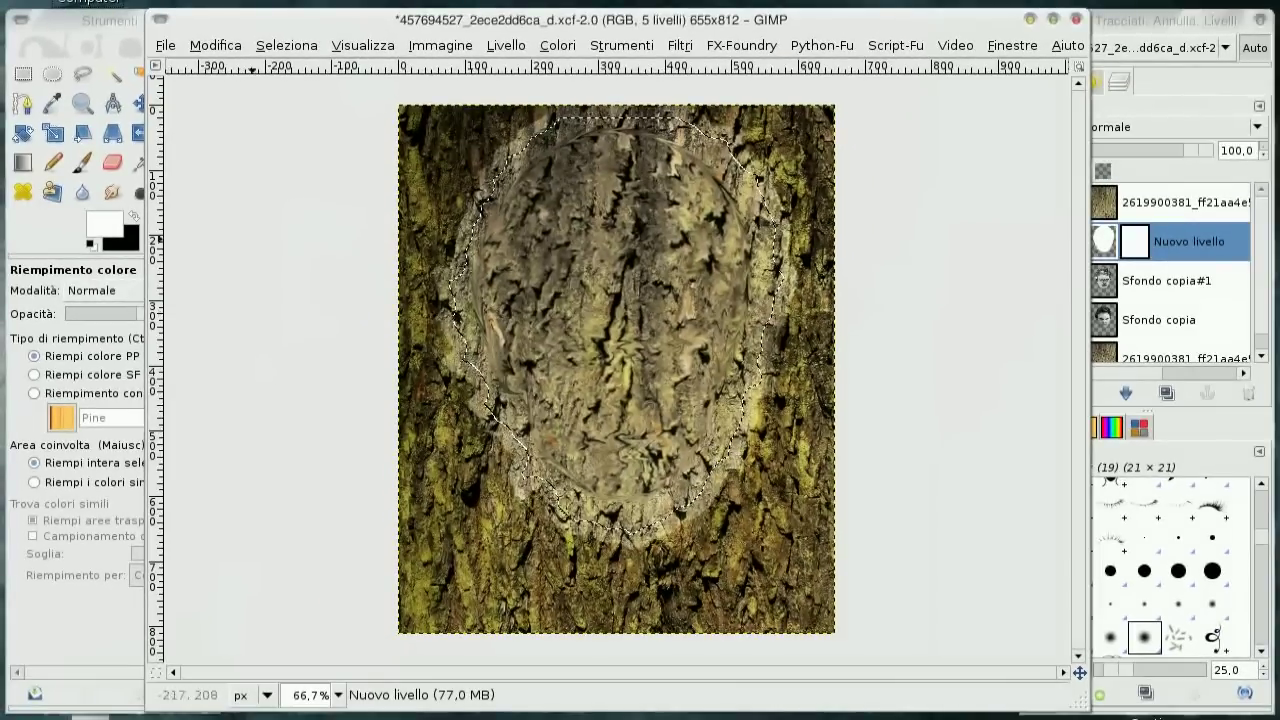
- Roughen the selection with Distorsione at granularity 3
{"action": "left_click", "coordinate": [287, 45]}
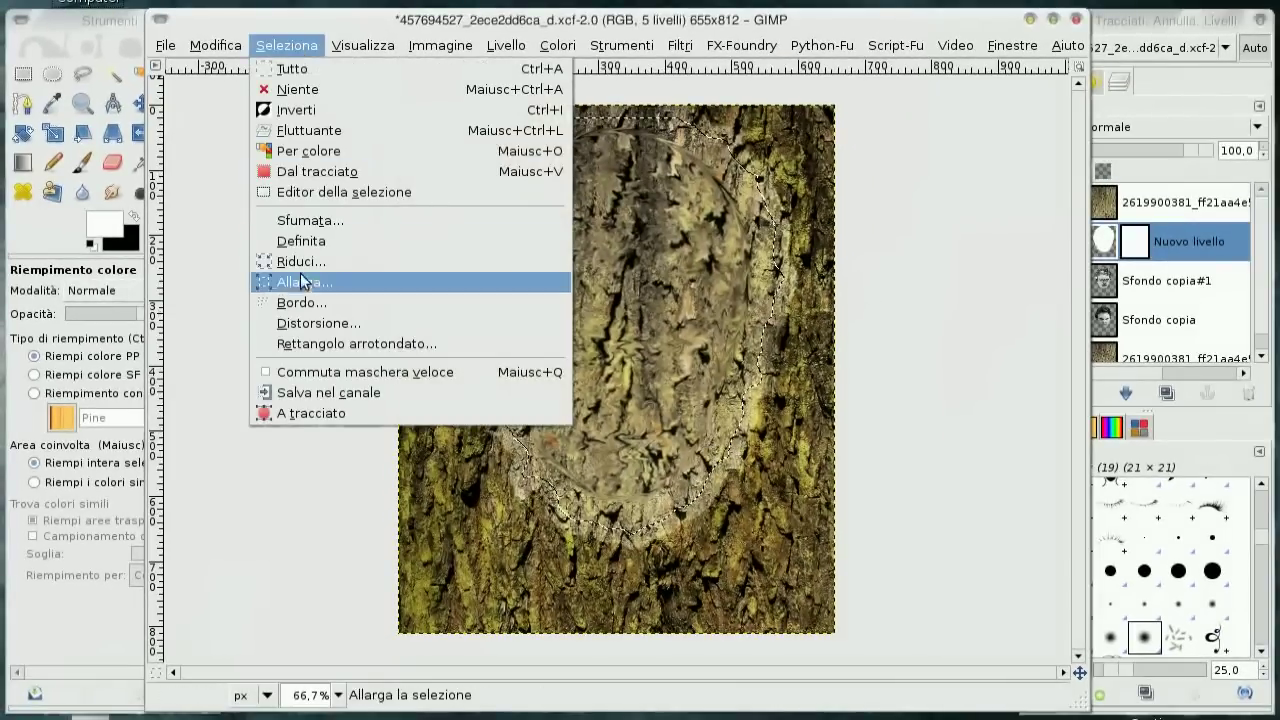
{"action": "left_click", "coordinate": [316, 324]}
{"action": "scroll", "coordinate": [686, 270], "scroll_direction": "down", "scroll_amount": 1}
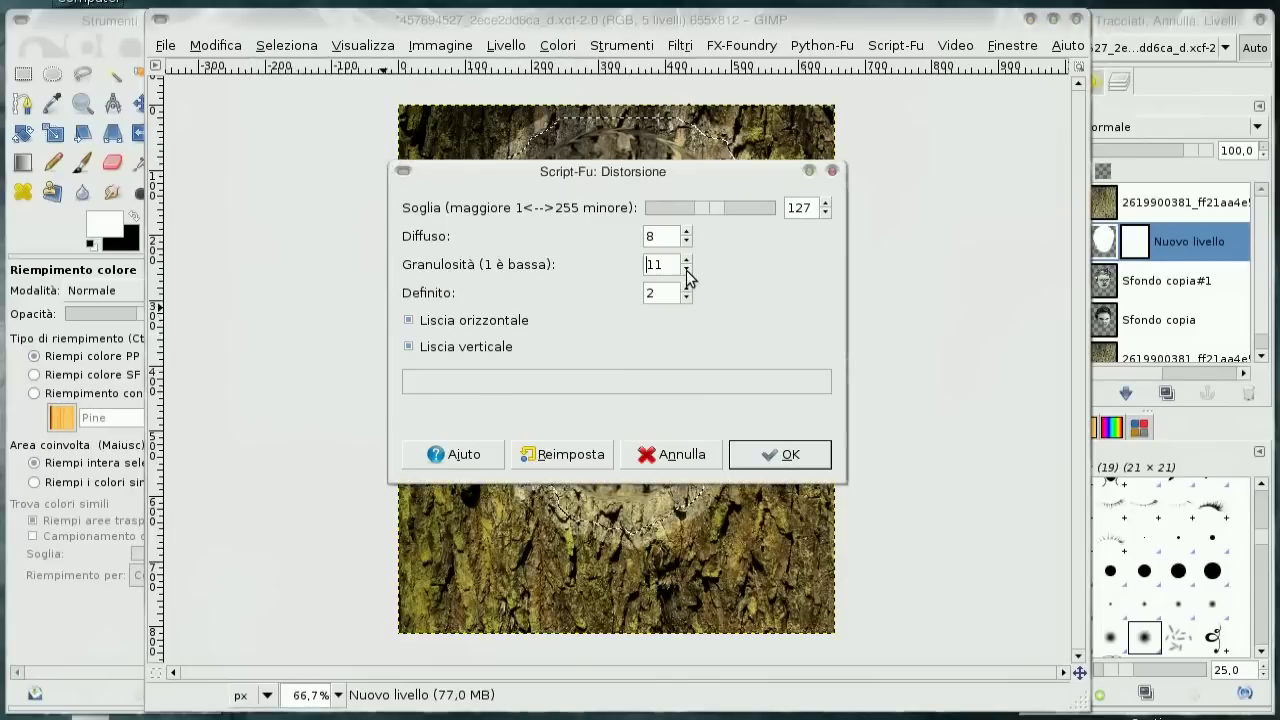
{"action": "scroll", "coordinate": [686, 270], "scroll_direction": "down", "scroll_amount": 2}
{"action": "scroll", "coordinate": [686, 270], "scroll_direction": "down", "scroll_amount": 3}
{"action": "scroll", "coordinate": [686, 270], "scroll_direction": "down", "scroll_amount": 2}
{"action": "scroll", "coordinate": [686, 270], "scroll_direction": "down", "scroll_amount": 2}
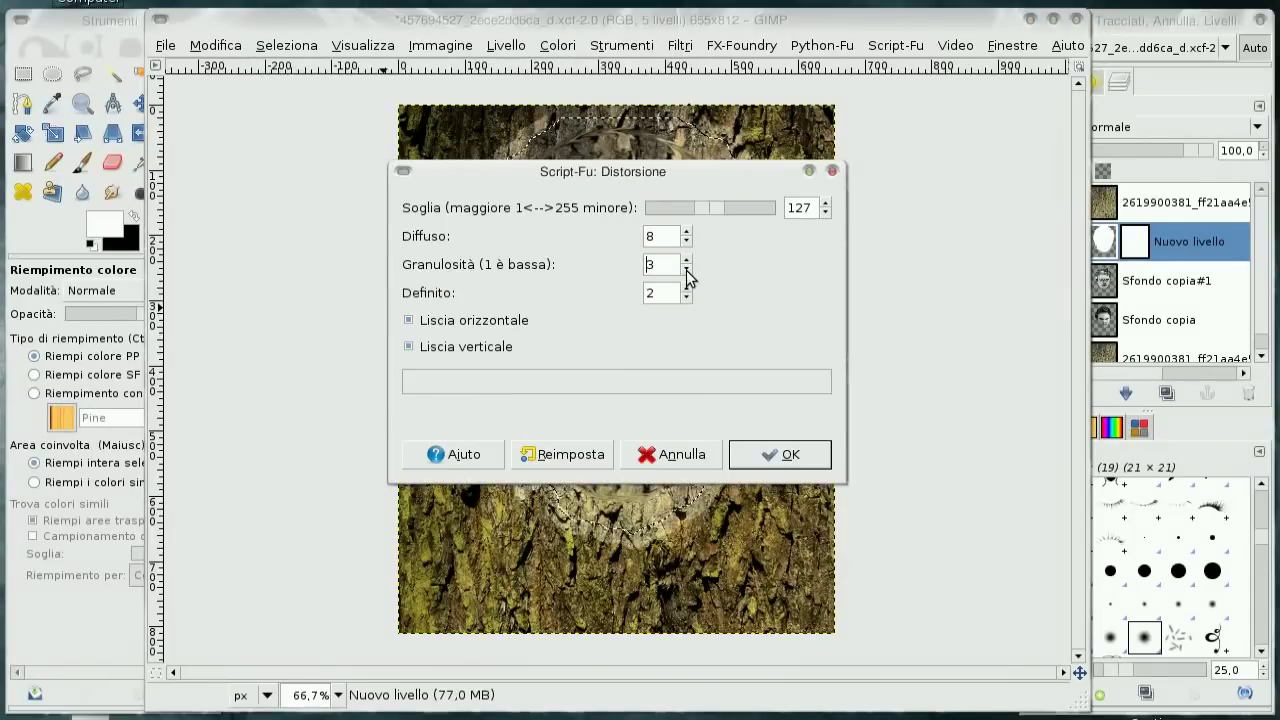
{"action": "left_click", "coordinate": [762, 455]}
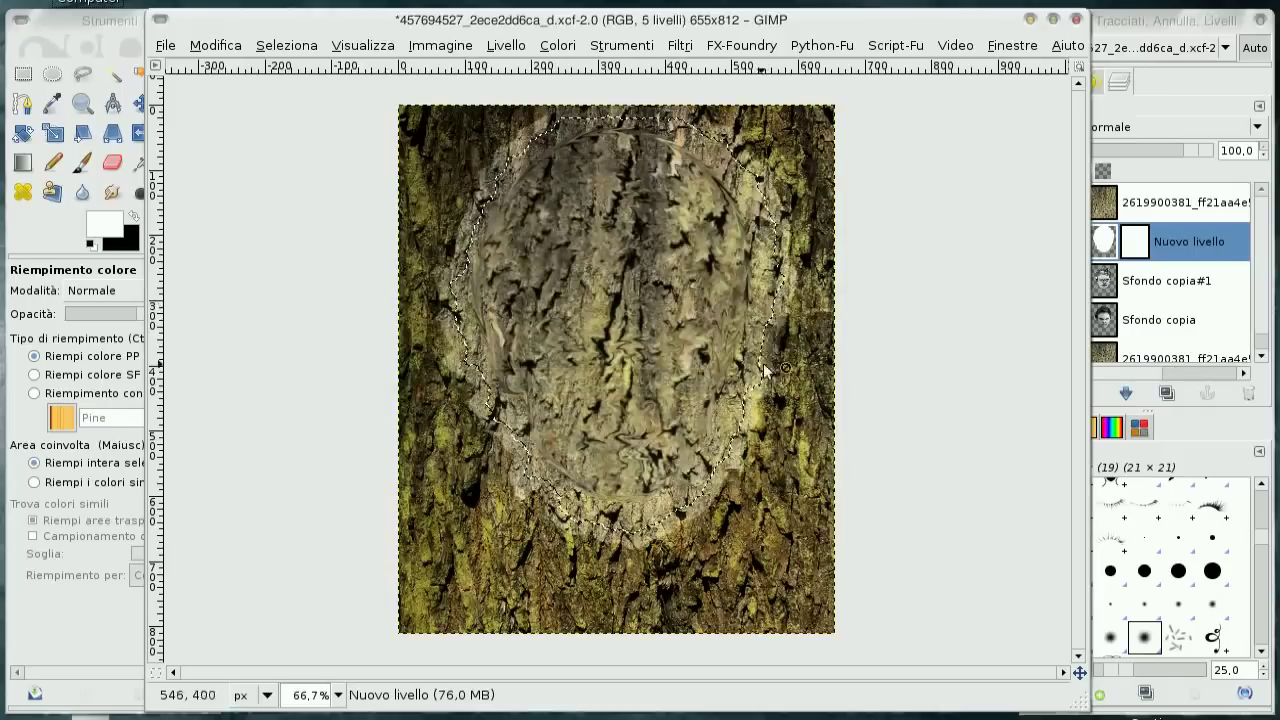
- Create Nuovo livello#1 and fill the roughened selection on it with black
{"action": "left_click", "coordinate": [134, 220]}
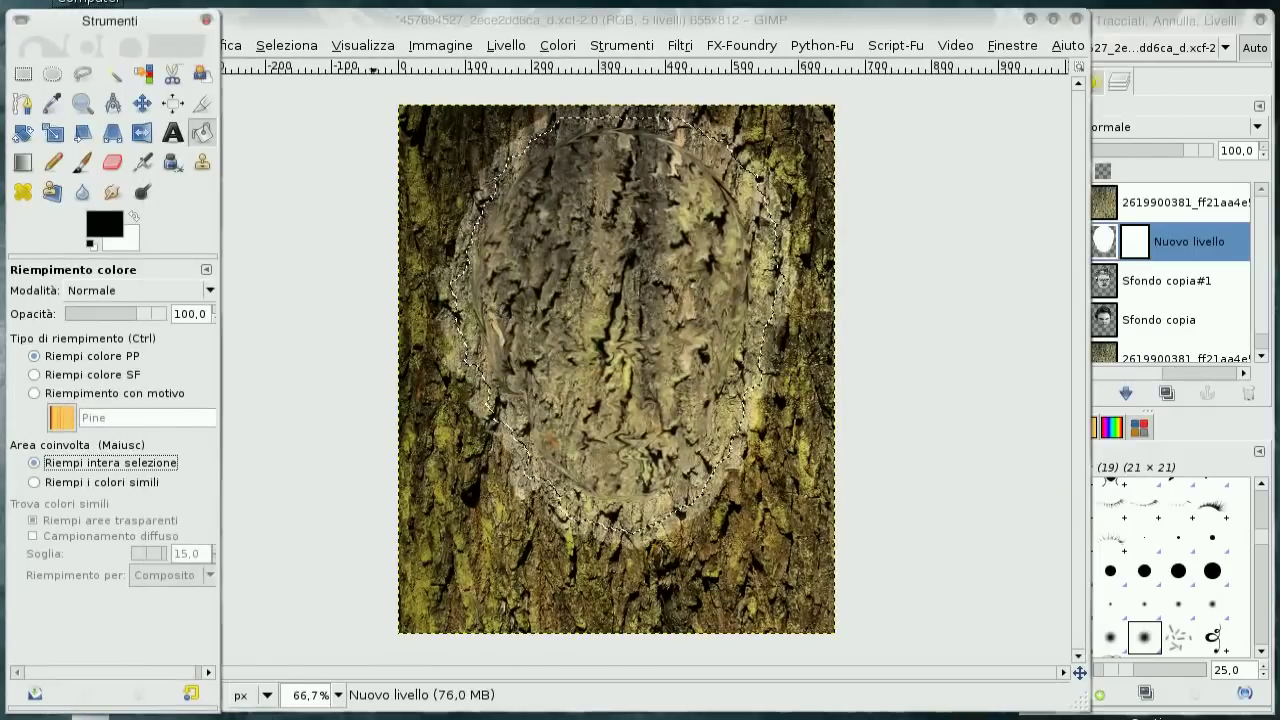
{"action": "left_click", "coordinate": [1138, 65]}
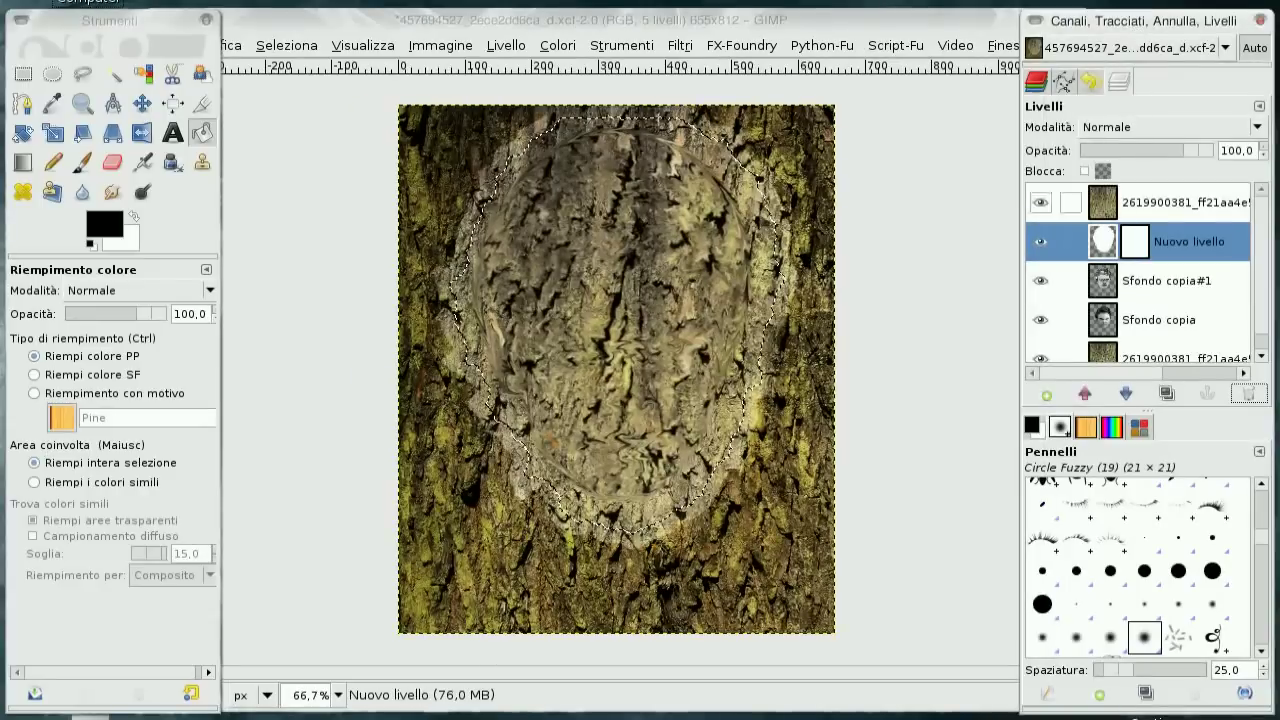
{"action": "left_click", "coordinate": [1046, 394]}
{"action": "key", "text": "Return"}
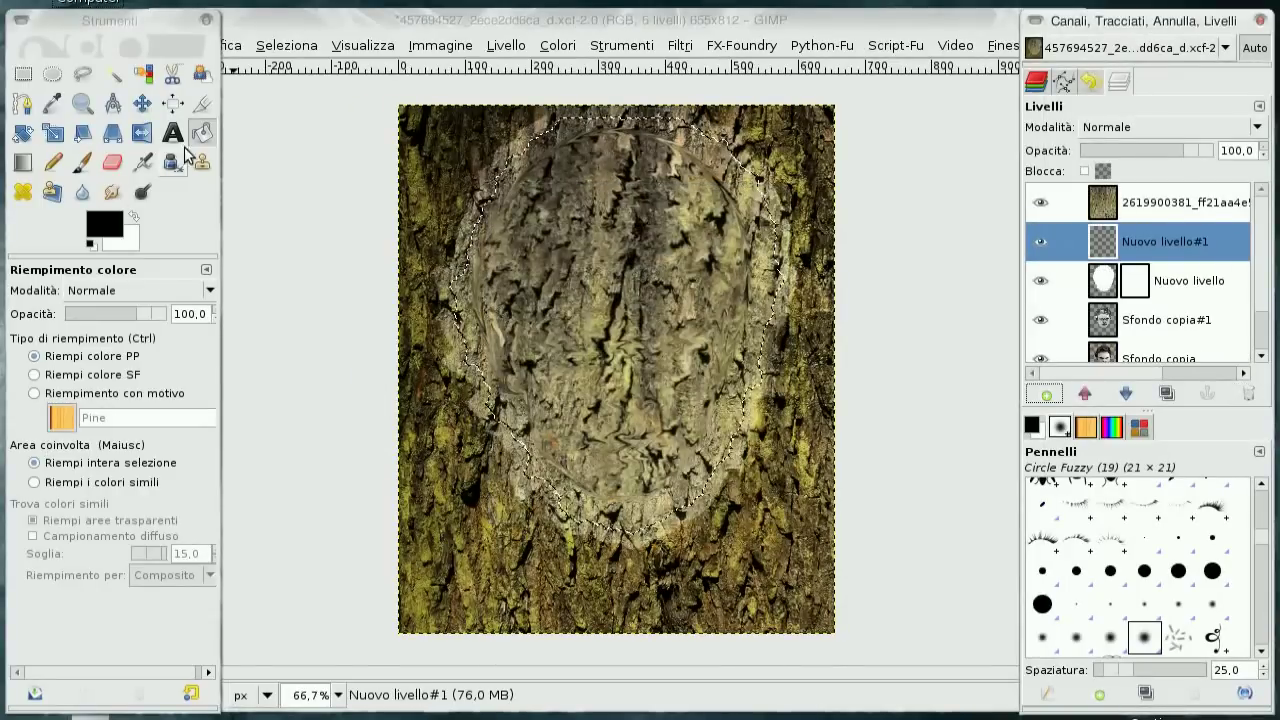
{"action": "left_click", "coordinate": [588, 308]}
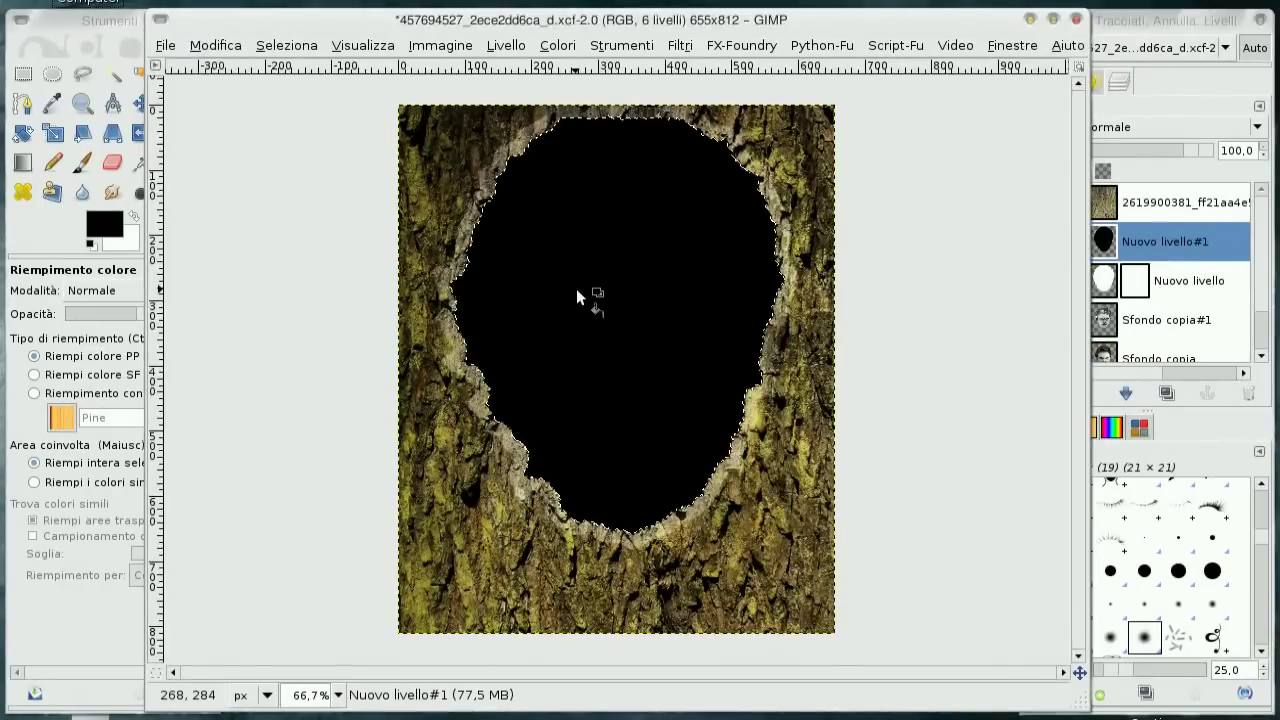
- Add a white layer mask to Nuovo livello#1
{"action": "right_click", "coordinate": [1165, 250]}
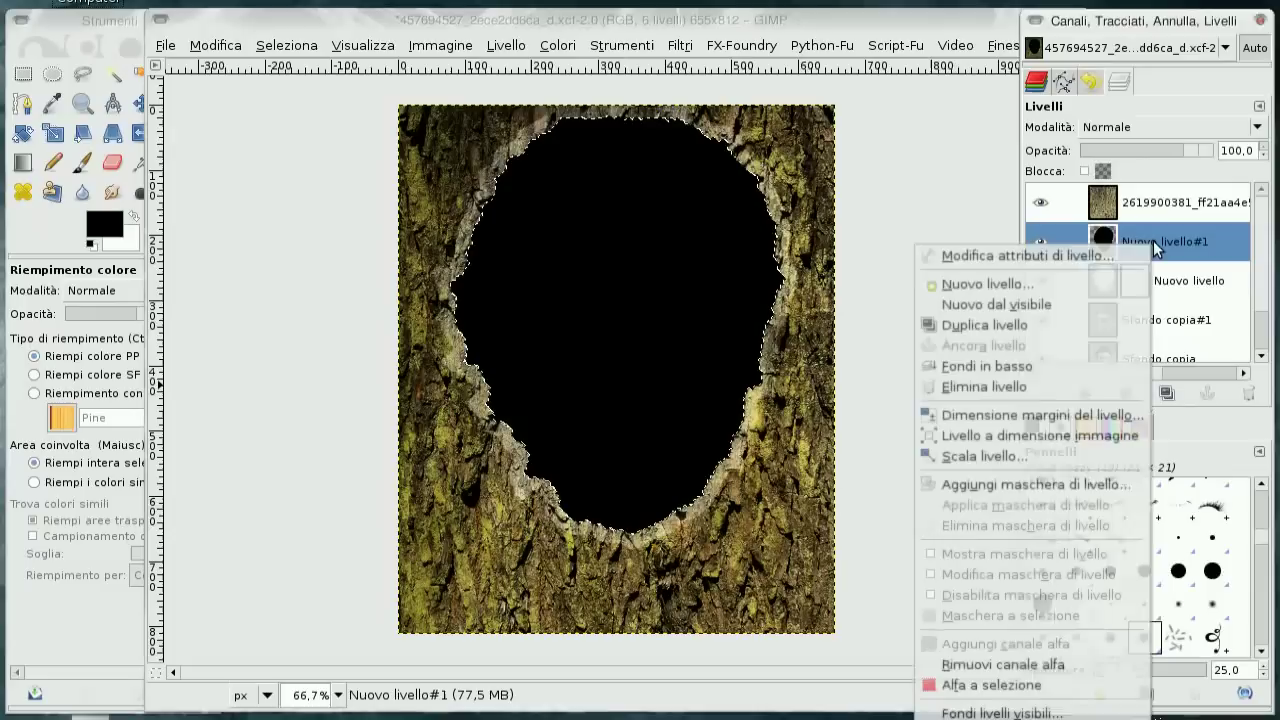
{"action": "left_click", "coordinate": [1080, 487]}
{"action": "left_click", "coordinate": [766, 518]}
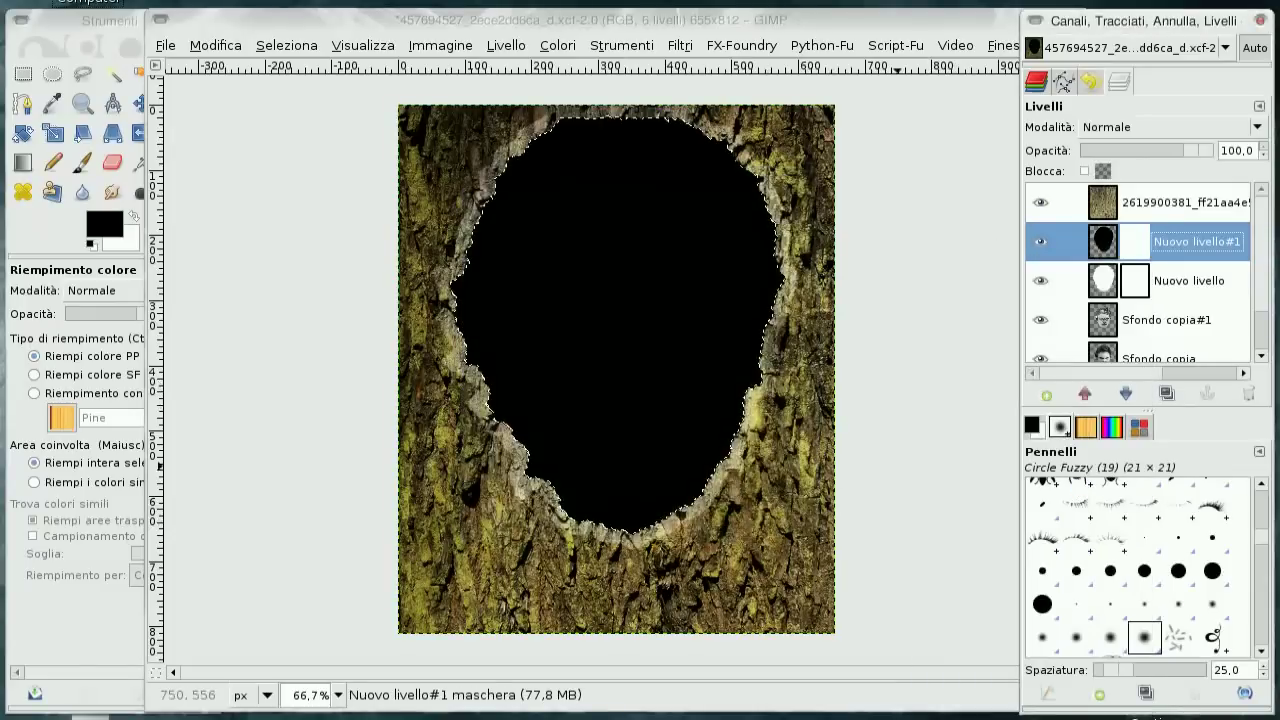
- Add a new transparent layer, Nuovo livello#2, above Nuovo livello#1
{"action": "left_click", "coordinate": [1046, 394]}
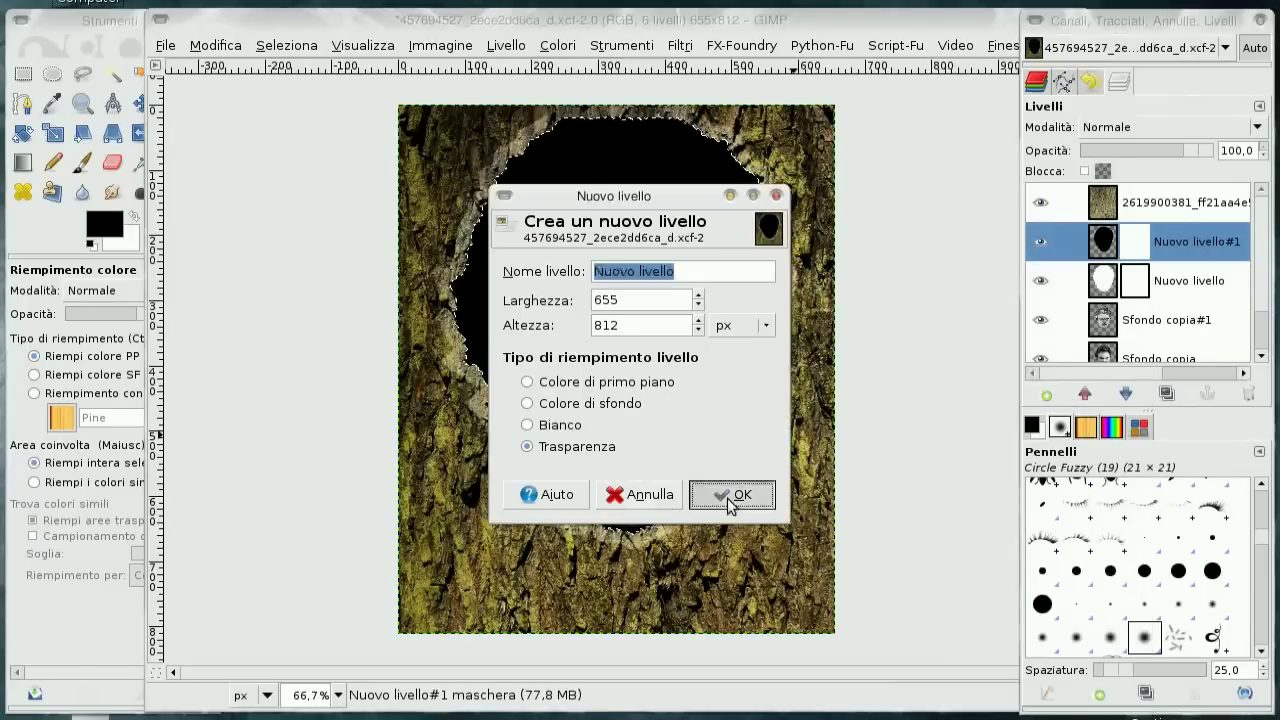
{"action": "left_click", "coordinate": [735, 493]}
{"action": "left_click", "coordinate": [286, 45]}
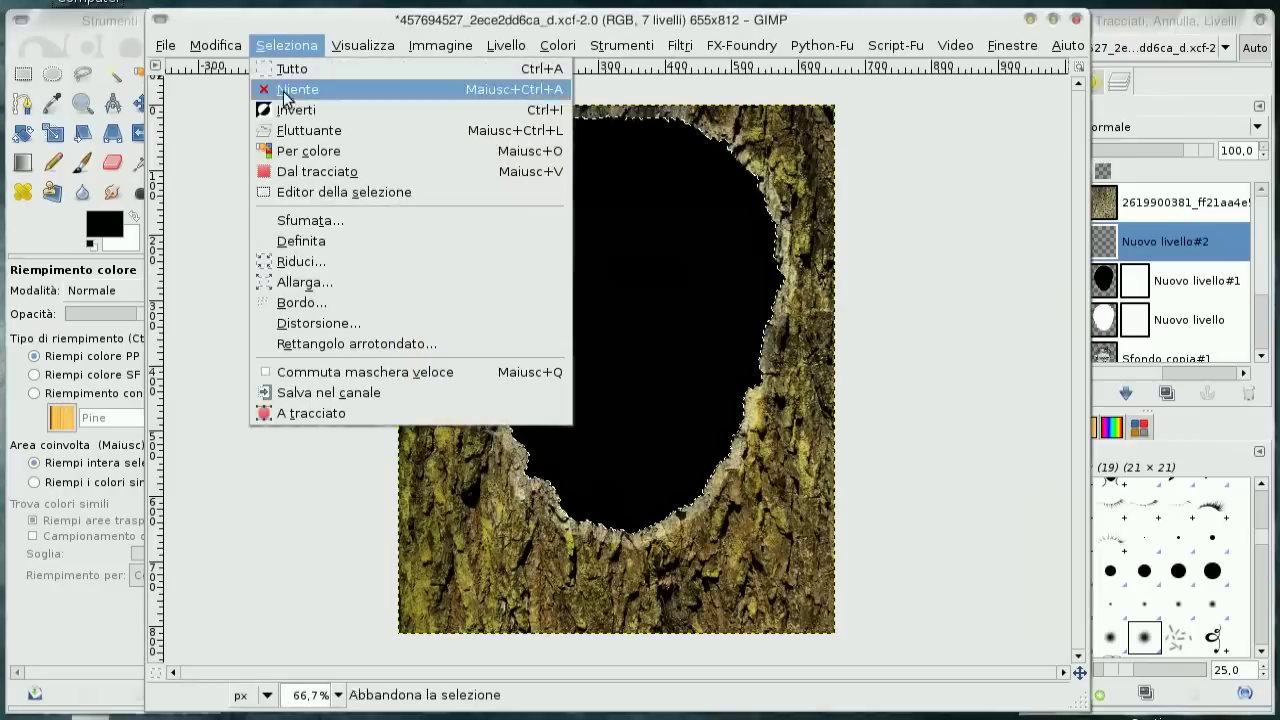
- Shrink the selection by 20 px and fill it black on the soloed Nuovo livello#2
{"action": "left_click", "coordinate": [290, 261]}
{"action": "left_click", "coordinate": [716, 451]}
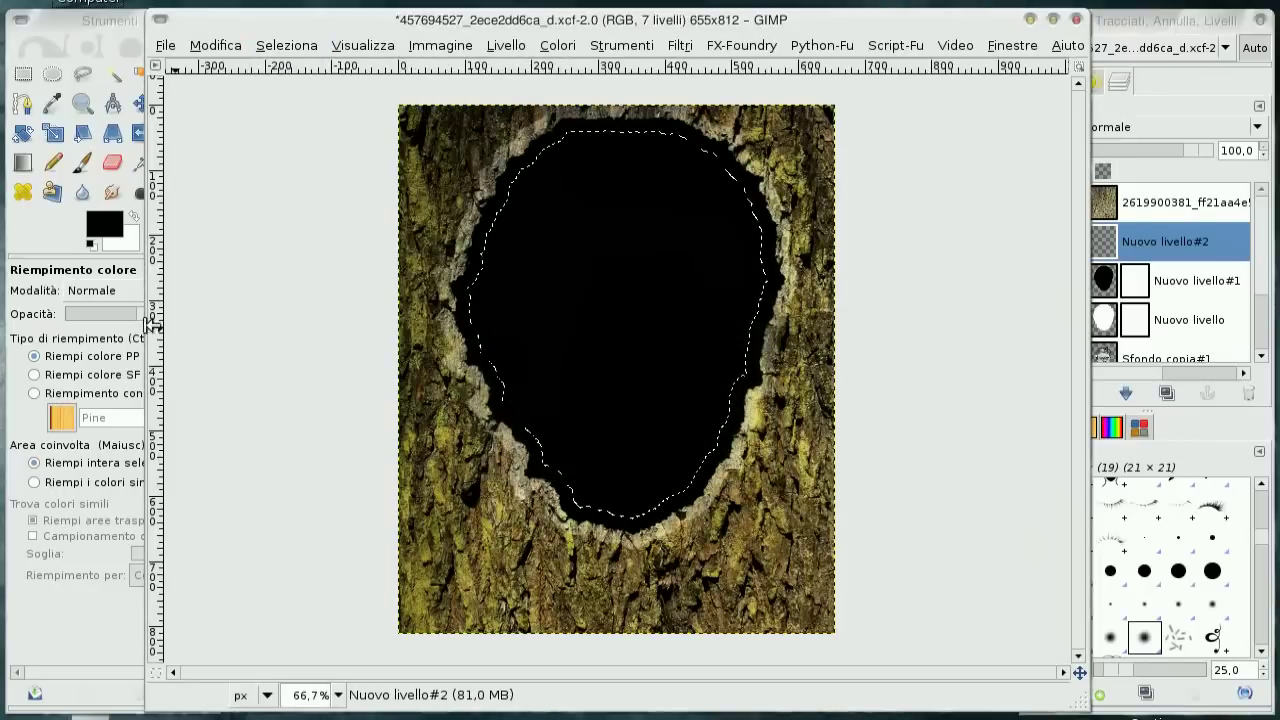
{"action": "left_click", "coordinate": [1040, 246], "text": "shift"}
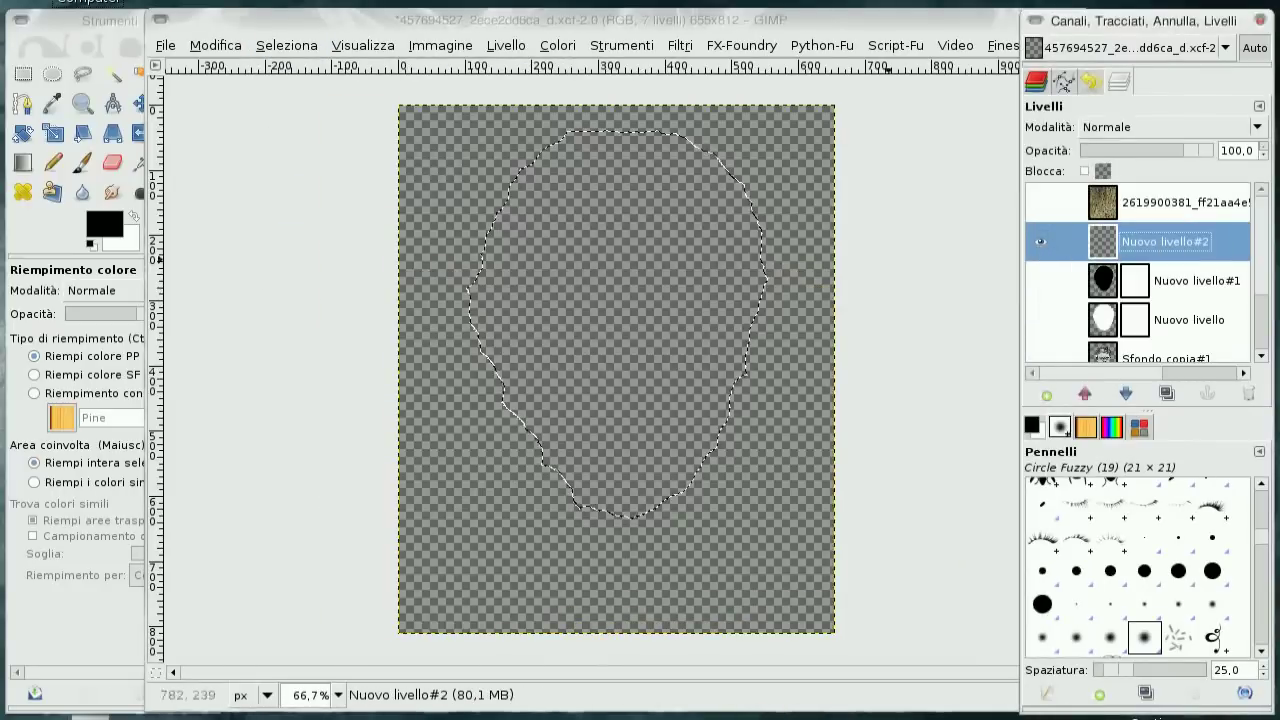
{"action": "left_click", "coordinate": [600, 286]}
- Give Nuovo livello#2 a white, fully opaque mask and show all other layers again
{"action": "right_click", "coordinate": [1162, 250]}
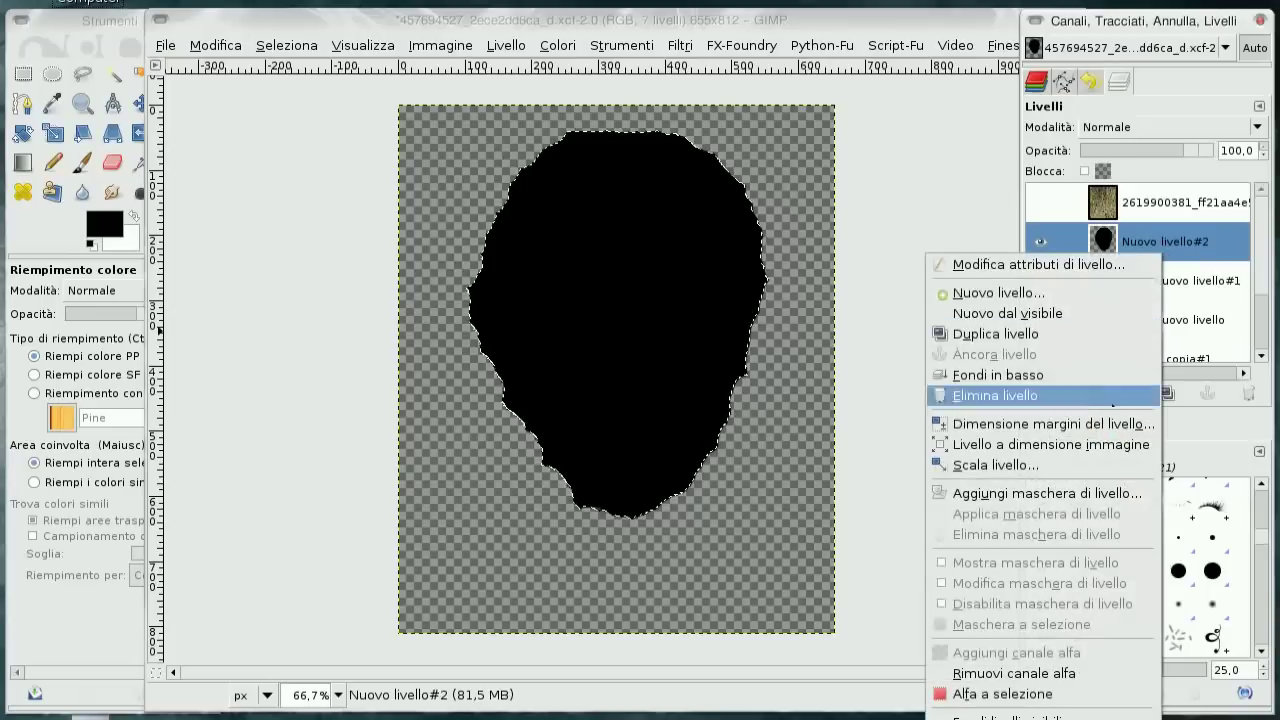
{"action": "left_click", "coordinate": [1046, 493]}
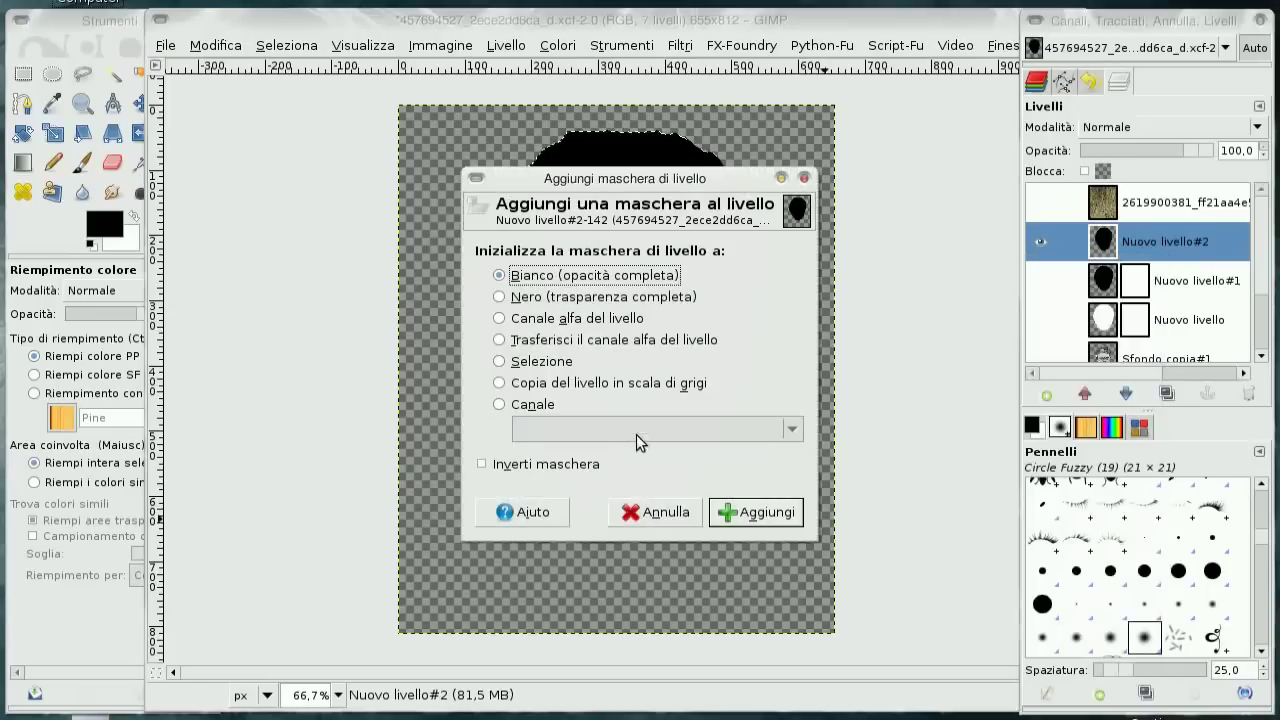
{"action": "left_click", "coordinate": [757, 515]}
{"action": "left_click", "coordinate": [1042, 250], "text": "shift"}
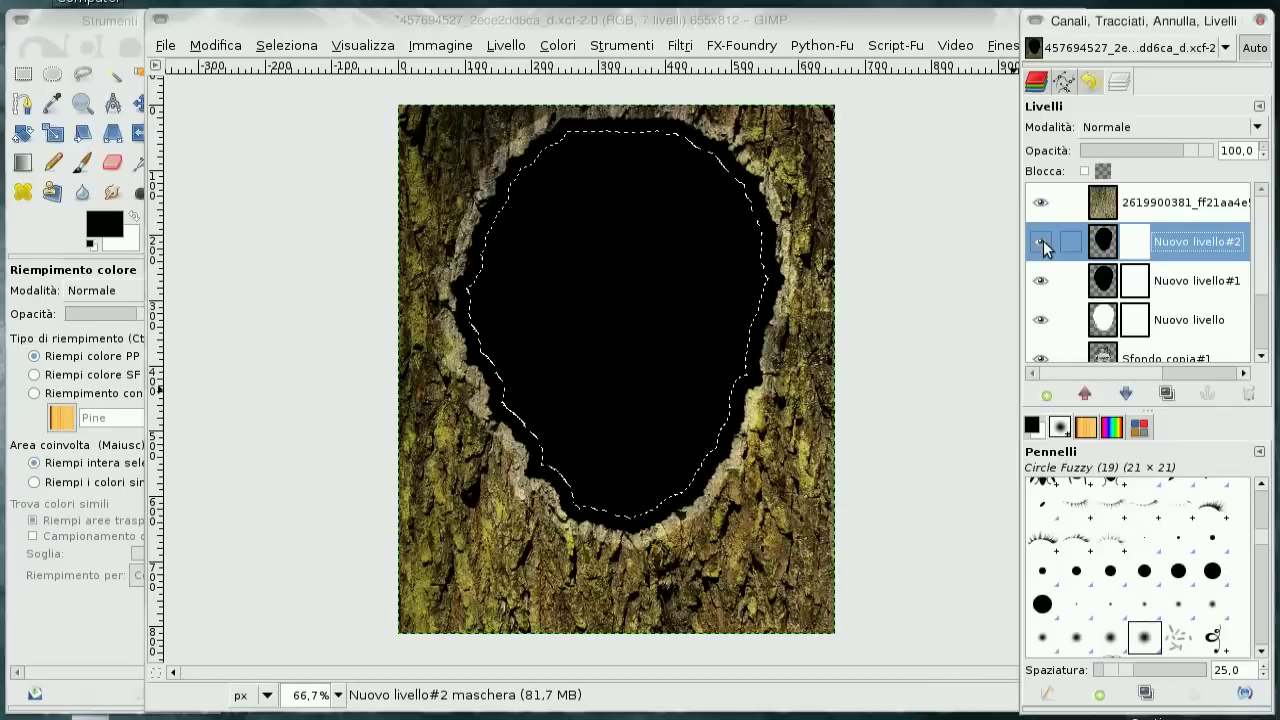
{"action": "left_click", "coordinate": [262, 47]}
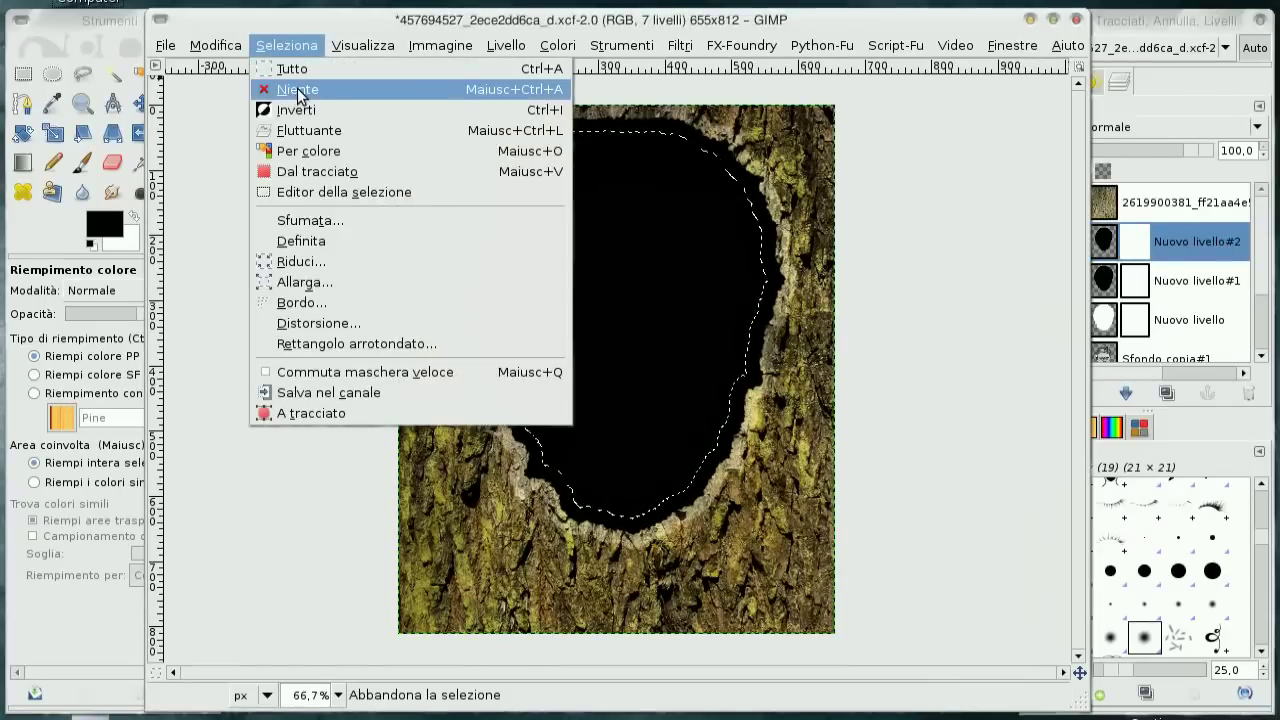
- Clear the selection and load Sfondo copia's transparency as a head-shaped selection (Alfa a selezione)
{"action": "left_click", "coordinate": [298, 90]}
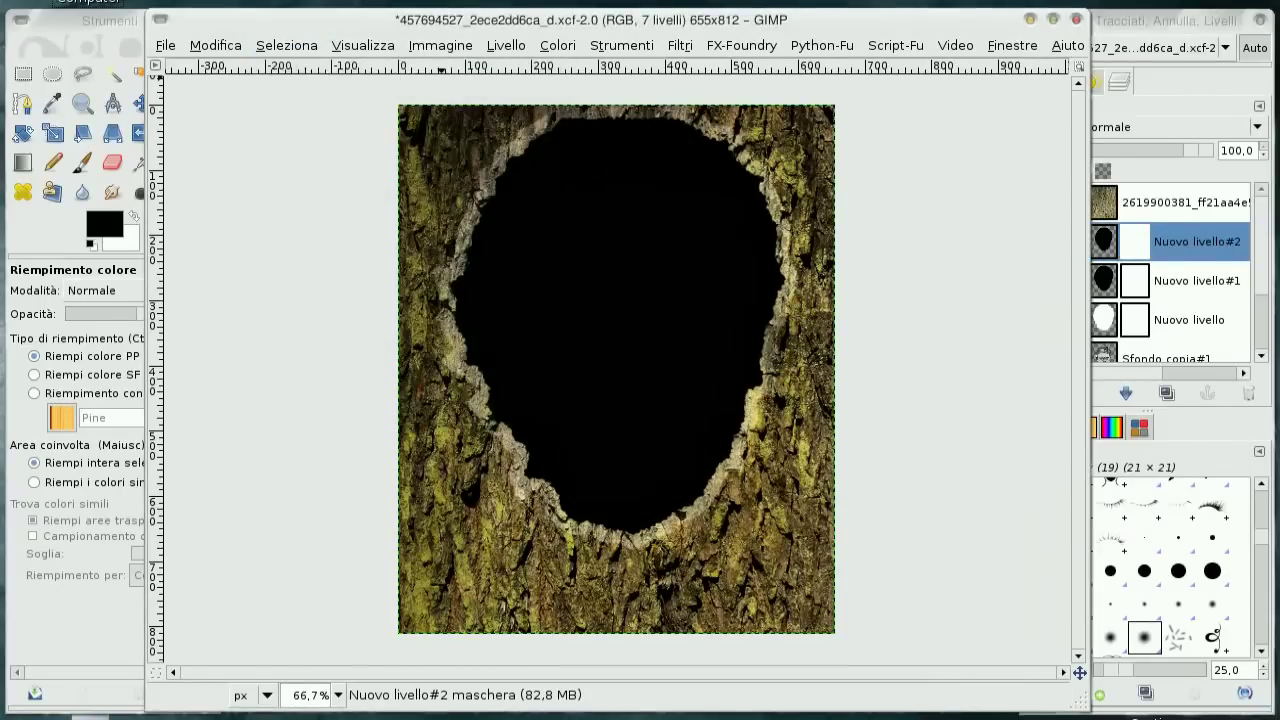
{"action": "left_click", "coordinate": [1140, 25]}
{"action": "left_click_drag", "start_coordinate": [1264, 251], "coordinate": [1265, 315]}
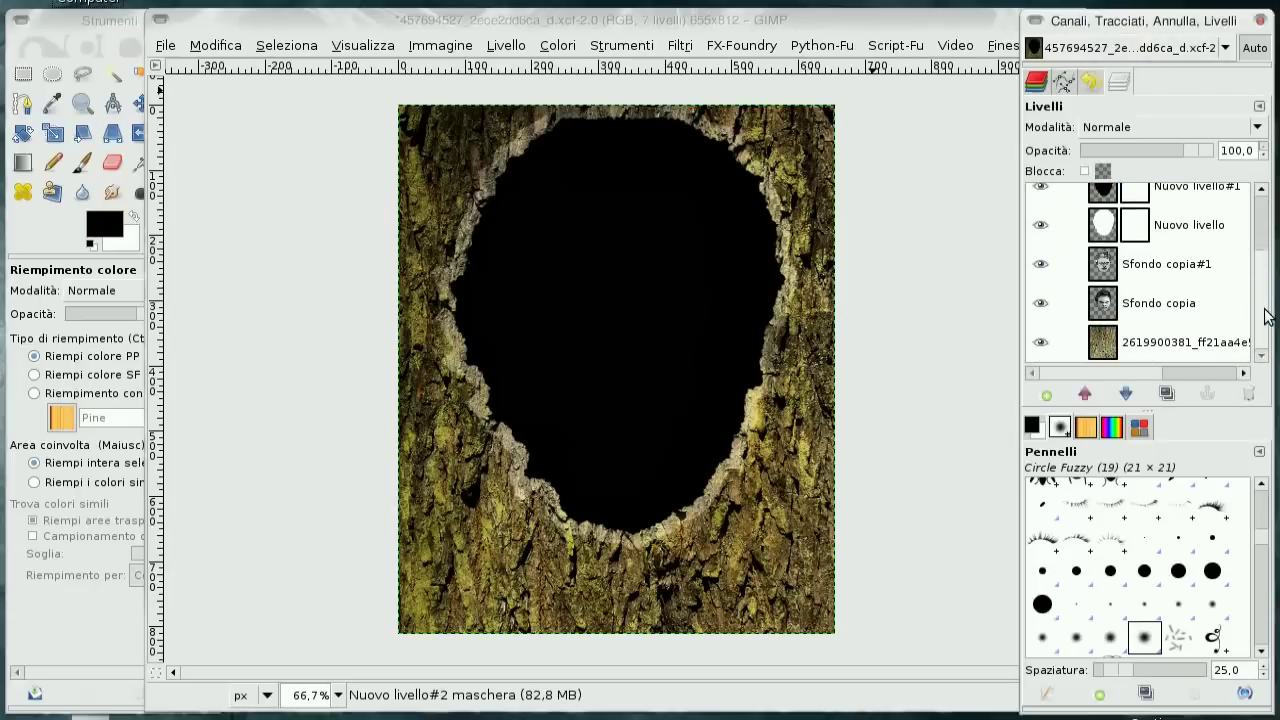
{"action": "right_click", "coordinate": [1112, 313]}
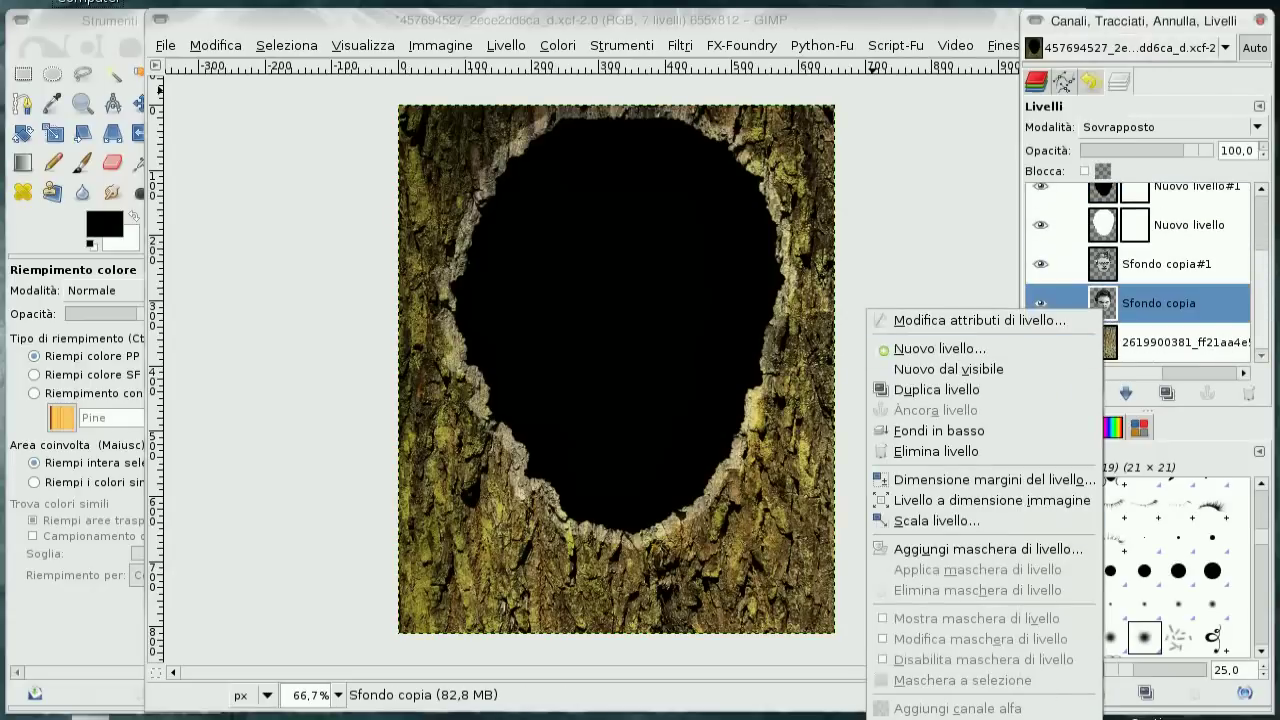
{"action": "left_click", "coordinate": [1104, 340], "text": "alt"}
{"action": "scroll", "coordinate": [1139, 272], "scroll_direction": "up", "scroll_amount": 1}
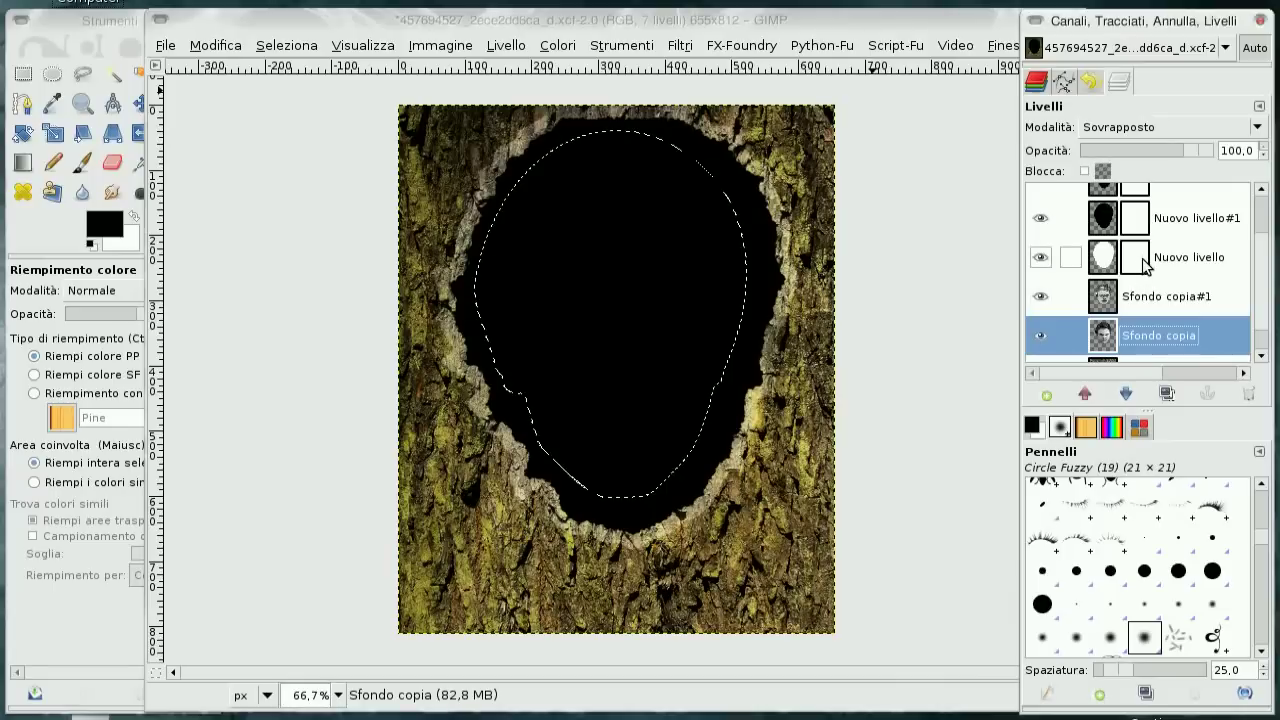
- Bucket-fill the head area black in the masks of Nuovo livello, Nuovo livello#1 and Nuovo livello#2
{"action": "left_click", "coordinate": [1144, 262]}
{"action": "left_click", "coordinate": [92, 210]}
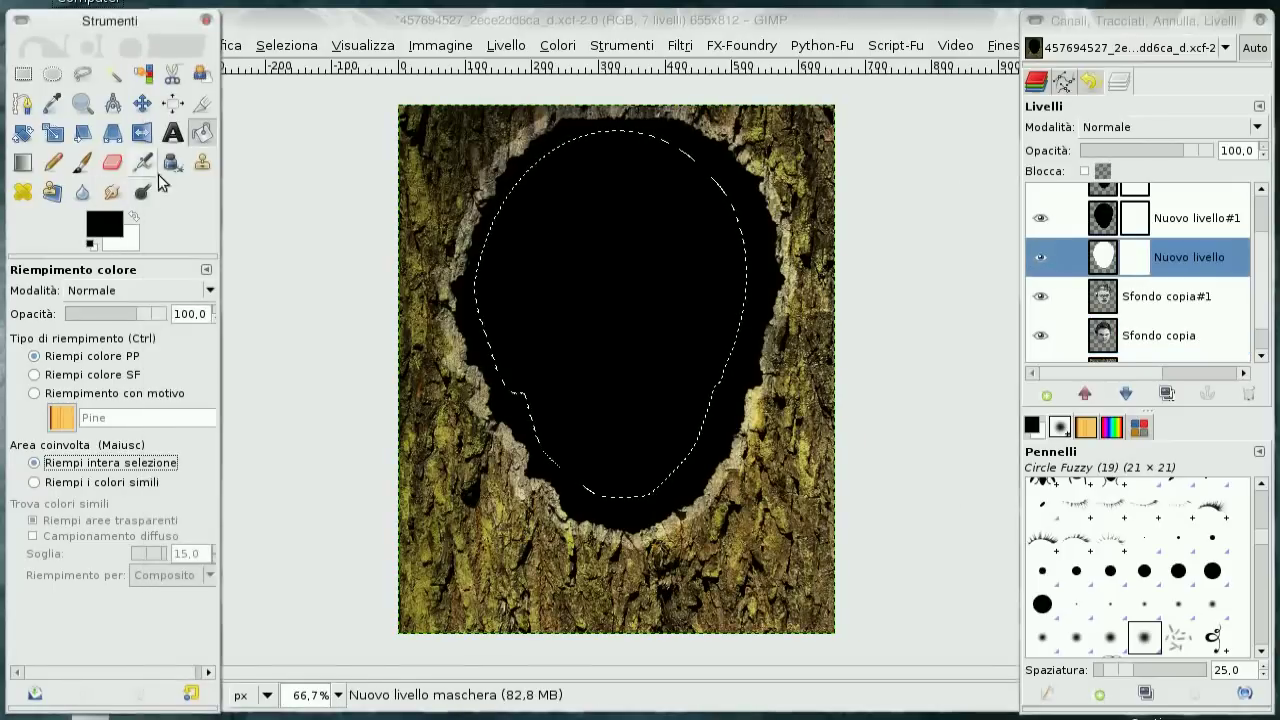
{"action": "left_click", "coordinate": [620, 290]}
{"action": "left_click", "coordinate": [1134, 217]}
{"action": "left_click", "coordinate": [620, 290]}
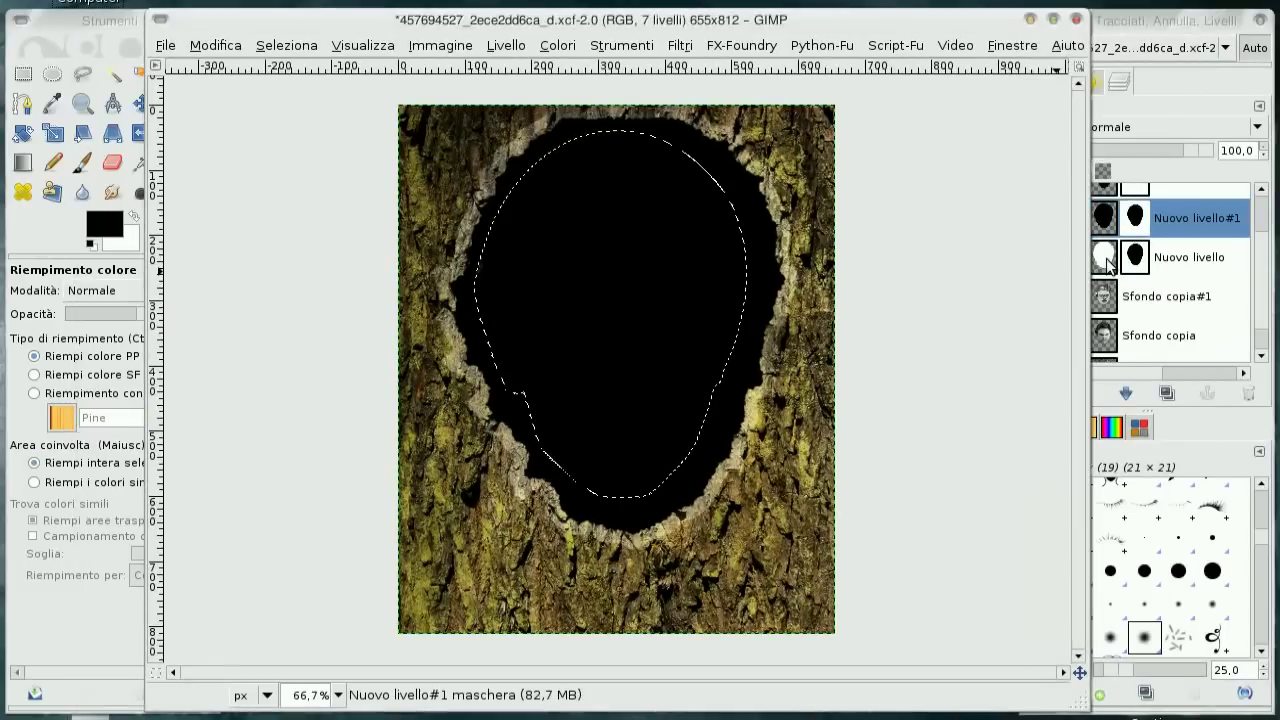
{"action": "left_click", "coordinate": [1190, 202]}
{"action": "left_click", "coordinate": [639, 305]}
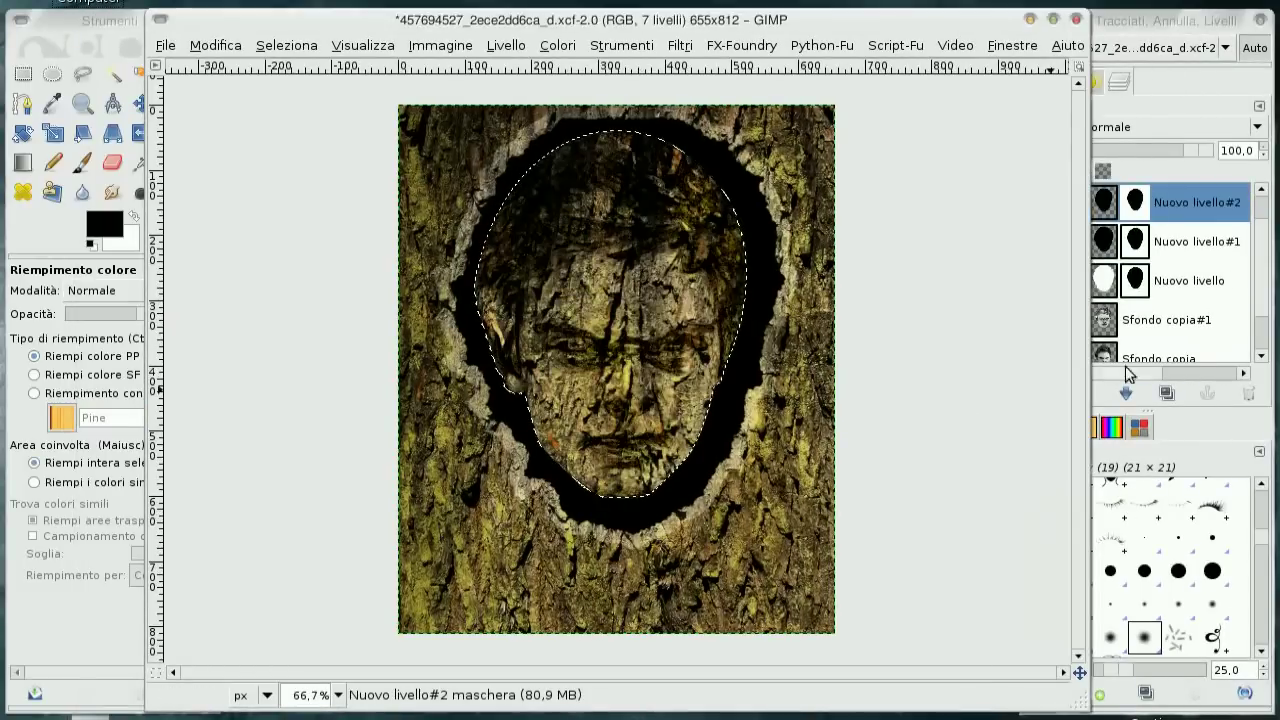
- Deselect the head shape and apply a 60 px Gaussian blur to Nuovo livello
{"action": "left_click", "coordinate": [272, 47]}
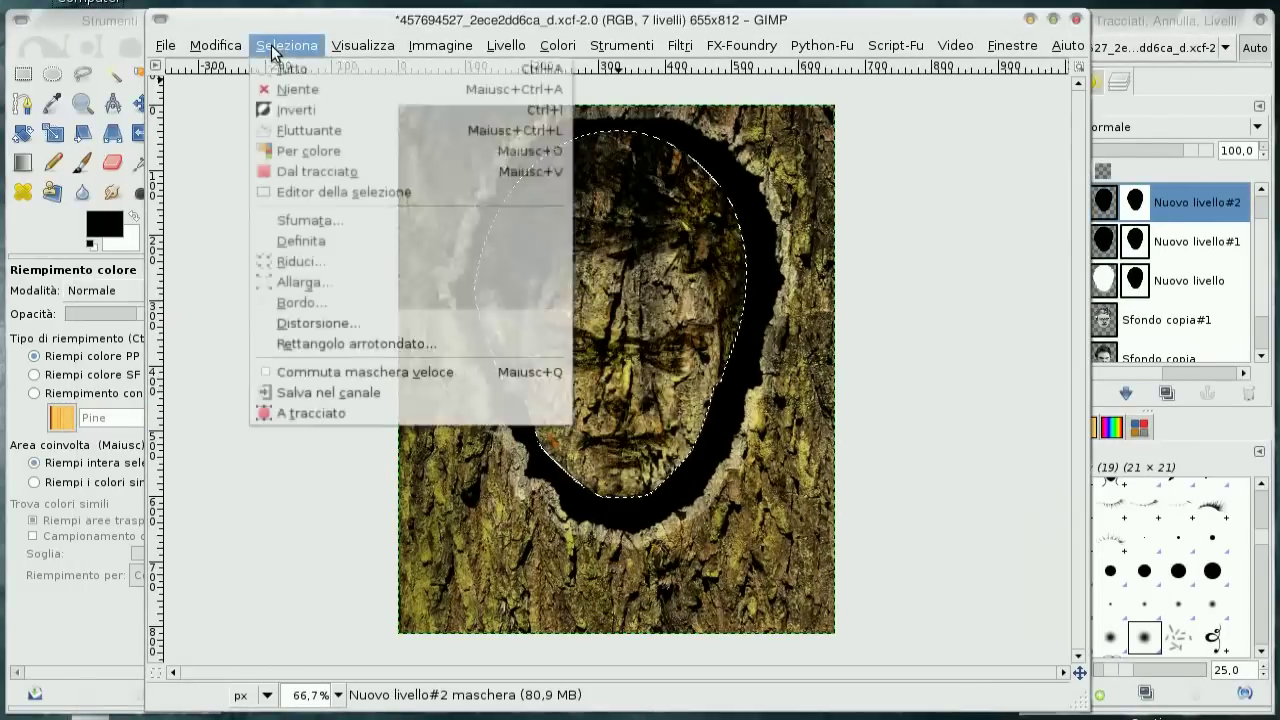
{"action": "left_click", "coordinate": [303, 96]}
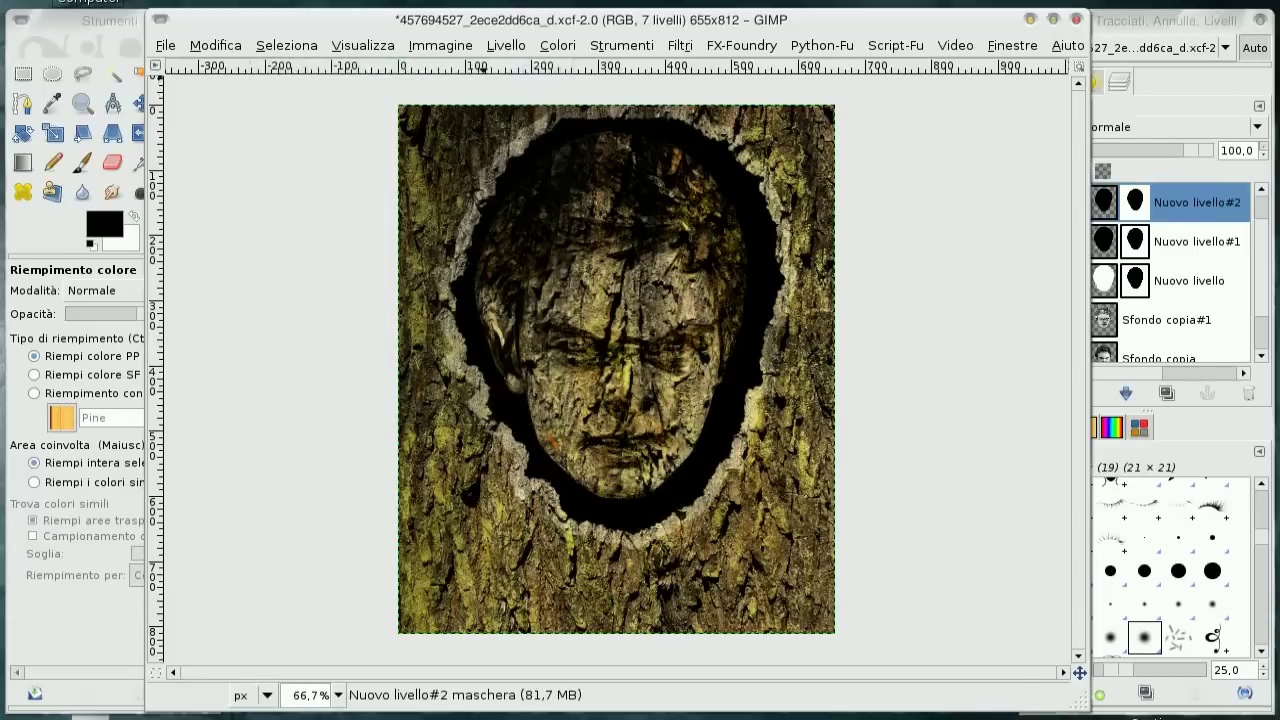
{"action": "left_click", "coordinate": [1100, 281]}
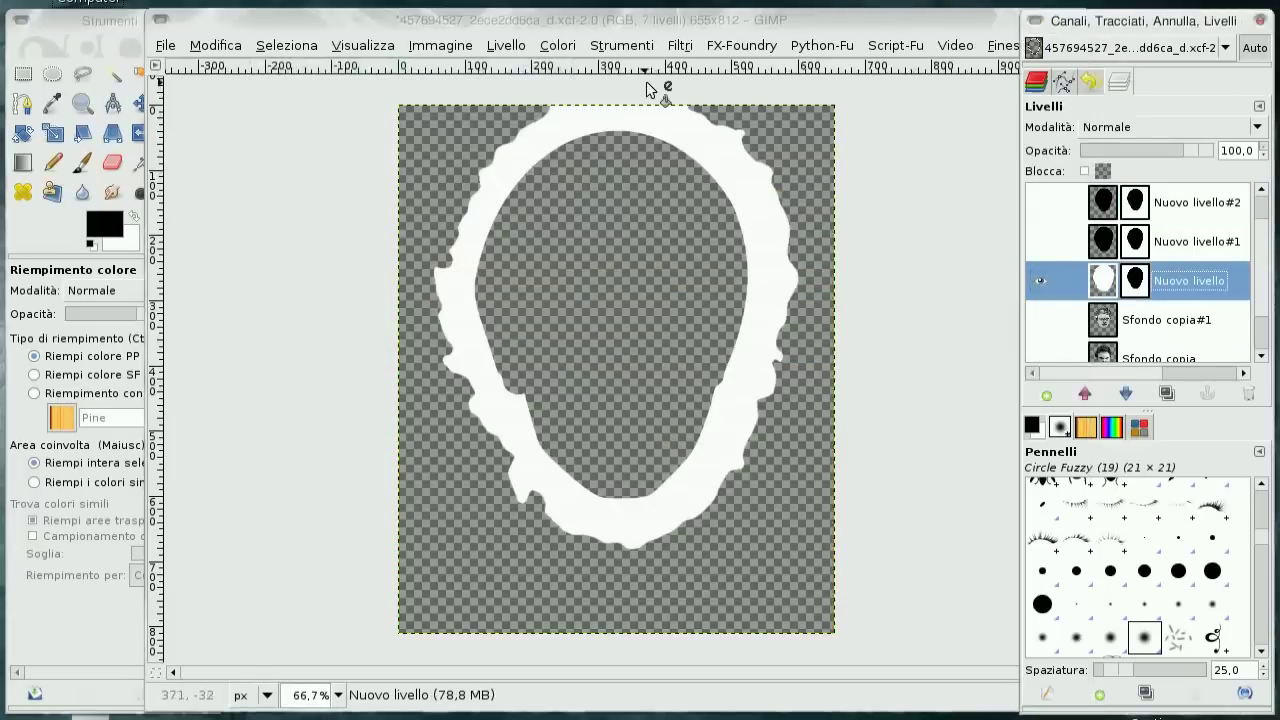
{"action": "left_click", "coordinate": [679, 45]}
{"action": "mouse_move", "coordinate": [720, 159]}
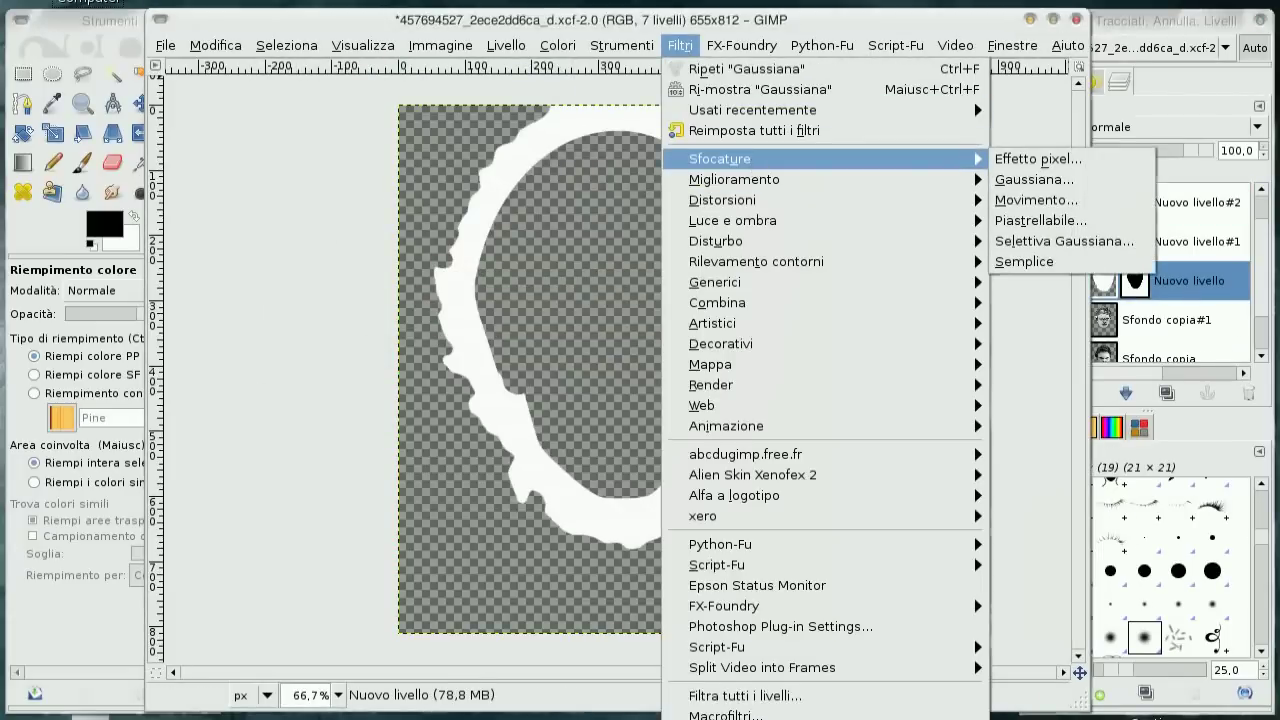
{"action": "left_click", "coordinate": [1030, 179]}
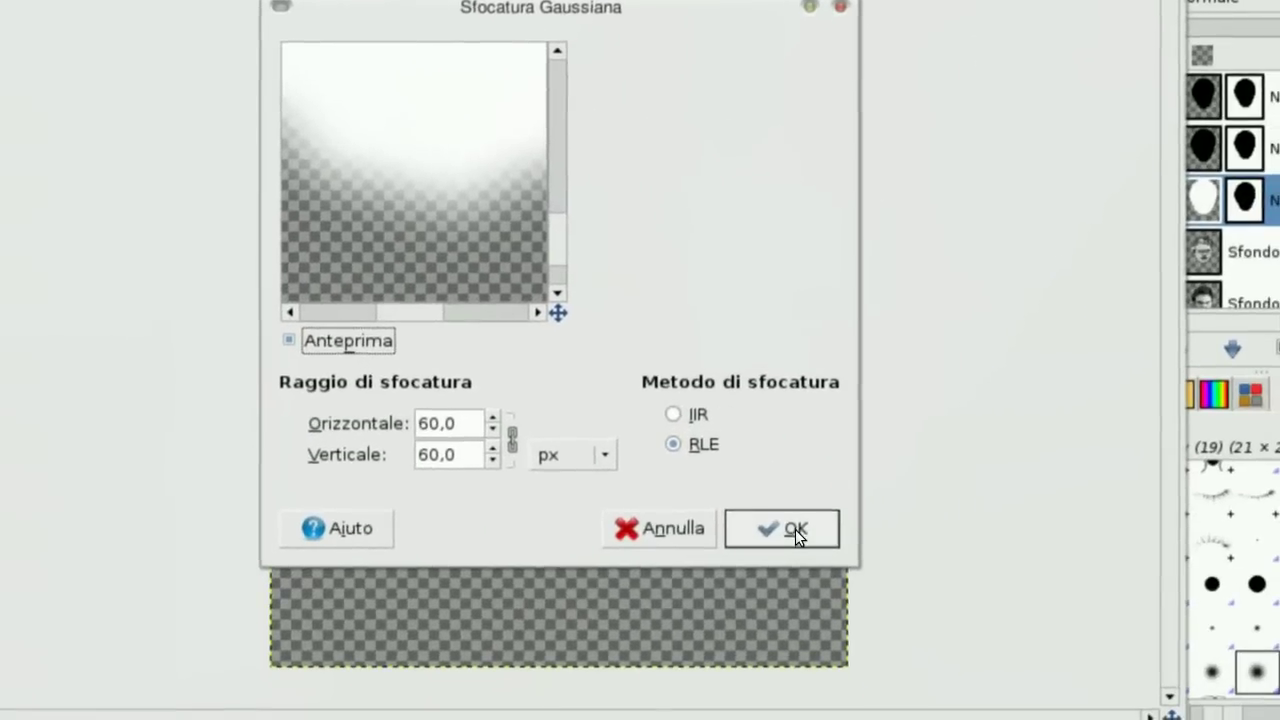
{"action": "left_click", "coordinate": [795, 529]}
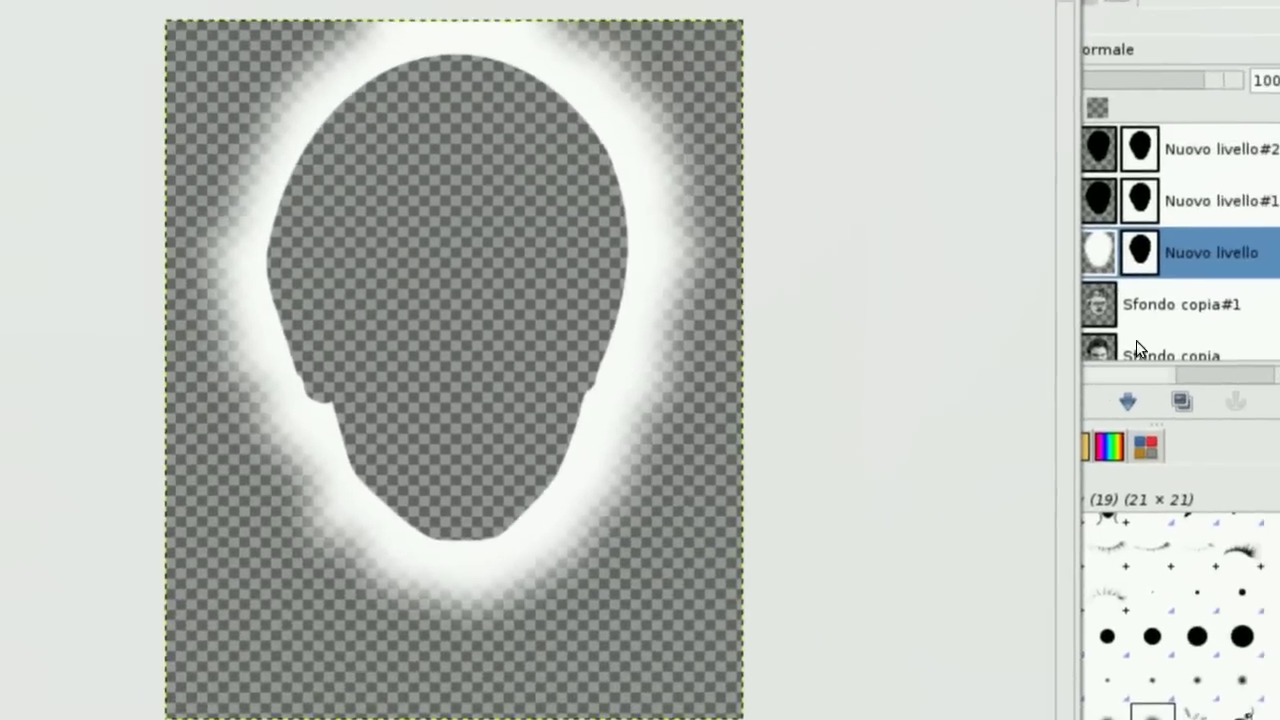
- Make Nuovo livello#1 visible and soften its black ring with 40 px Gaussian blurs
{"action": "left_click", "coordinate": [1160, 246]}
{"action": "left_click", "coordinate": [1002, 242]}
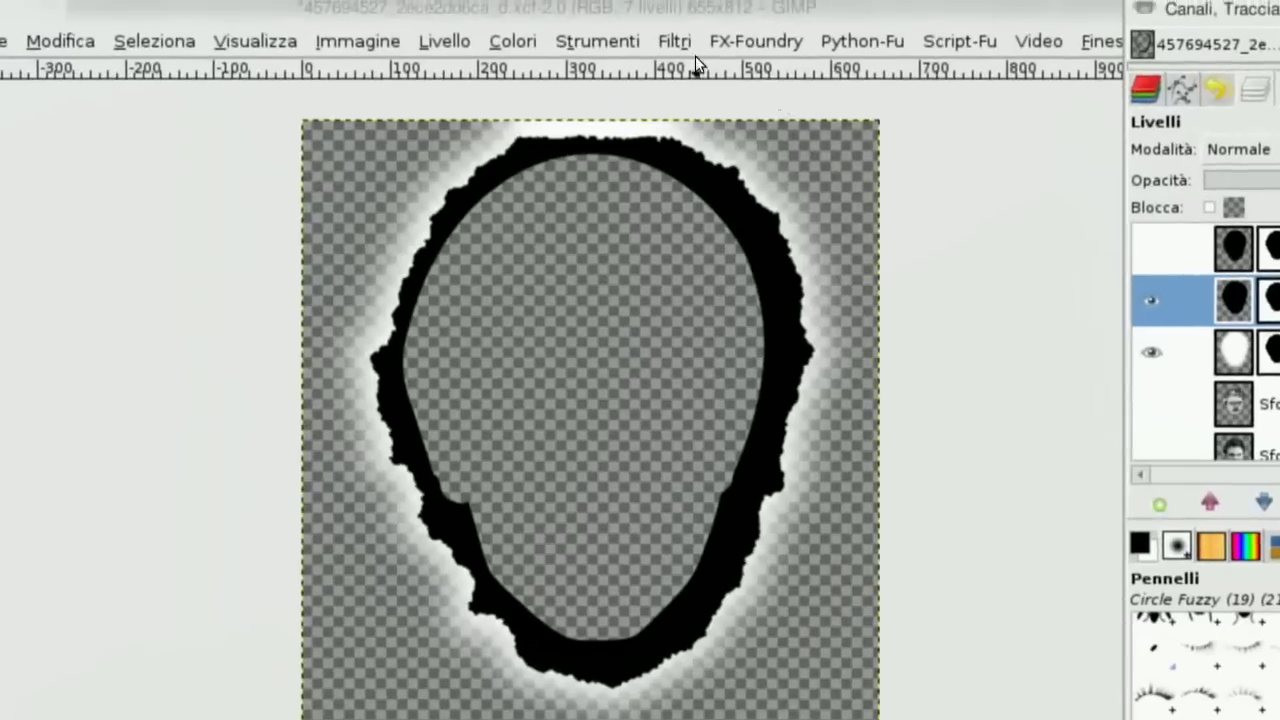
{"action": "left_click", "coordinate": [688, 44]}
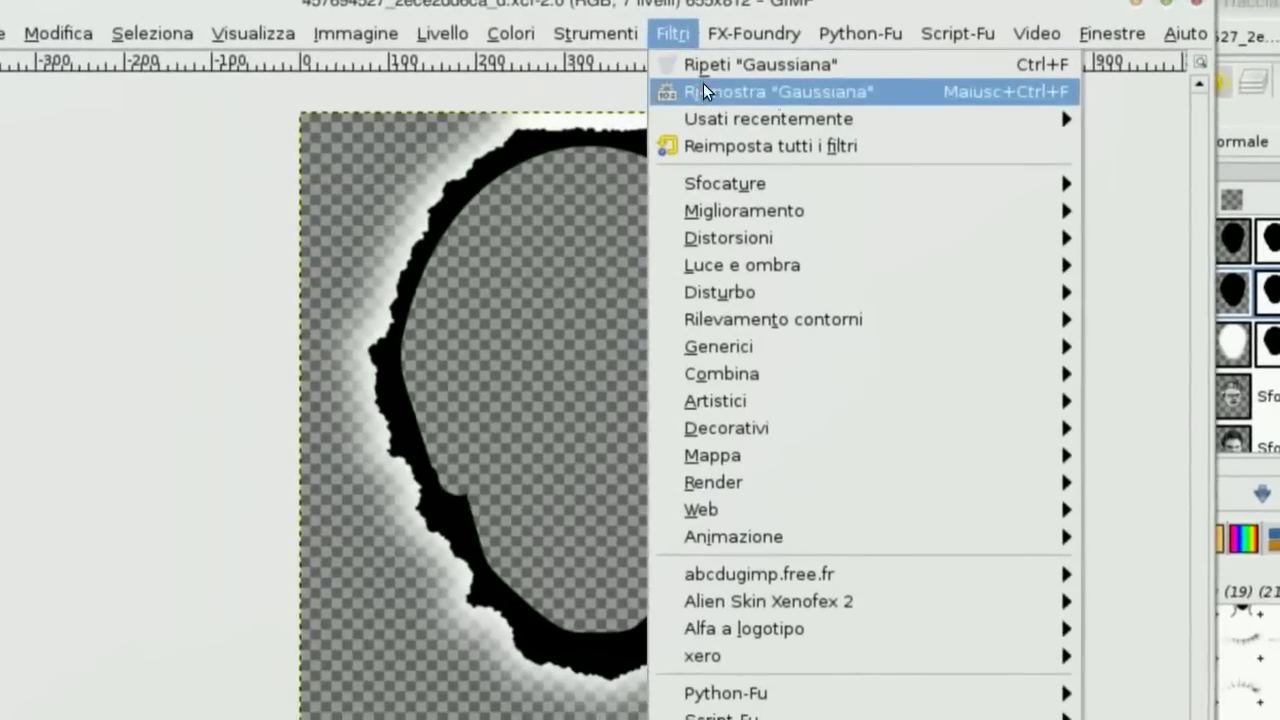
{"action": "left_click", "coordinate": [700, 89]}
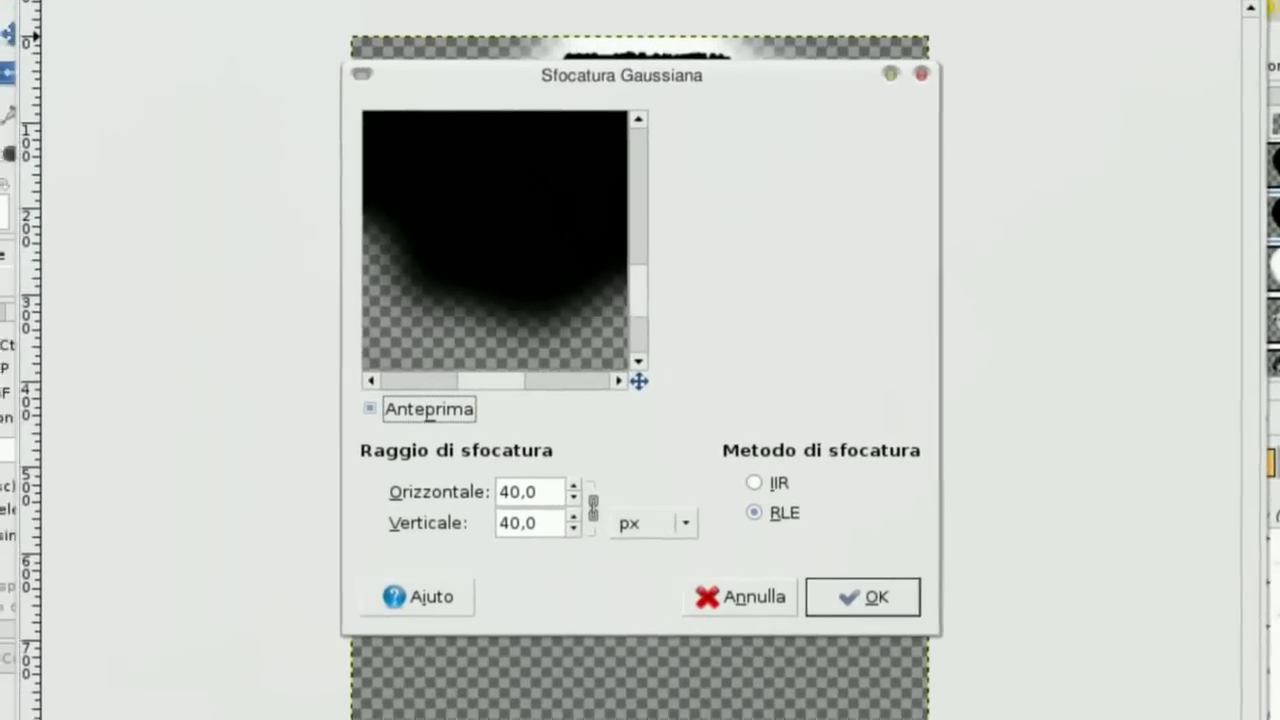
{"action": "left_click", "coordinate": [838, 602]}
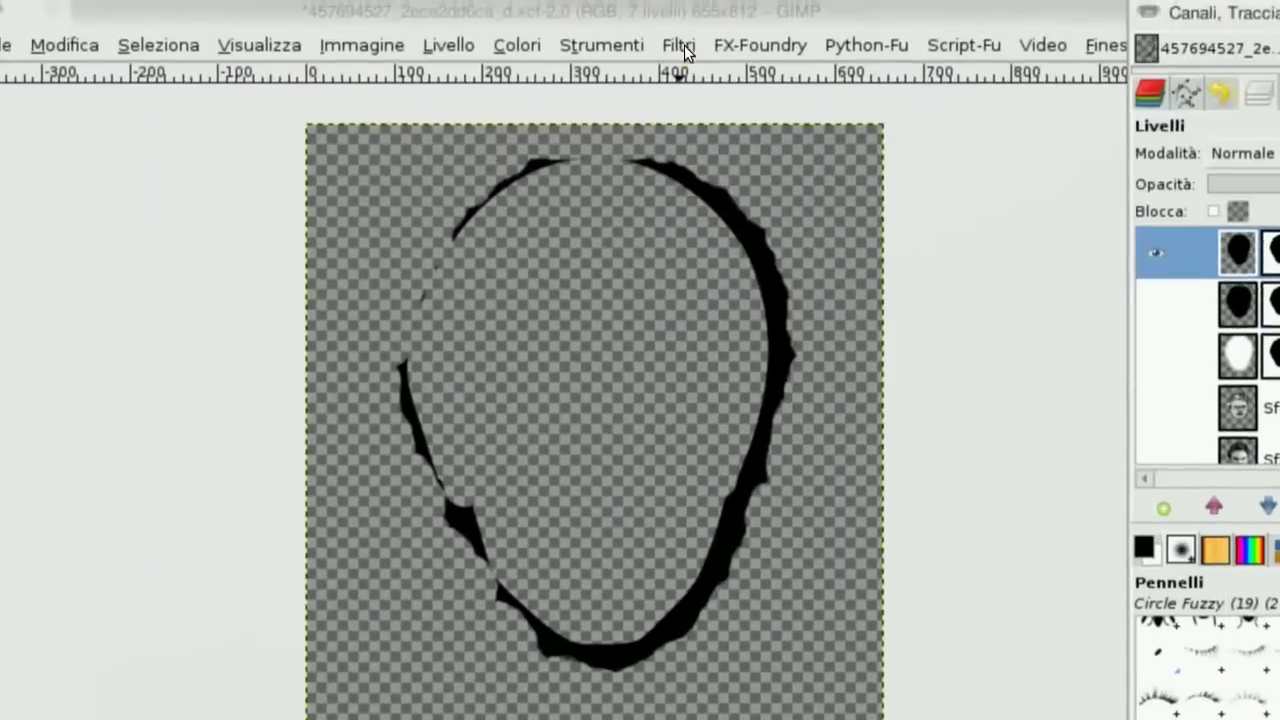
{"action": "left_click", "coordinate": [686, 52]}
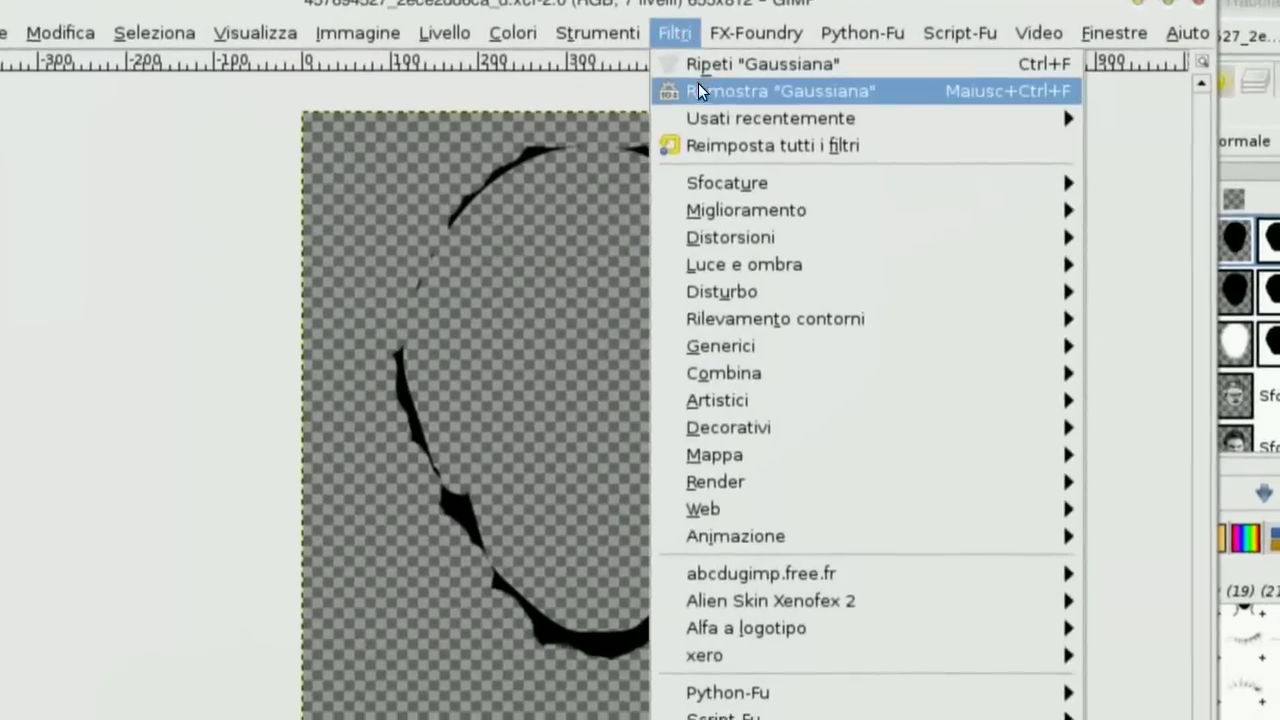
{"action": "left_click", "coordinate": [700, 88]}
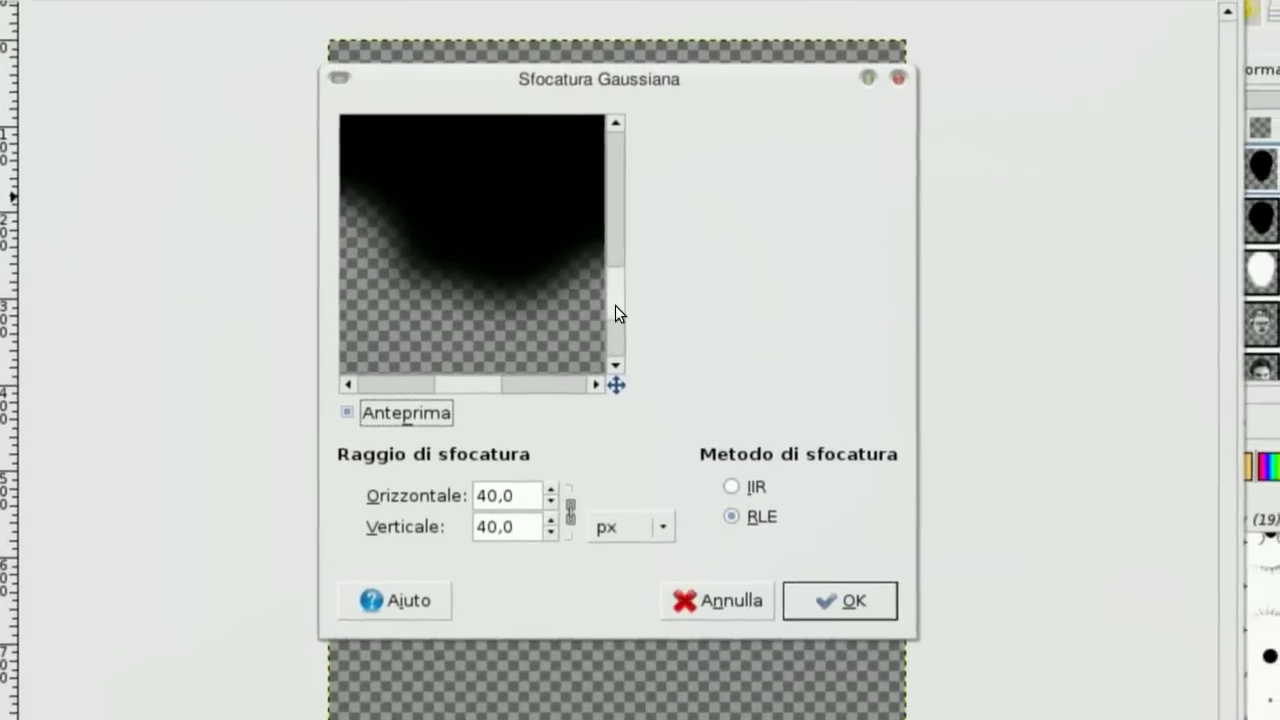
{"action": "left_click_drag", "start_coordinate": [614, 309], "coordinate": [626, 202]}
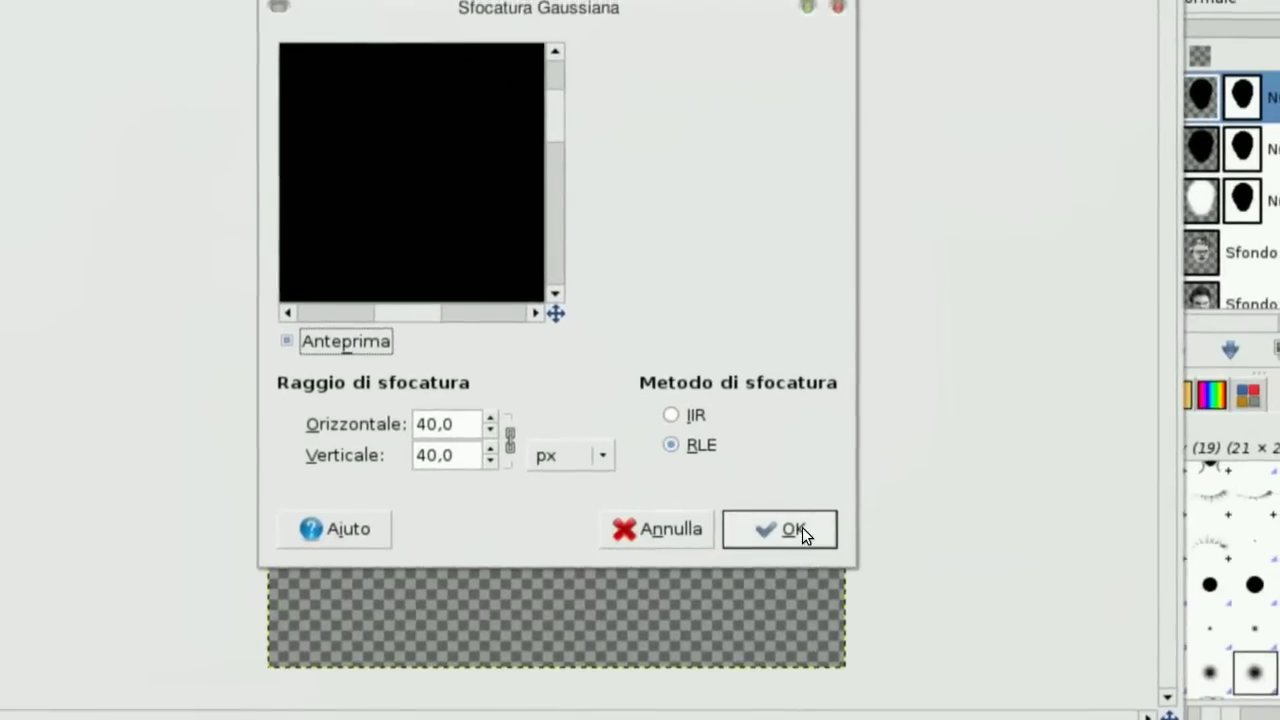
{"action": "left_click", "coordinate": [802, 527]}
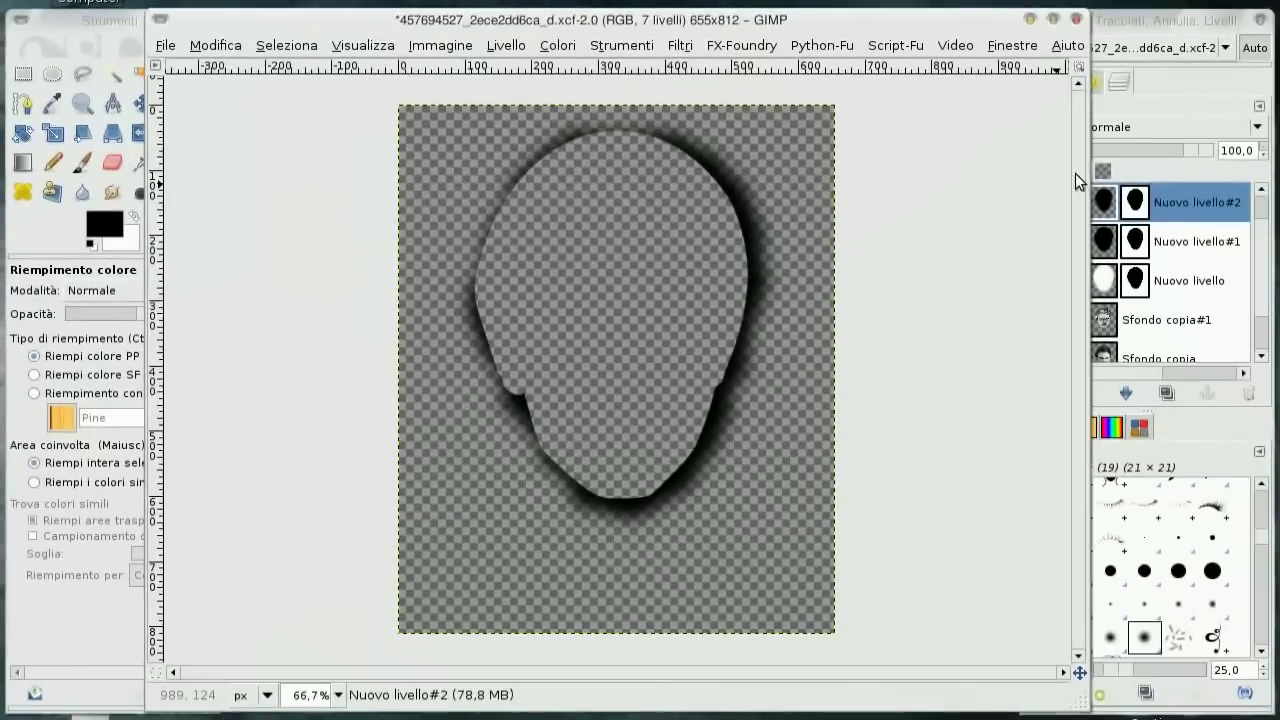
- Show all layers again and lower shadow opacity: Nuovo livello#1 to 73.8, Nuovo livello#2 to 85.4
{"action": "left_click", "coordinate": [1092, 203]}
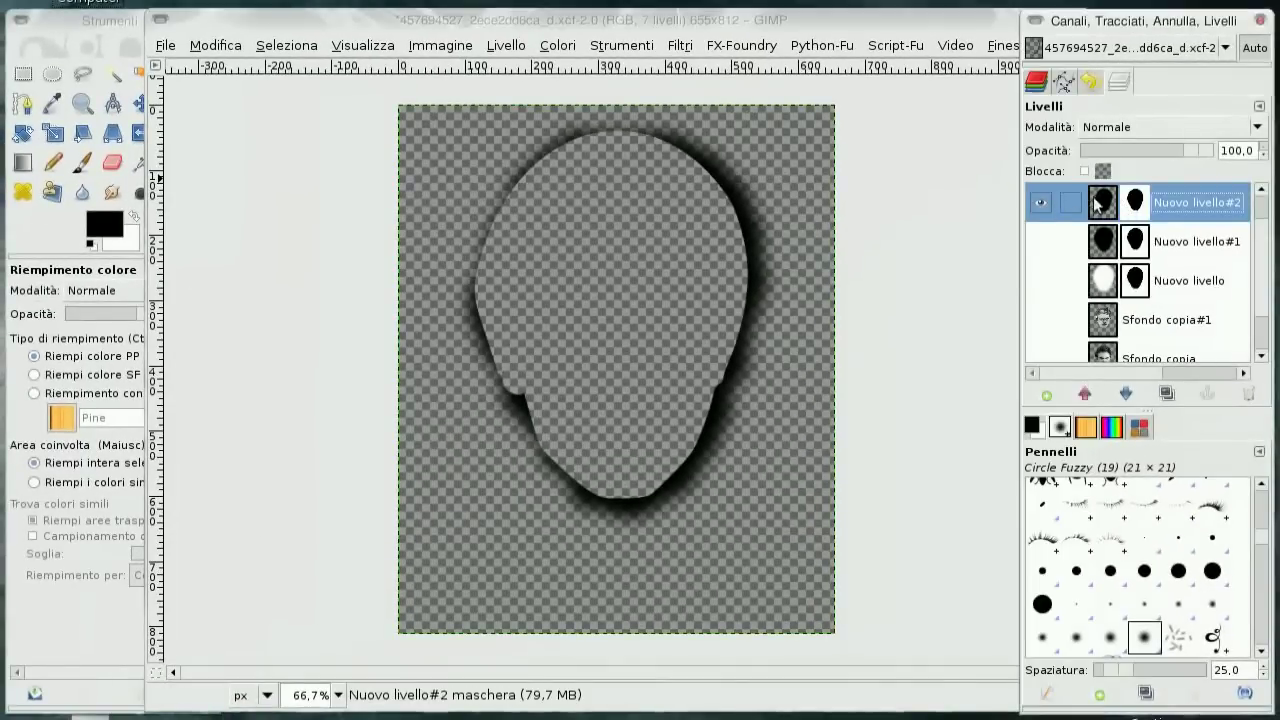
{"action": "left_click", "coordinate": [1041, 204], "text": "shift"}
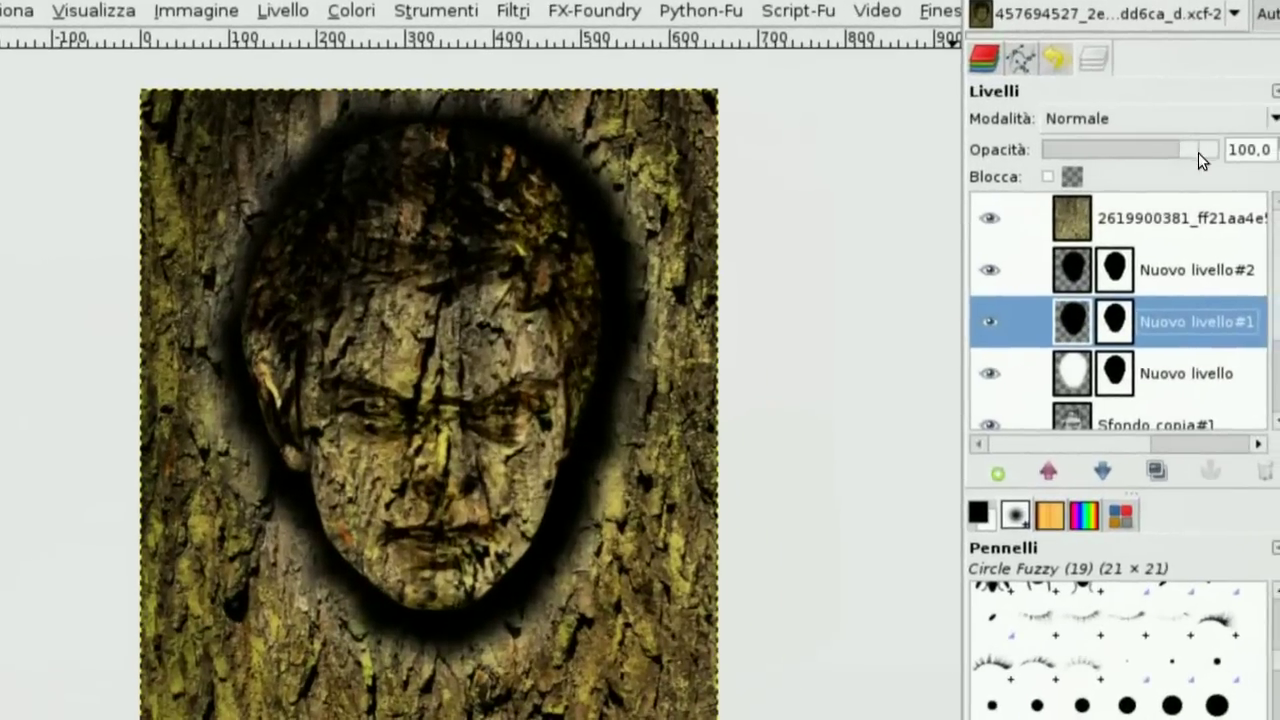
{"action": "mouse_move", "coordinate": [1199, 151]}
{"action": "left_mouse_down"}
{"action": "mouse_move", "coordinate": [1169, 149]}
{"action": "mouse_move", "coordinate": [1180, 150]}
{"action": "left_mouse_up"}
{"action": "key", "text": "Page_Up"}
{"action": "key", "text": "Page_Down"}
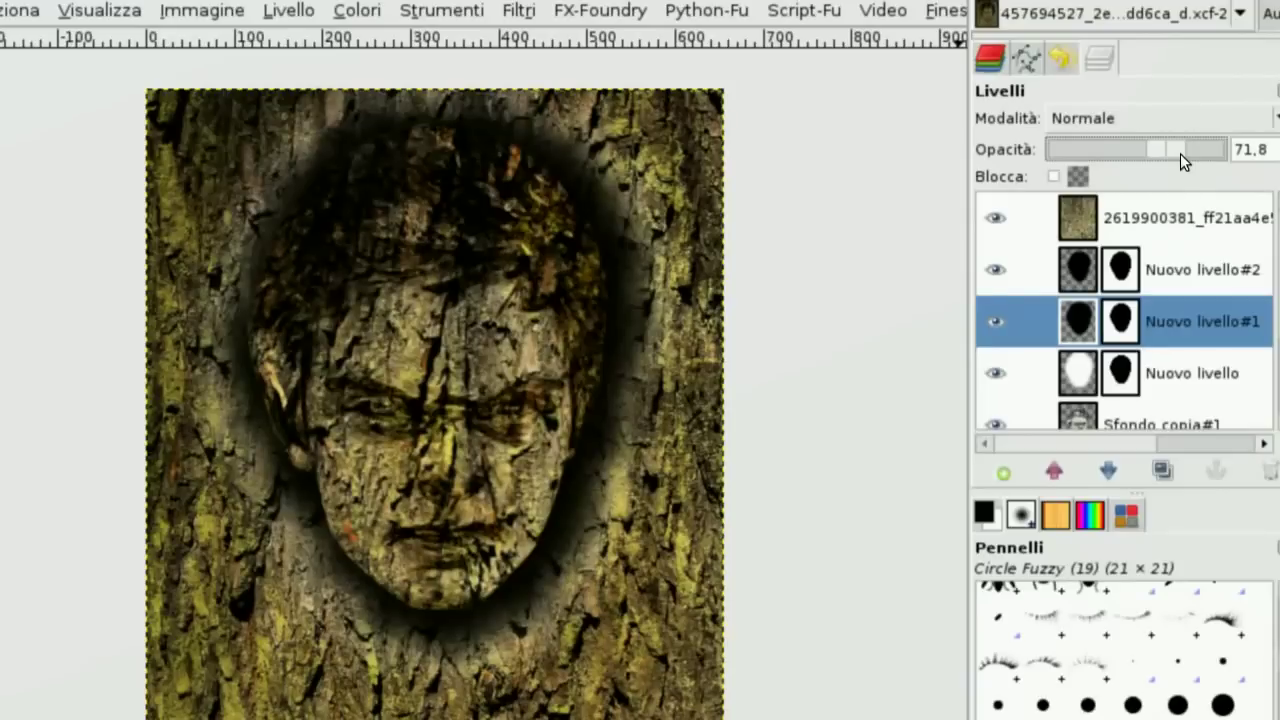
{"action": "left_click_drag", "start_coordinate": [1180, 153], "coordinate": [1182, 153]}
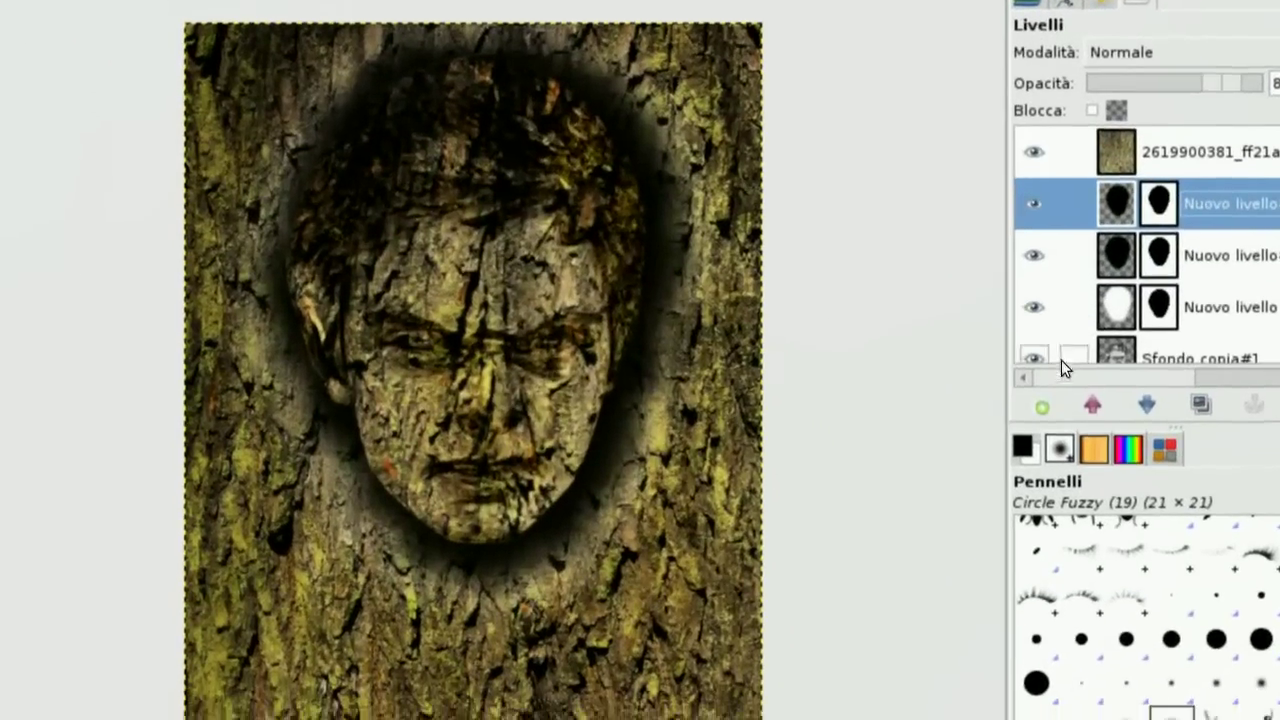
- Add a new transparent layer and set the Paintbrush to about 22 opacity with a smaller size
{"action": "left_click", "coordinate": [1046, 394]}
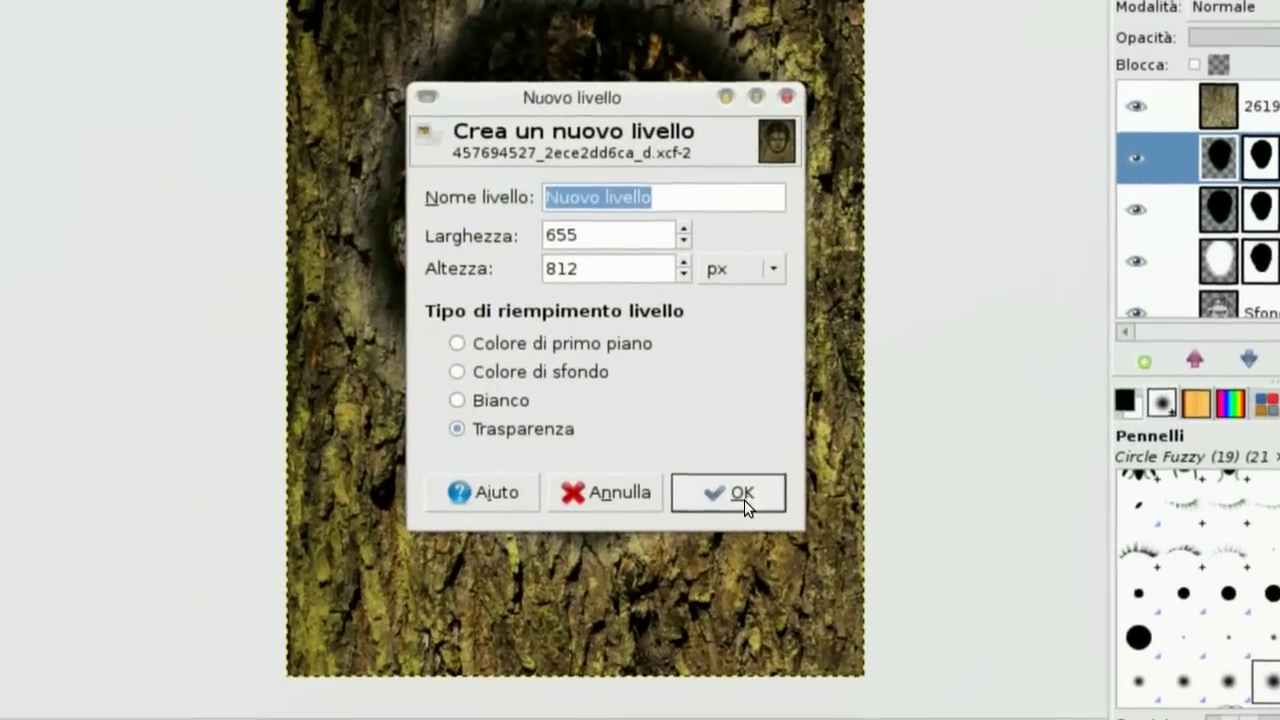
{"action": "left_click", "coordinate": [744, 498]}
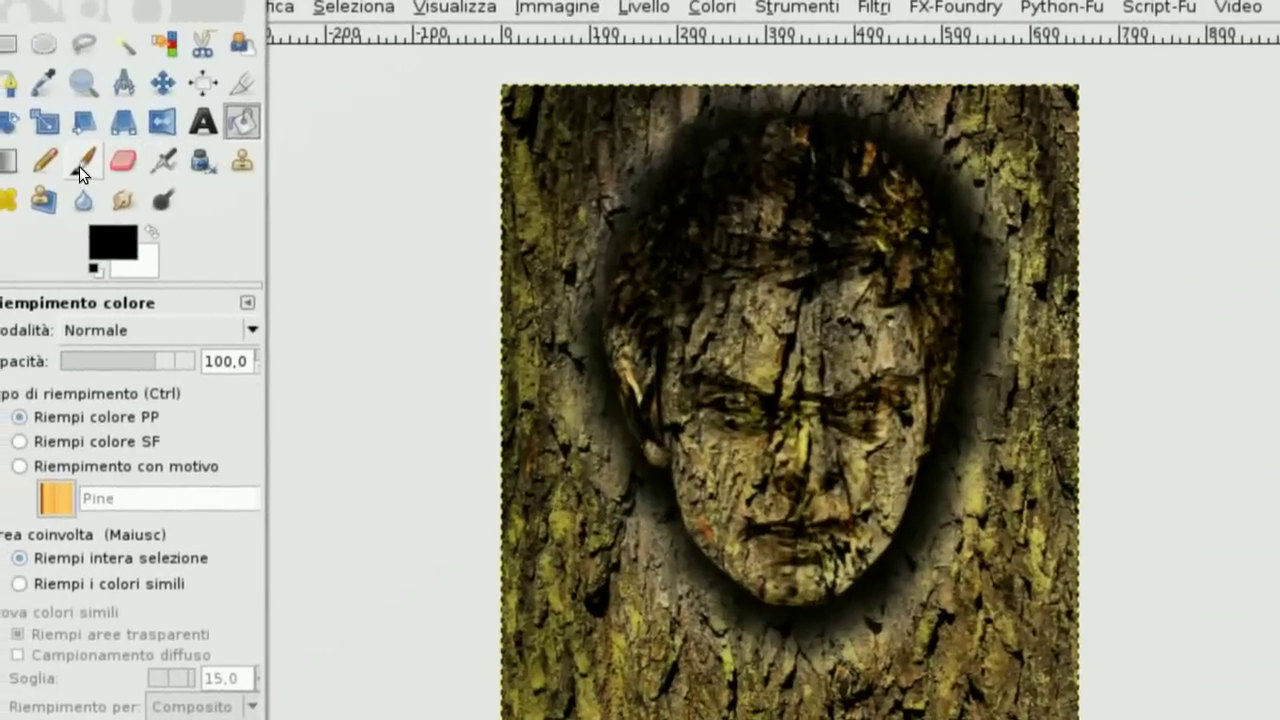
{"action": "left_click", "coordinate": [79, 166]}
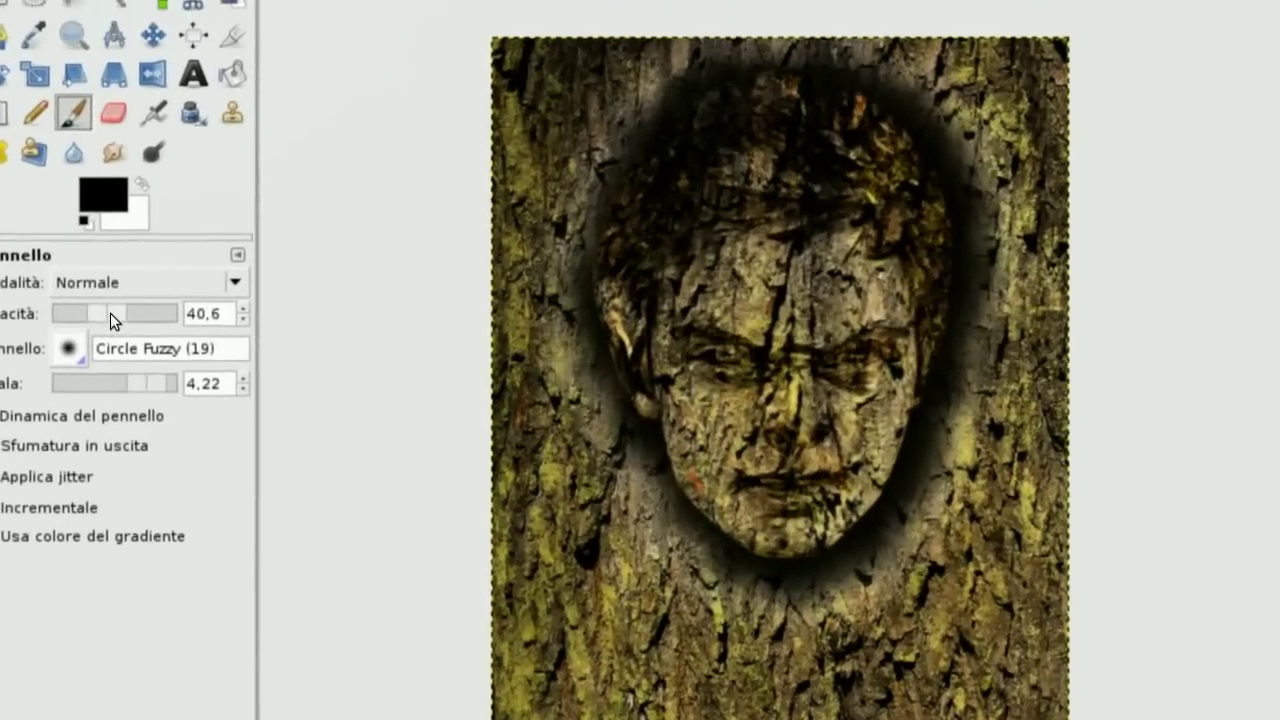
{"action": "left_click_drag", "start_coordinate": [110, 313], "coordinate": [98, 313]}
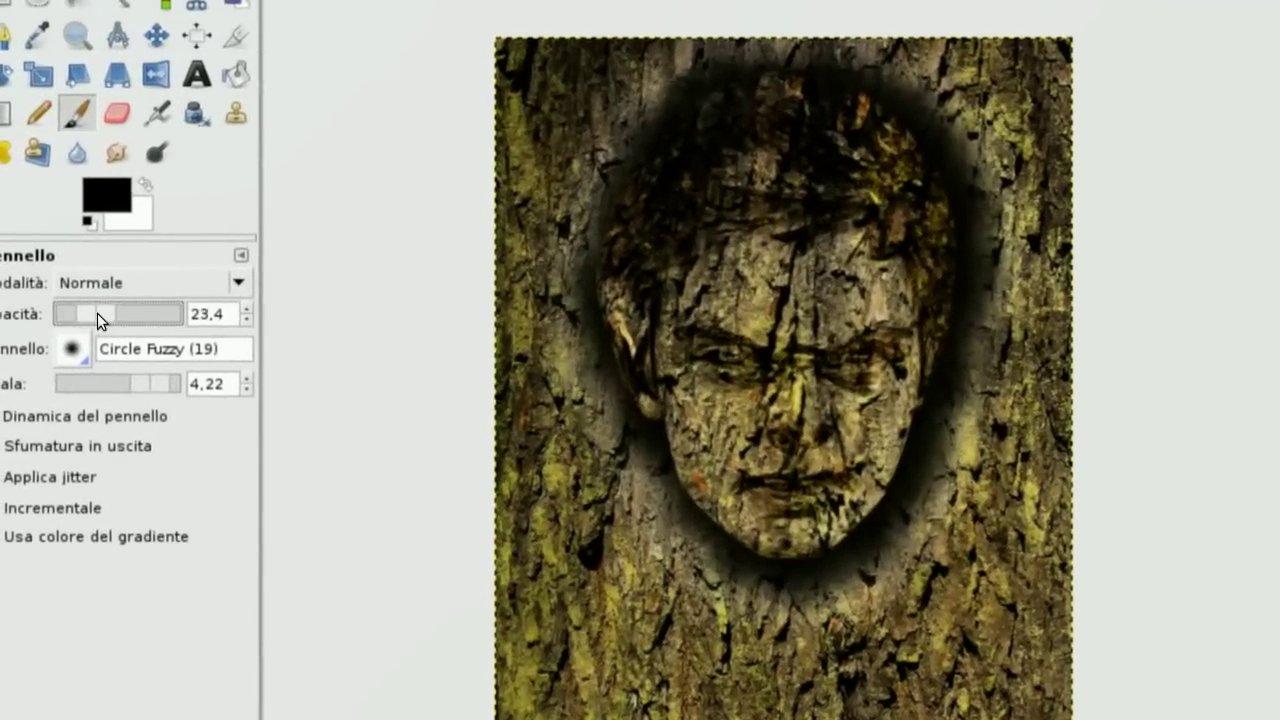
{"action": "left_click", "coordinate": [97, 313]}
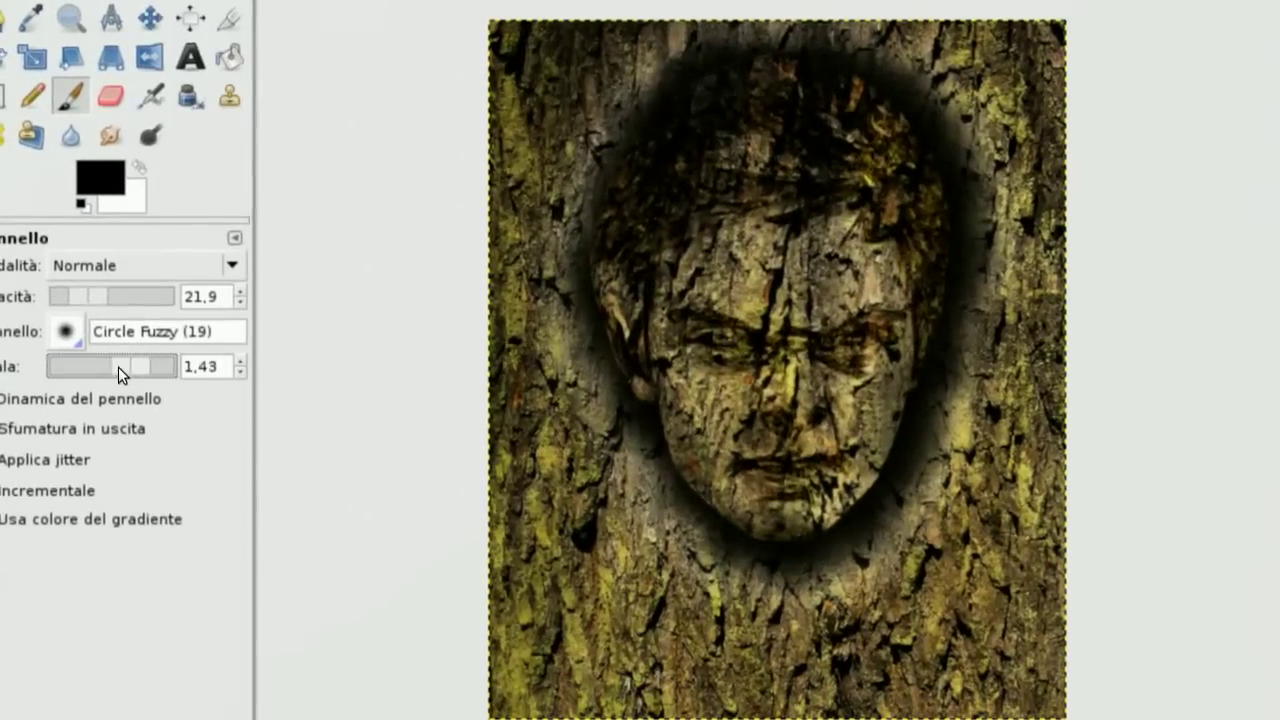
{"action": "left_click_drag", "start_coordinate": [118, 367], "coordinate": [133, 377]}
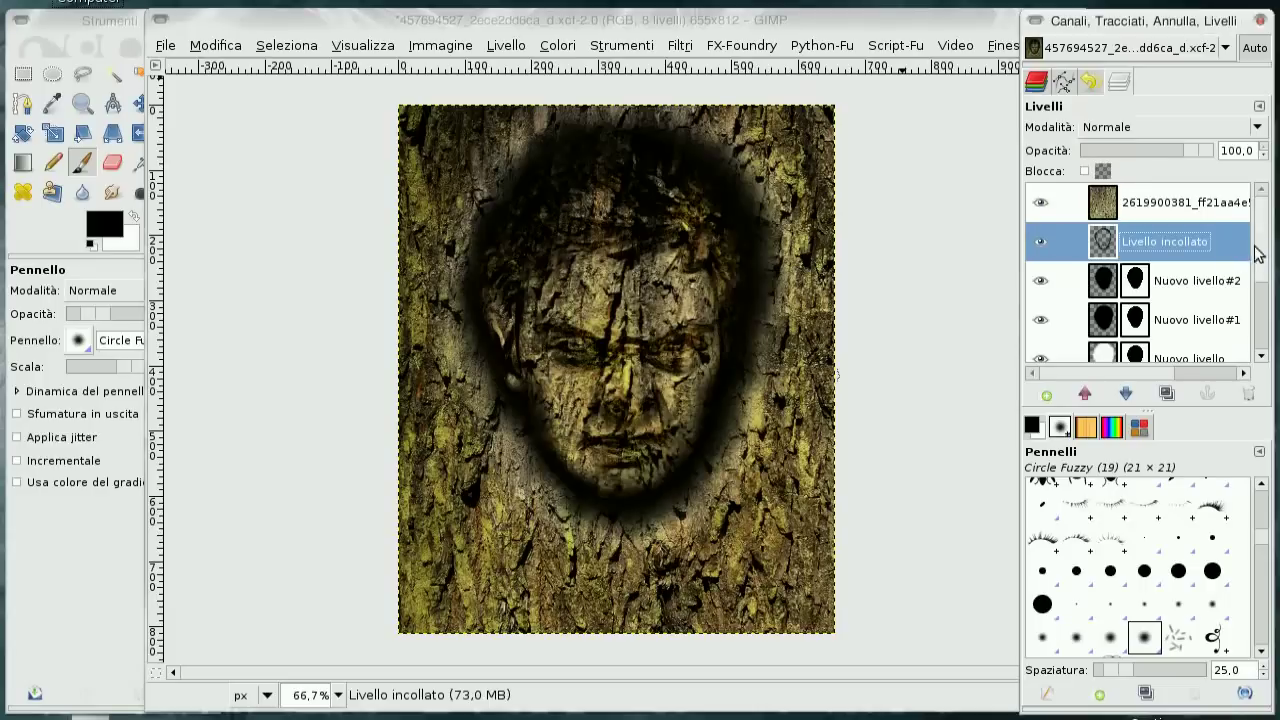
- Set Sfondo copia back to Normale mode, view it alone, and duplicate the Blu channel
{"action": "scroll", "coordinate": [1257, 253], "scroll_direction": "down", "scroll_amount": 3}
{"action": "scroll", "coordinate": [1172, 307], "scroll_direction": "down", "scroll_amount": 1}
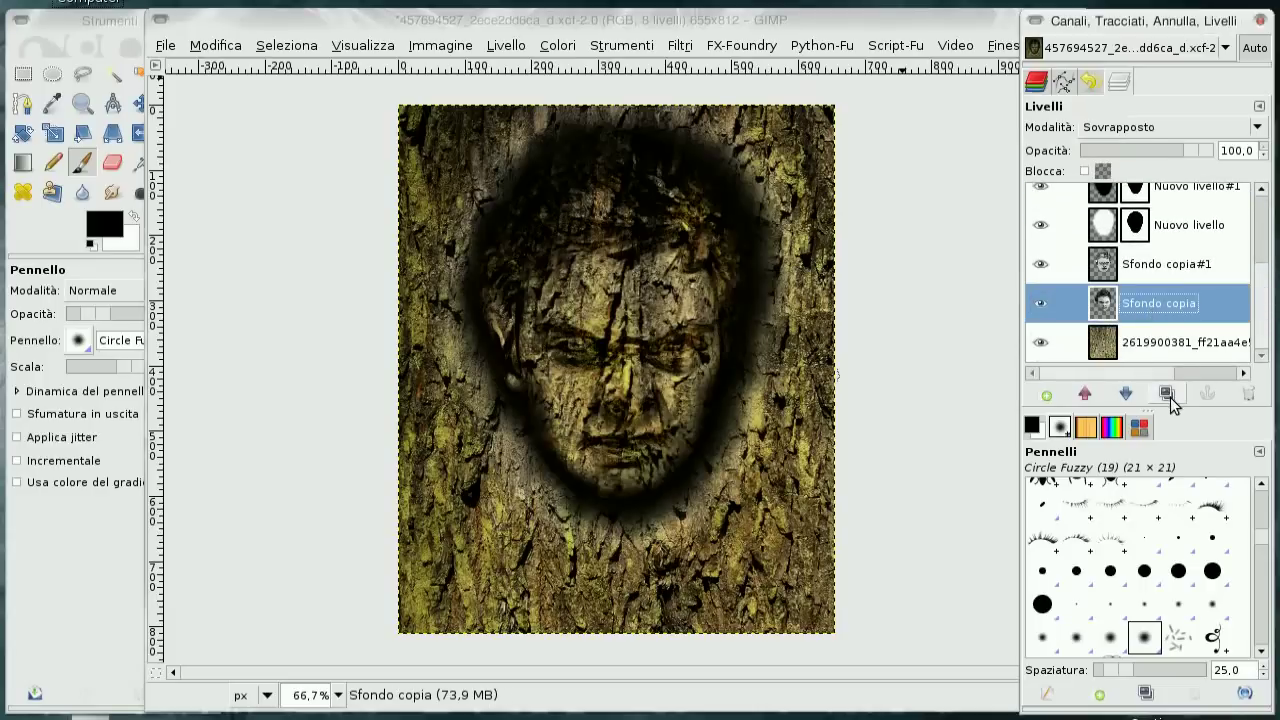
{"action": "left_click", "coordinate": [1150, 130]}
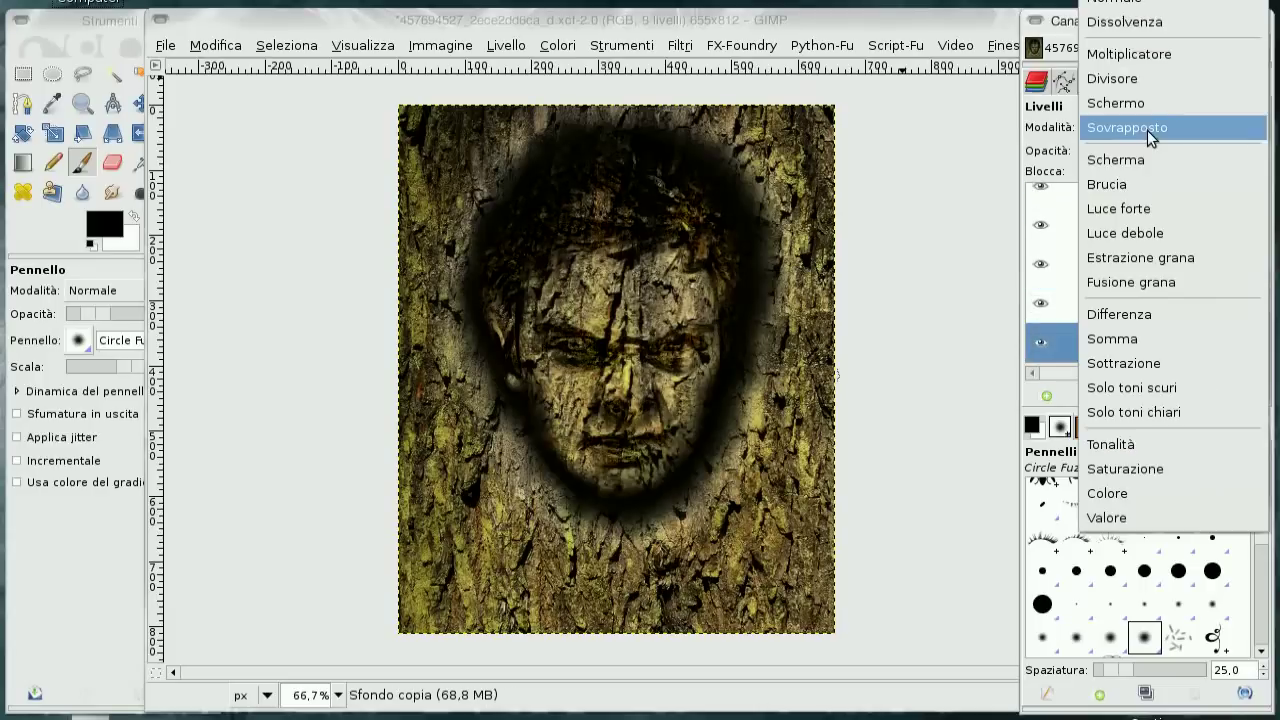
{"action": "left_click", "coordinate": [1122, 4]}
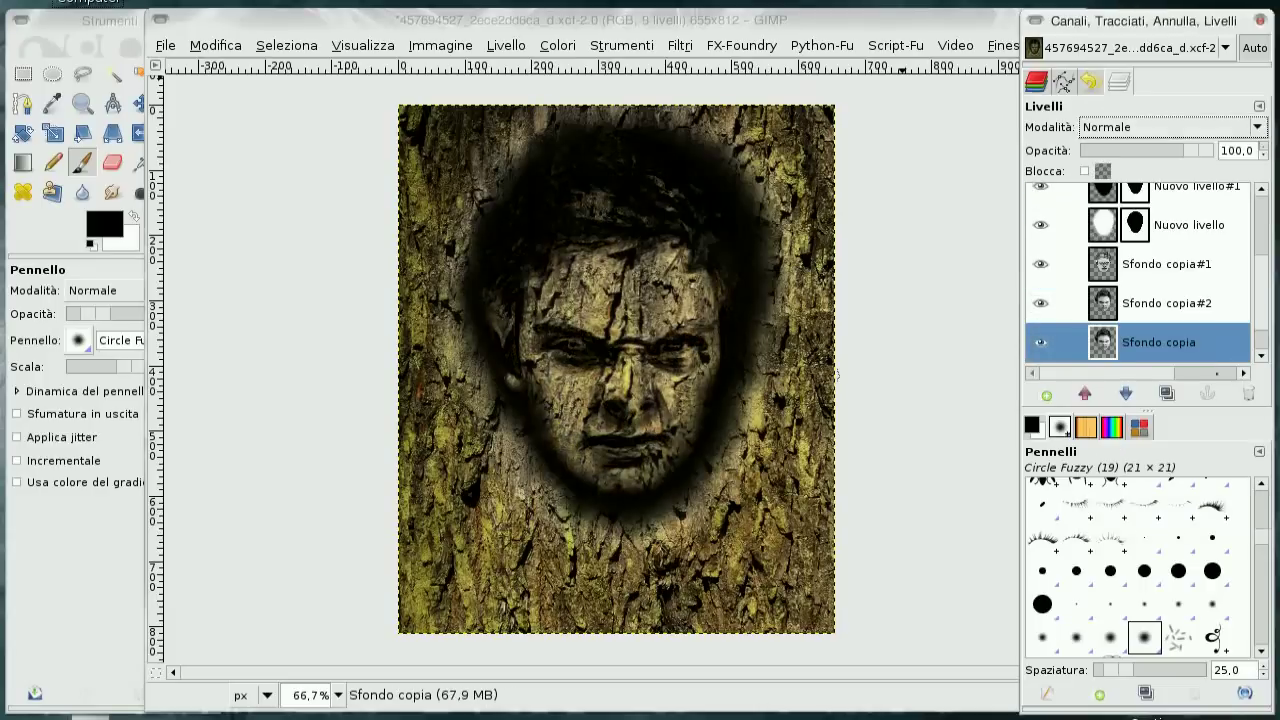
{"action": "left_click", "coordinate": [1040, 345], "text": "shift"}
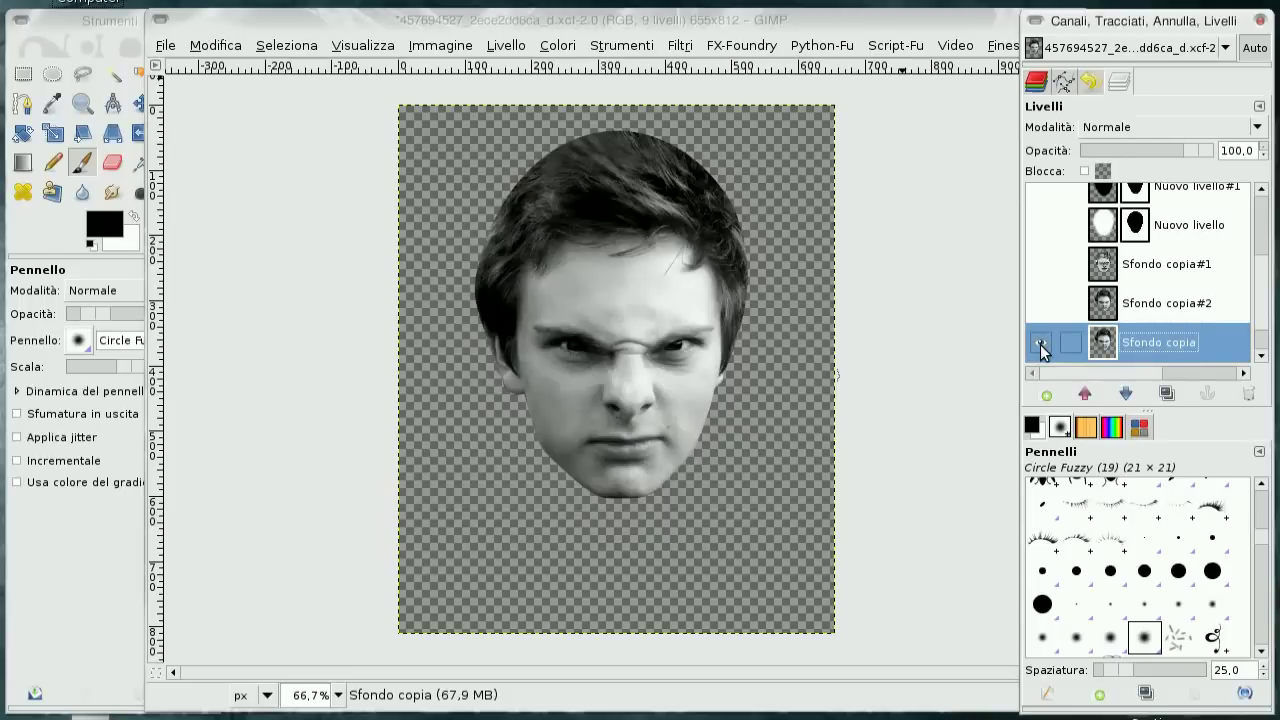
{"action": "left_click", "coordinate": [1037, 84]}
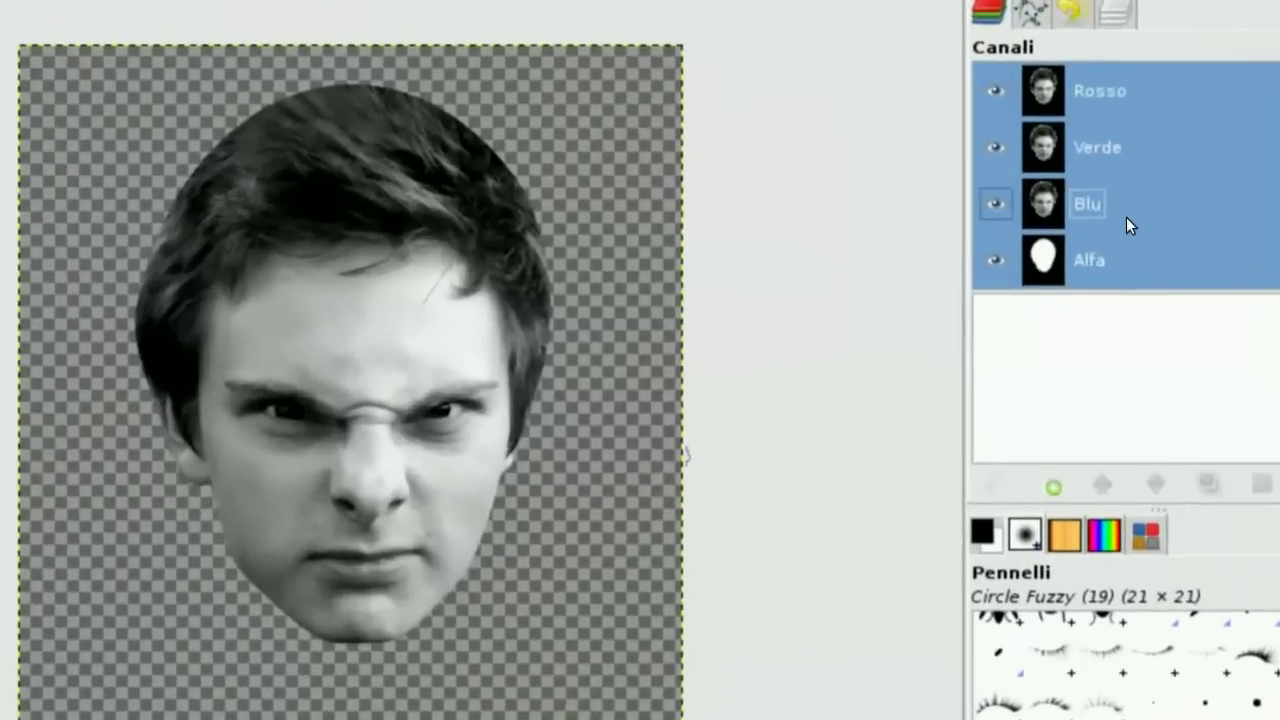
{"action": "right_click", "coordinate": [1128, 222]}
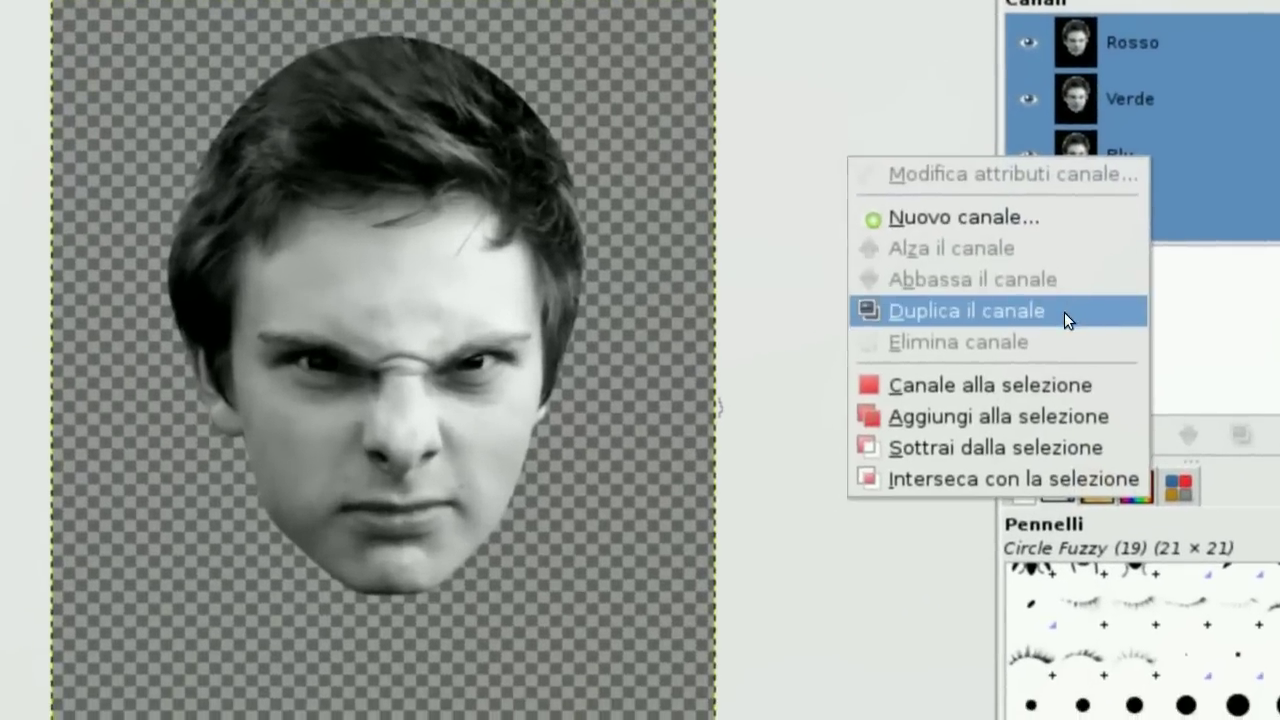
{"action": "left_click", "coordinate": [1043, 365]}
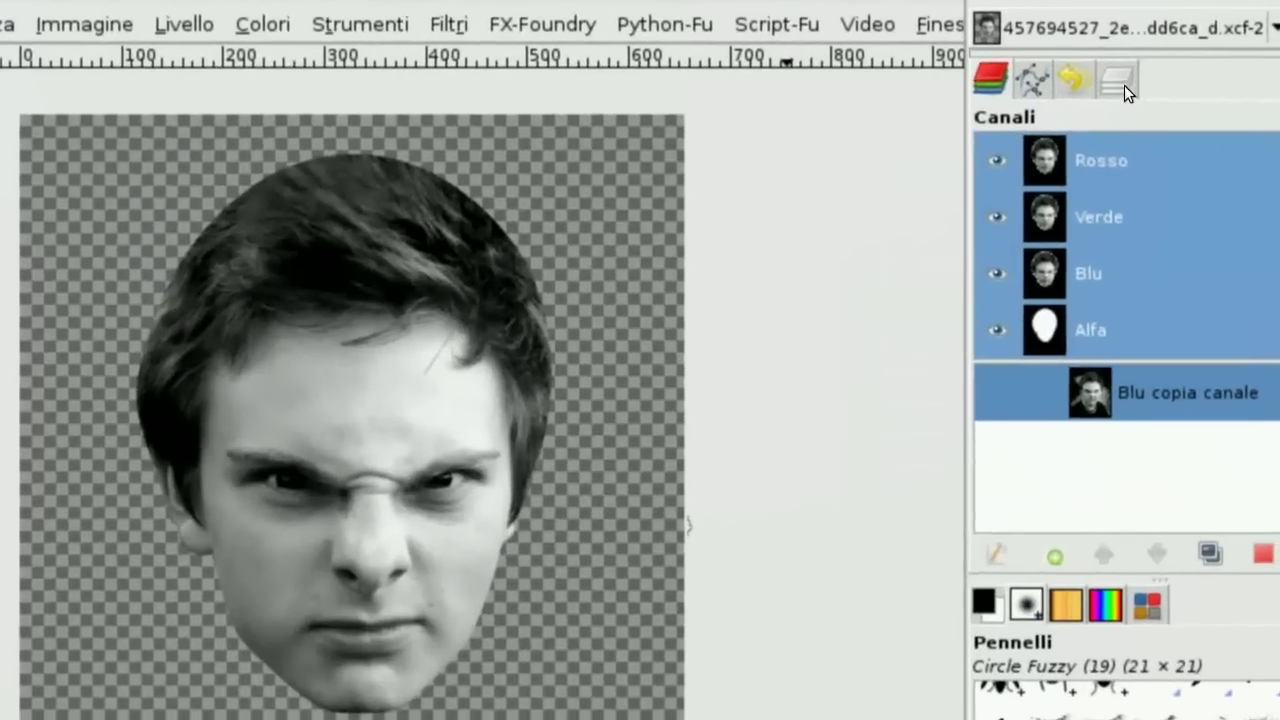
- Add a layer mask to Sfondo copia from the Blu copia canale channel, then show all layers
{"action": "left_click", "coordinate": [988, 78]}
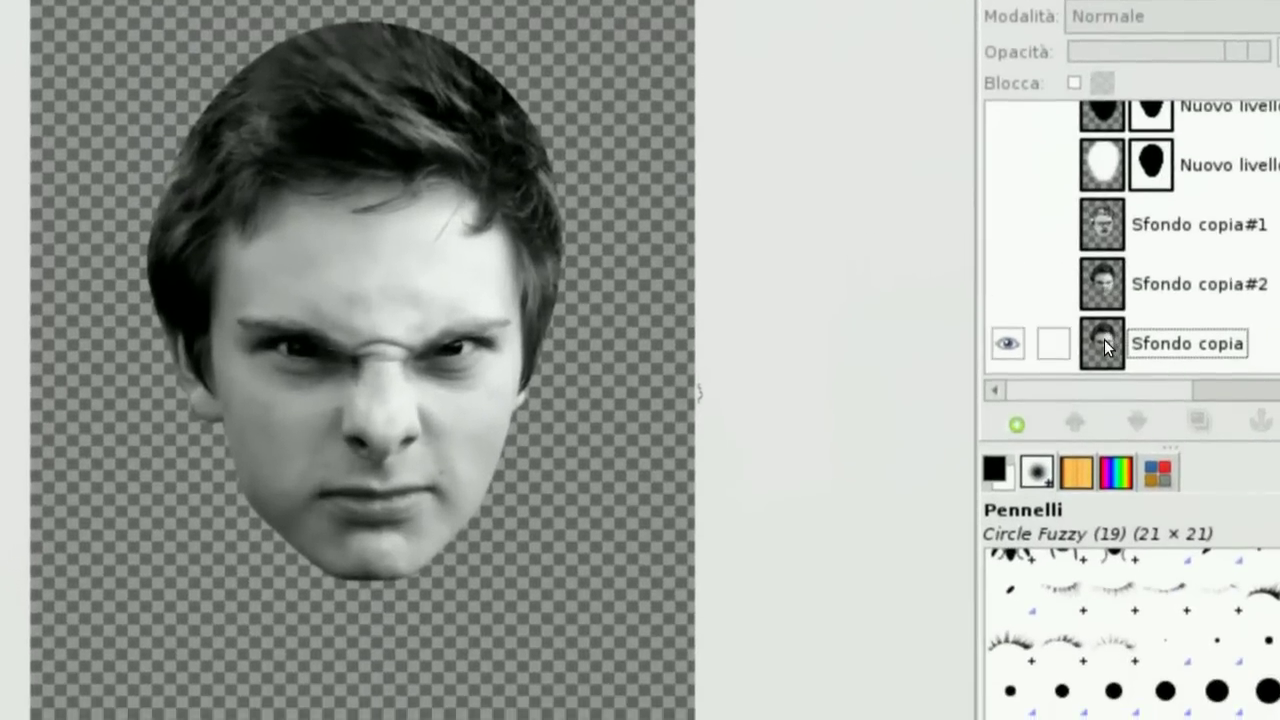
{"action": "right_click", "coordinate": [1106, 347]}
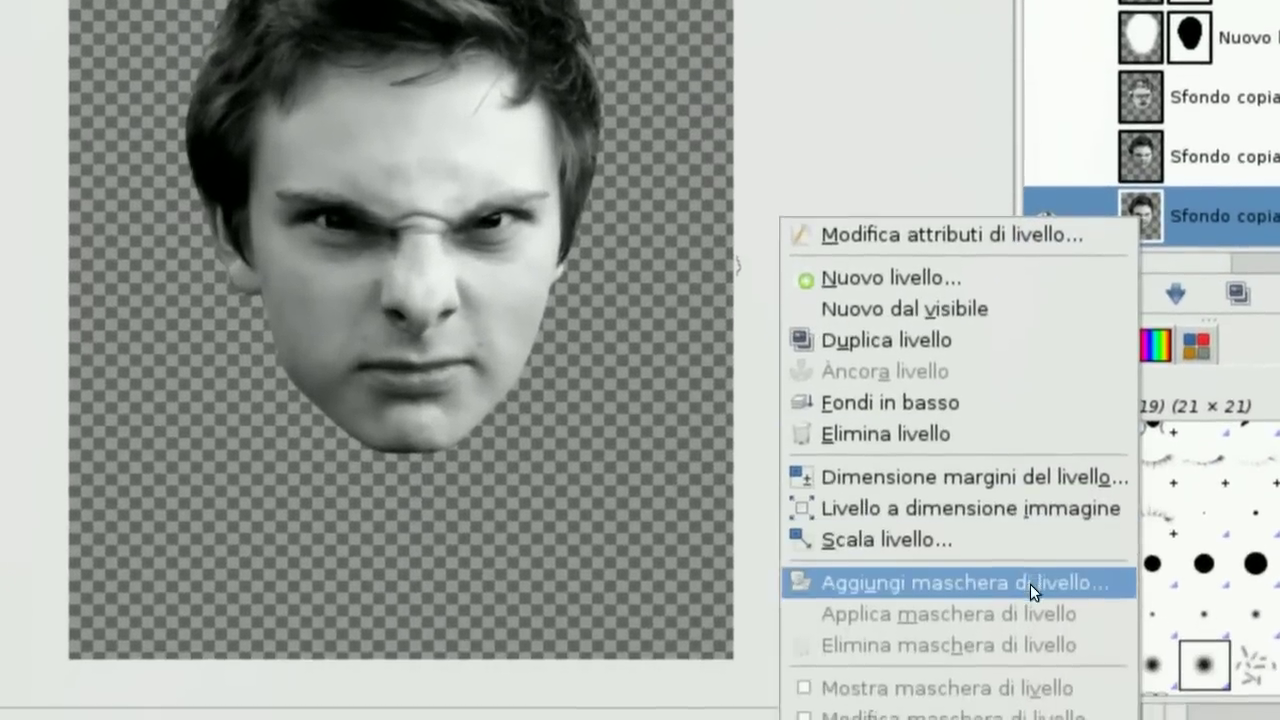
{"action": "left_click", "coordinate": [1030, 582]}
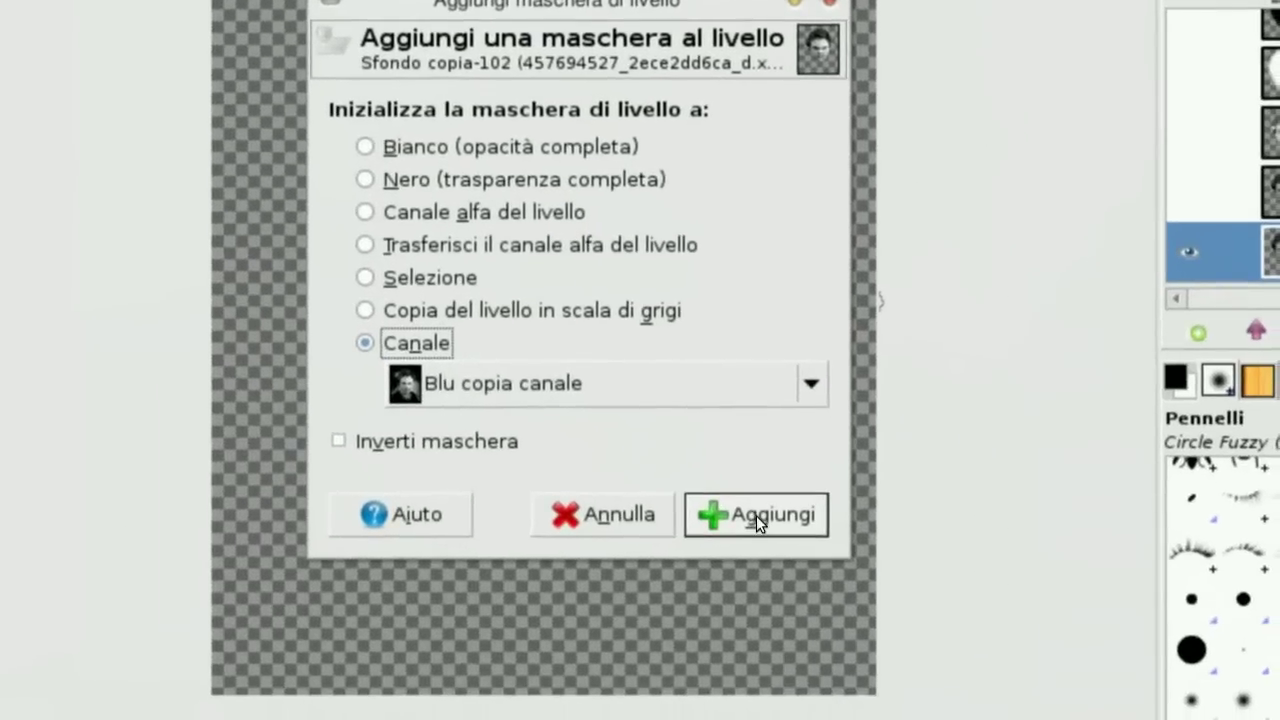
{"action": "left_click", "coordinate": [830, 548]}
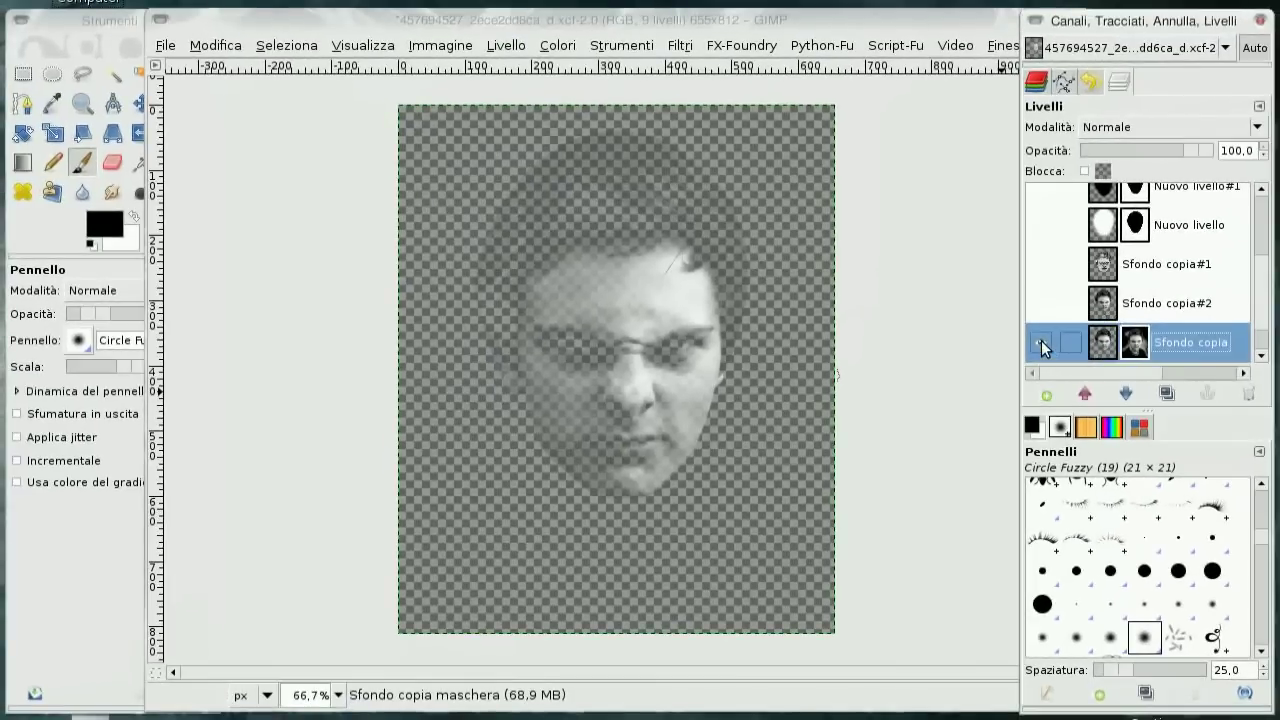
{"action": "left_click", "coordinate": [1041, 340], "text": "shift"}
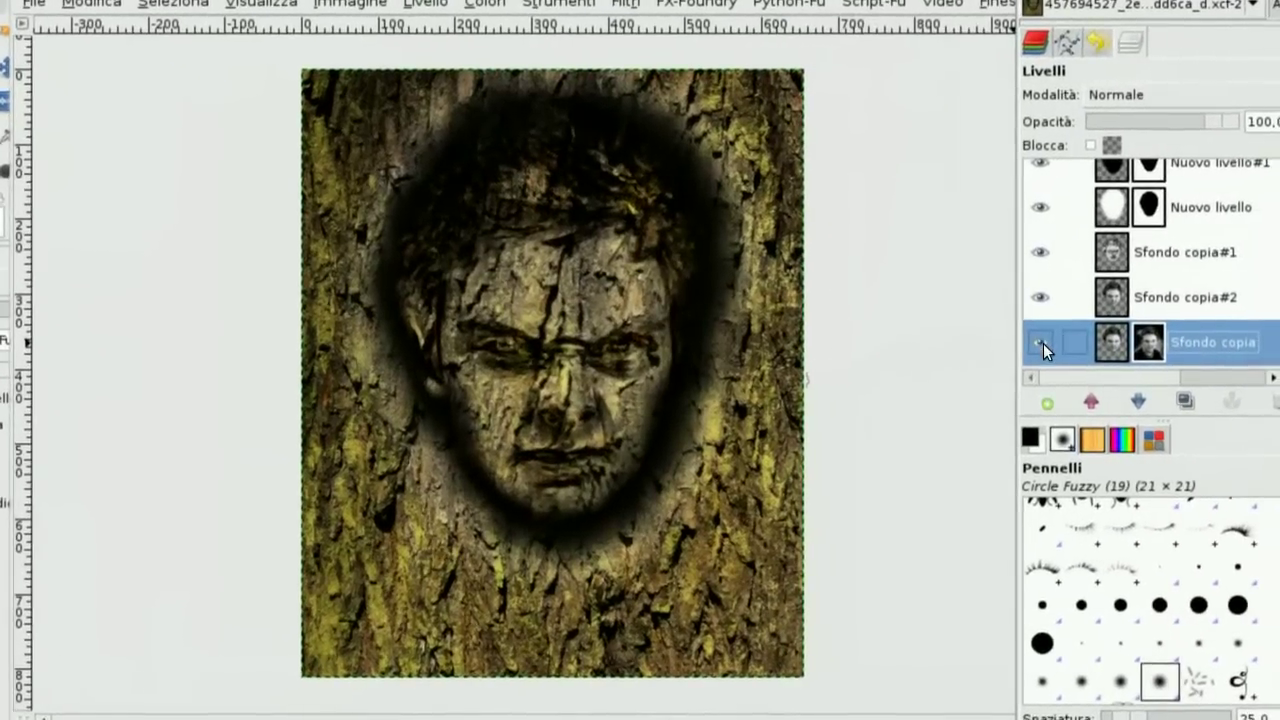
{"action": "left_click", "coordinate": [1041, 342]}
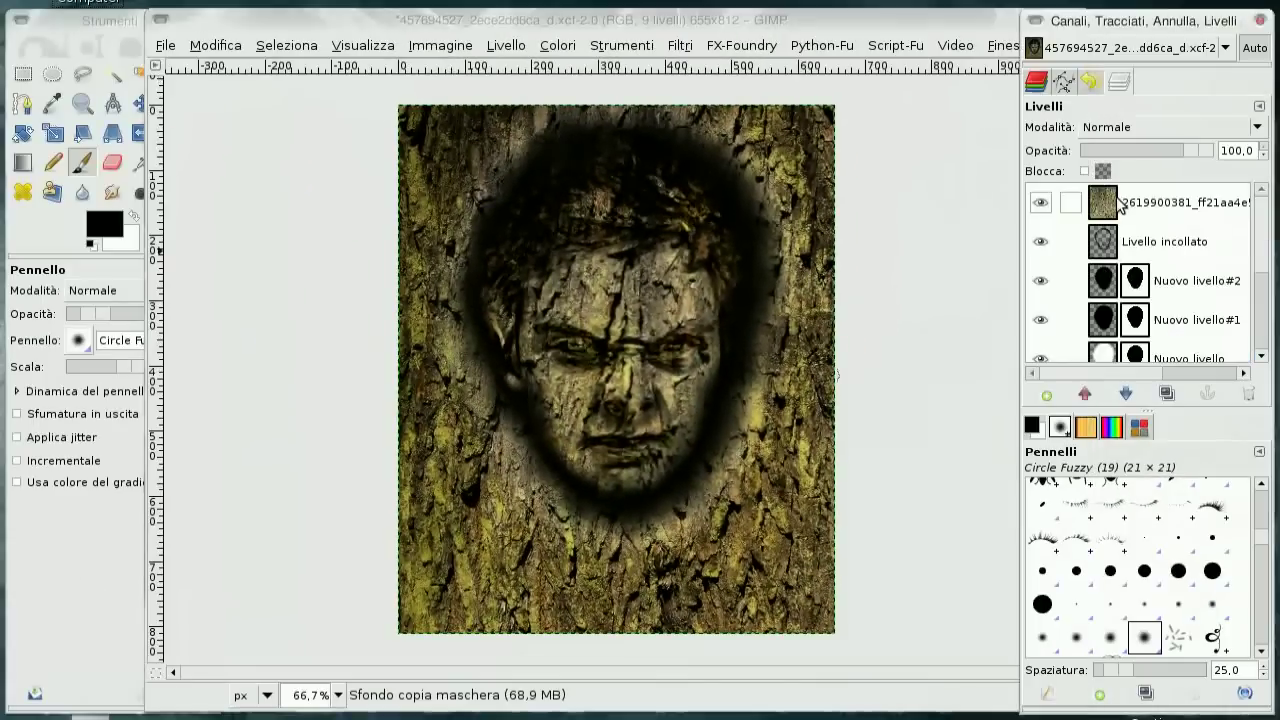
- Flatten the image to a single layer and crop off the bottom strip of bark
{"action": "right_click", "coordinate": [1118, 200]}
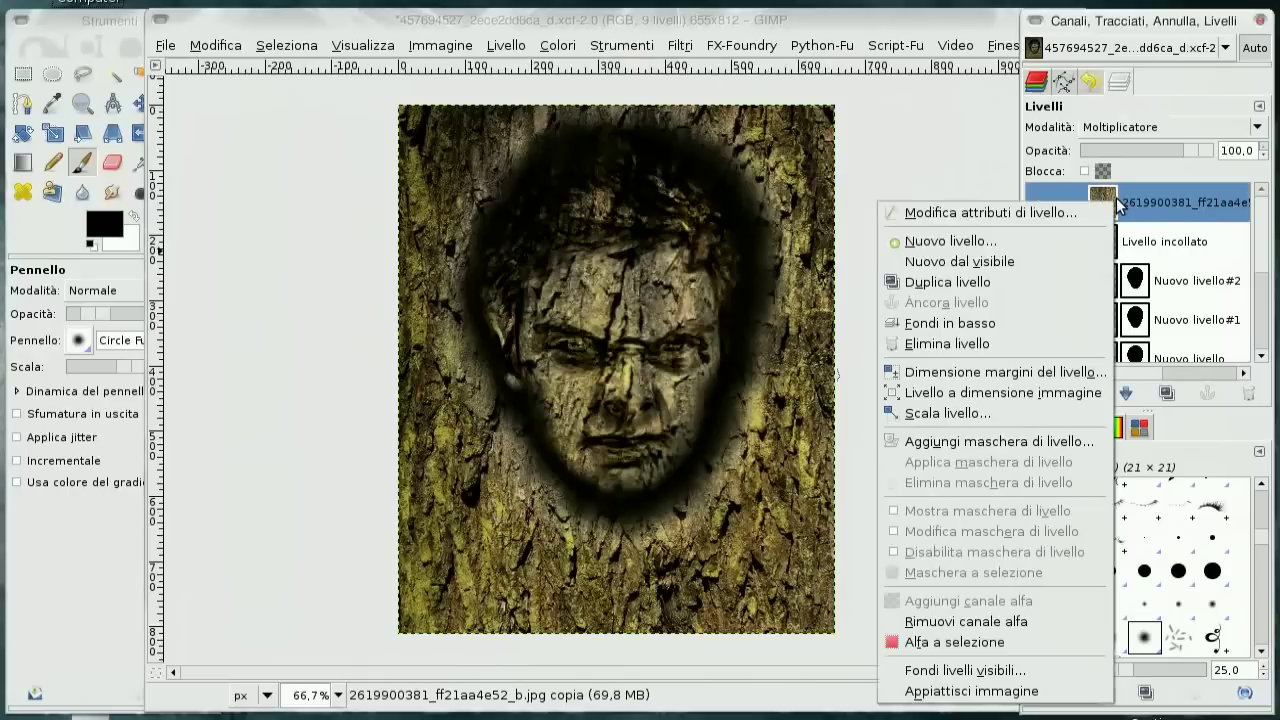
{"action": "left_click", "coordinate": [1005, 691]}
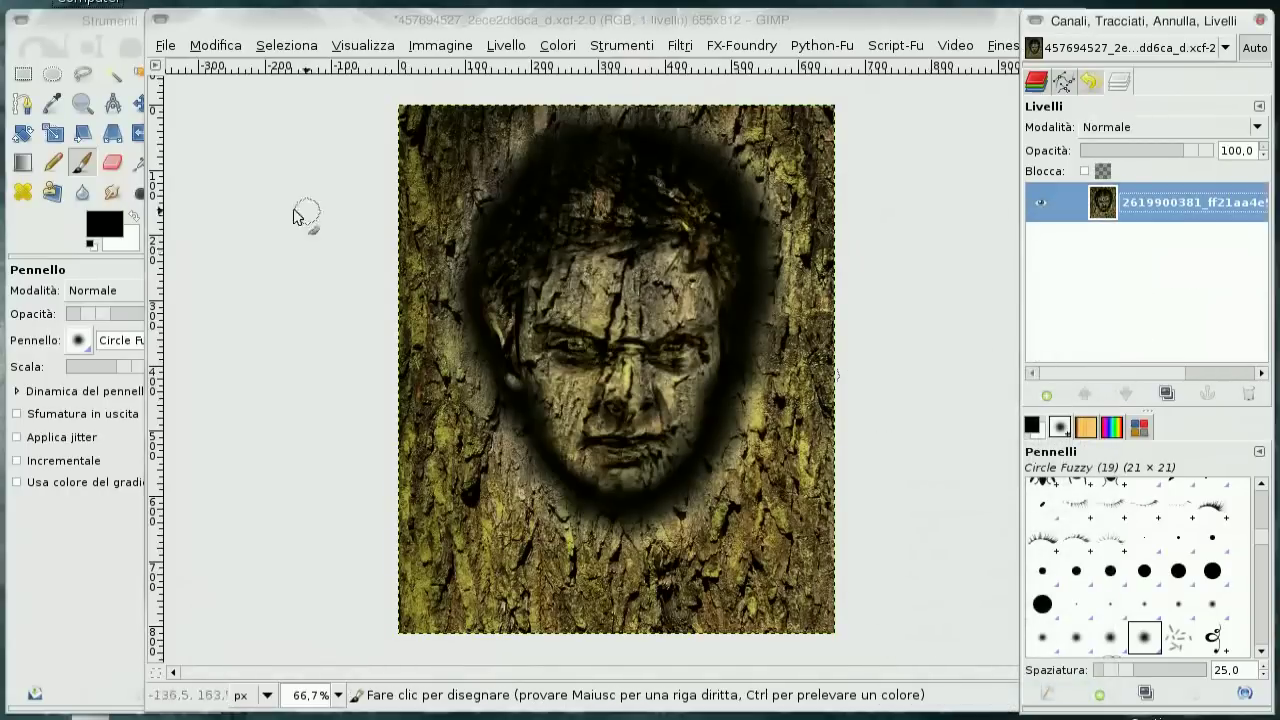
{"action": "left_click", "coordinate": [110, 40]}
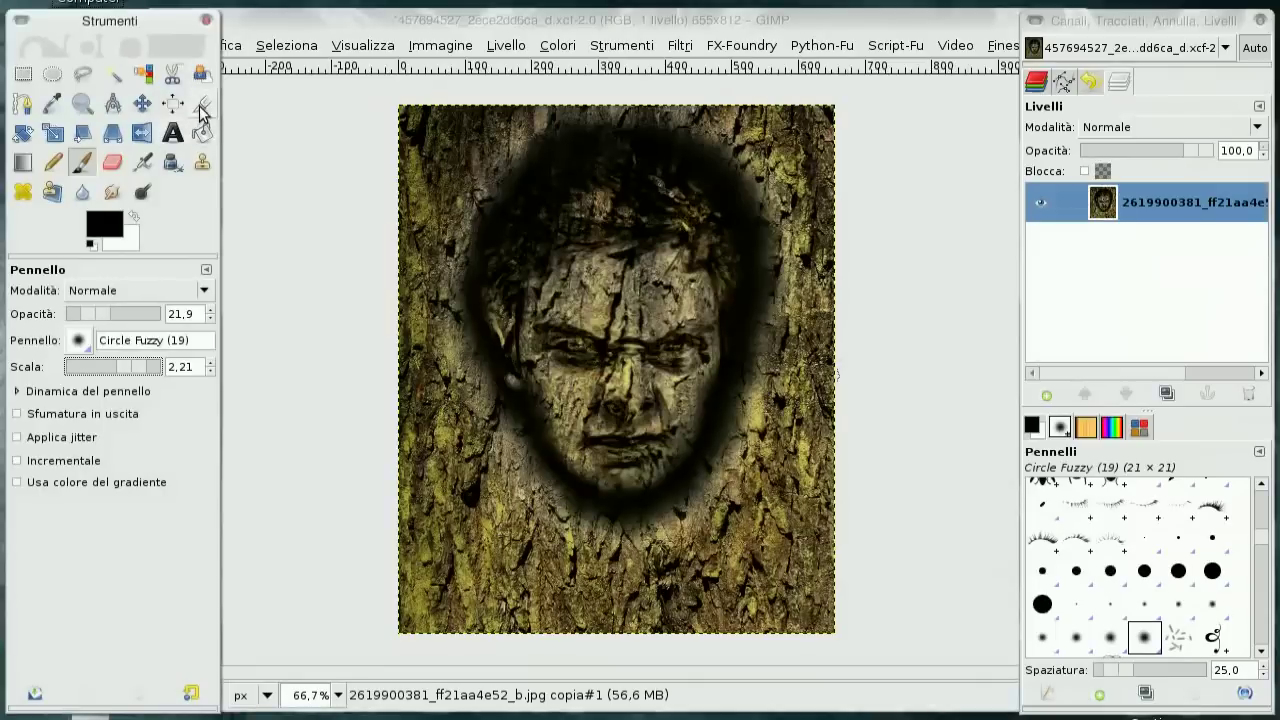
{"action": "left_click_drag", "start_coordinate": [302, 262], "coordinate": [436, 466]}
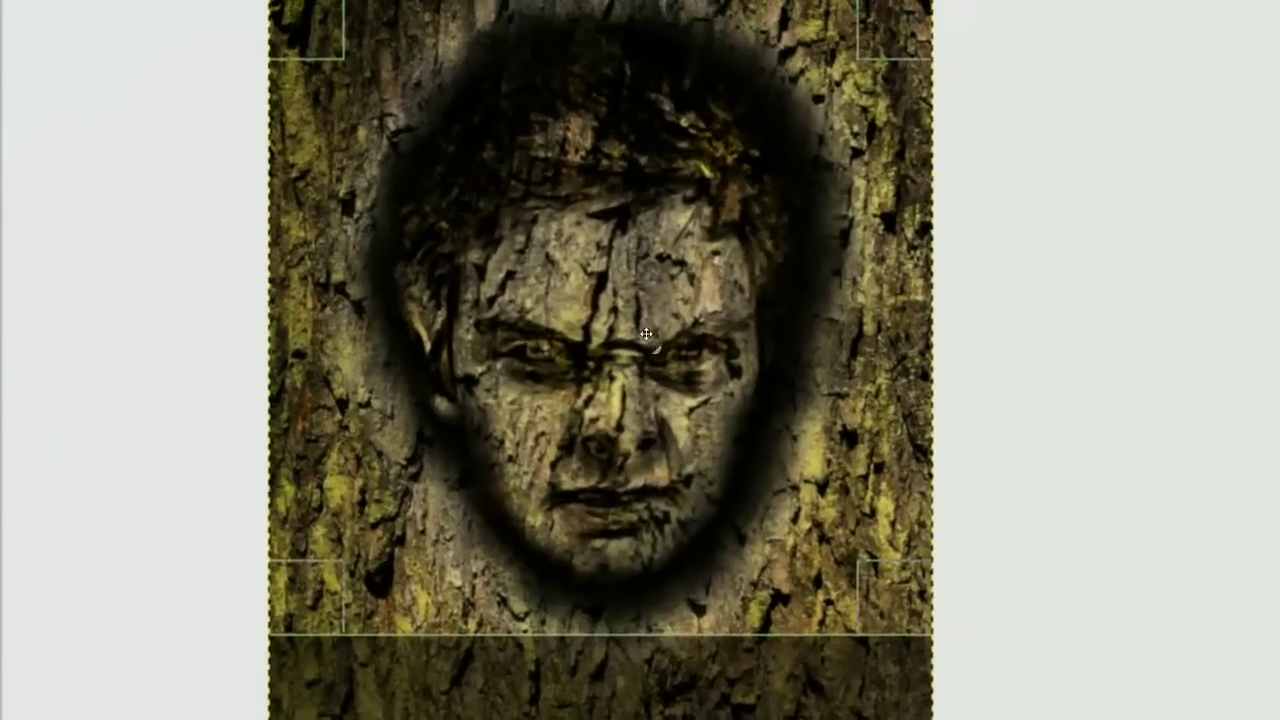
{"action": "left_click", "coordinate": [641, 368]}
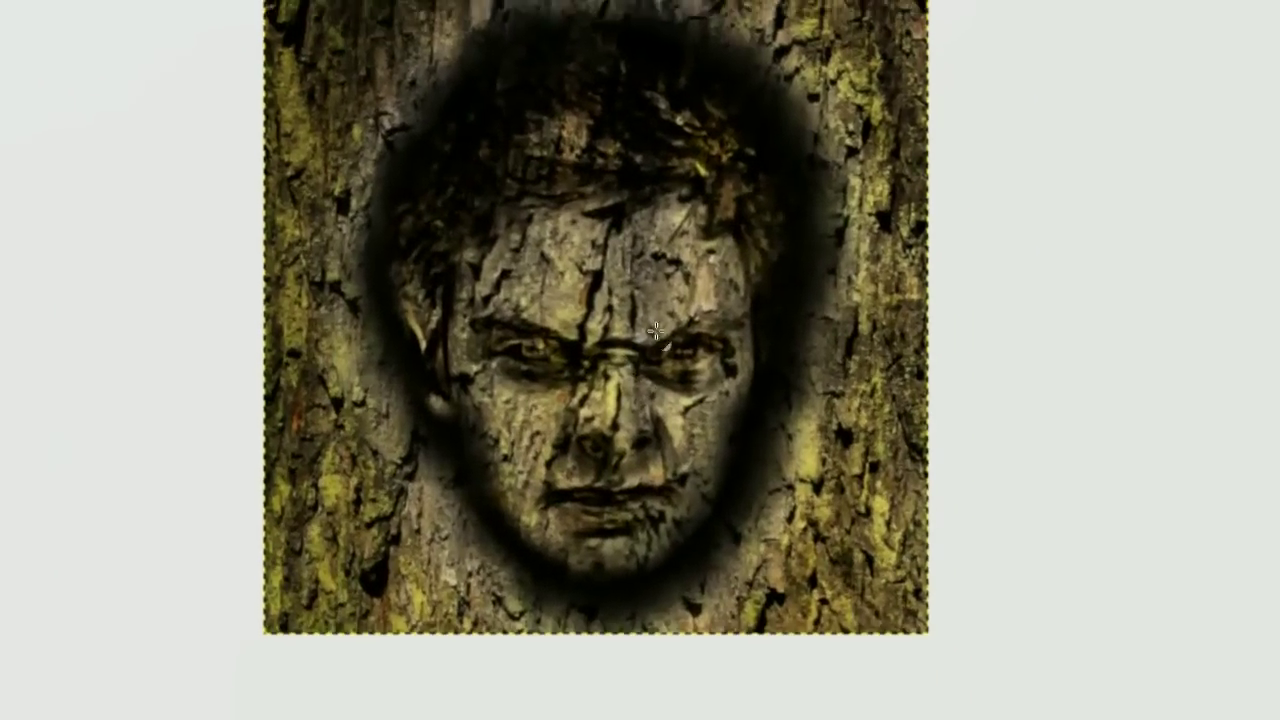